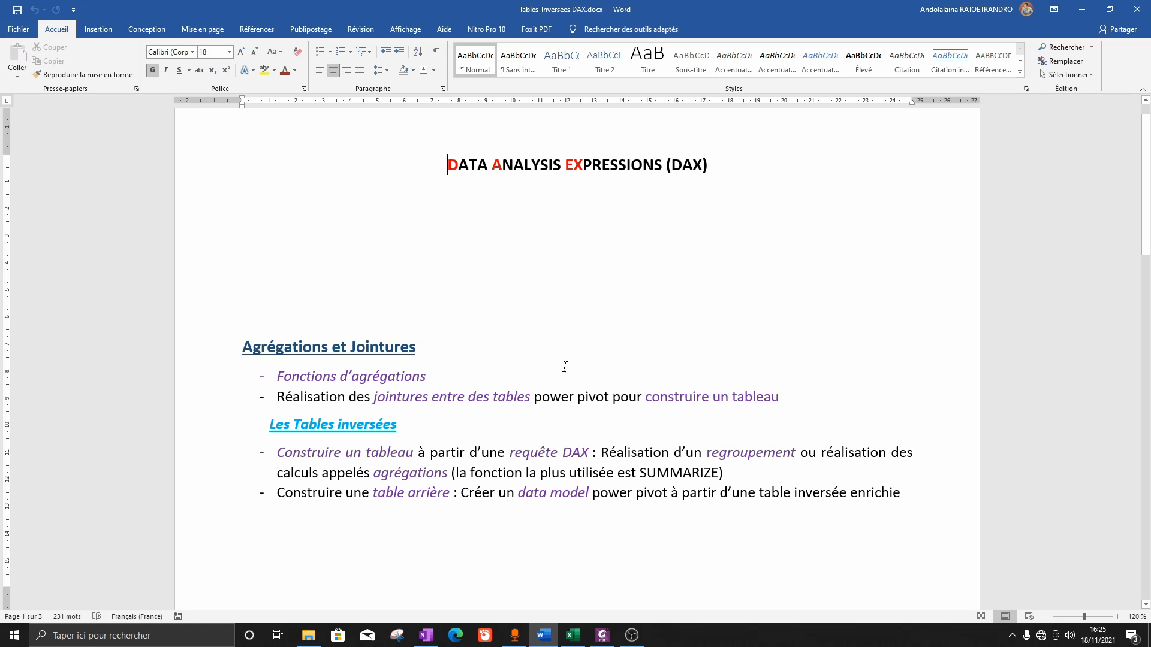
- Read through the DAX notes, from aggregations and joins via EVALUATE to the SELECTCOLUMNS syntax
scroll(571, 376, down, 2)
scroll(570, 365, up, 1)
scroll(571, 354, down, 2)
scroll(573, 349, down, 8)
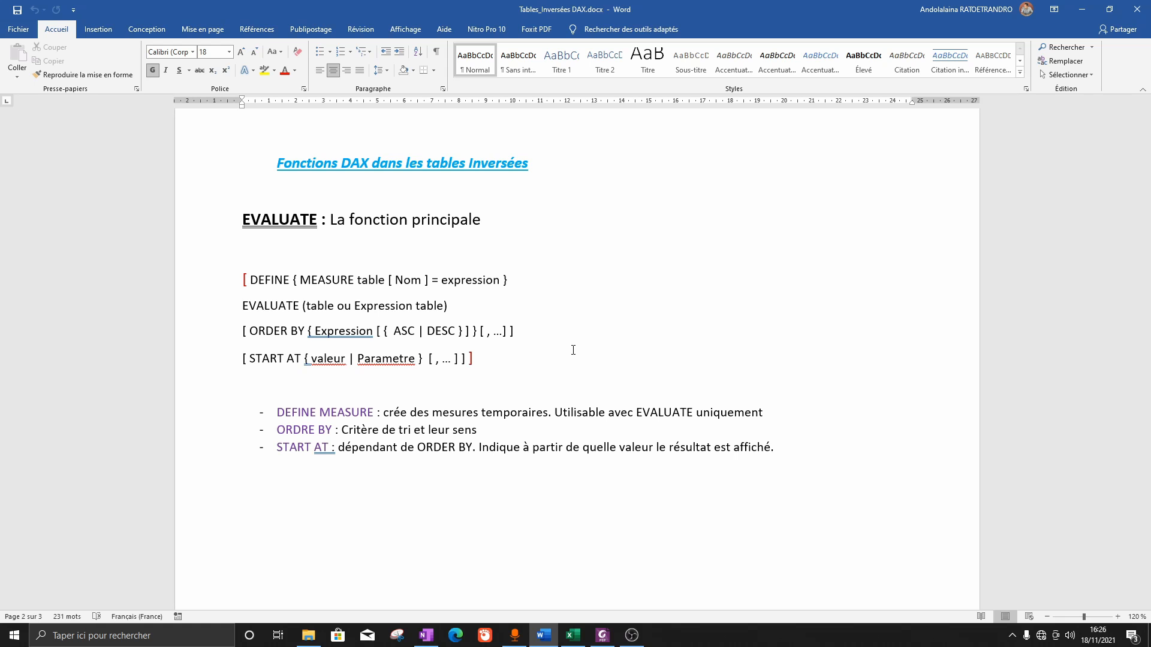
scroll(568, 405, down, 10)
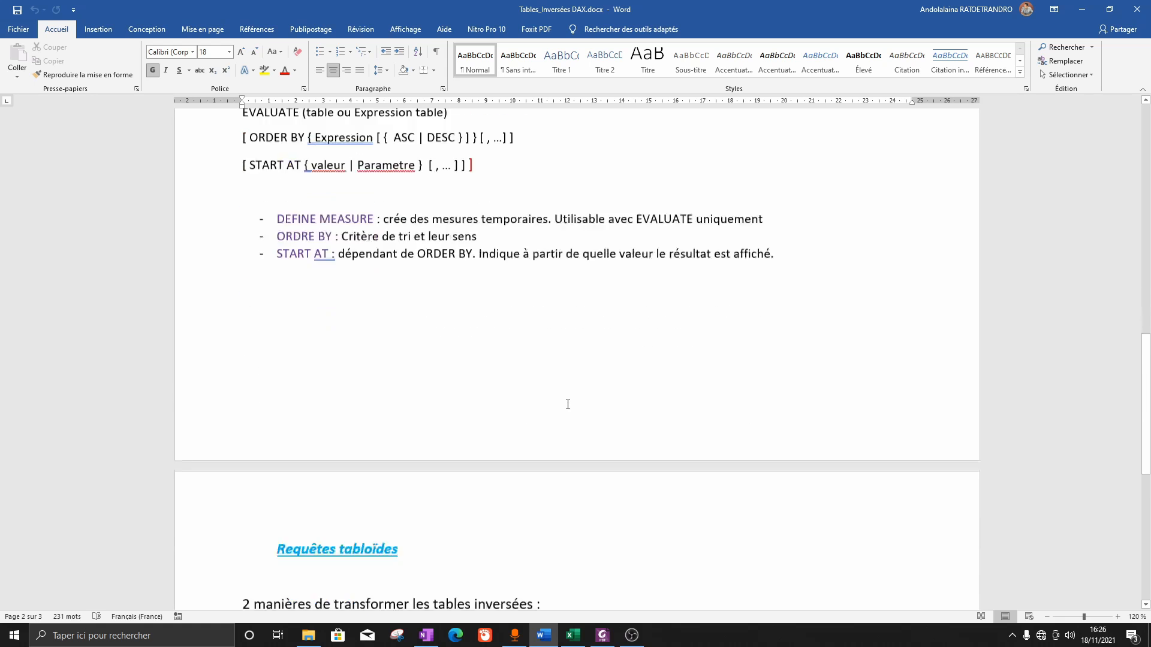
scroll(567, 404, down, 1)
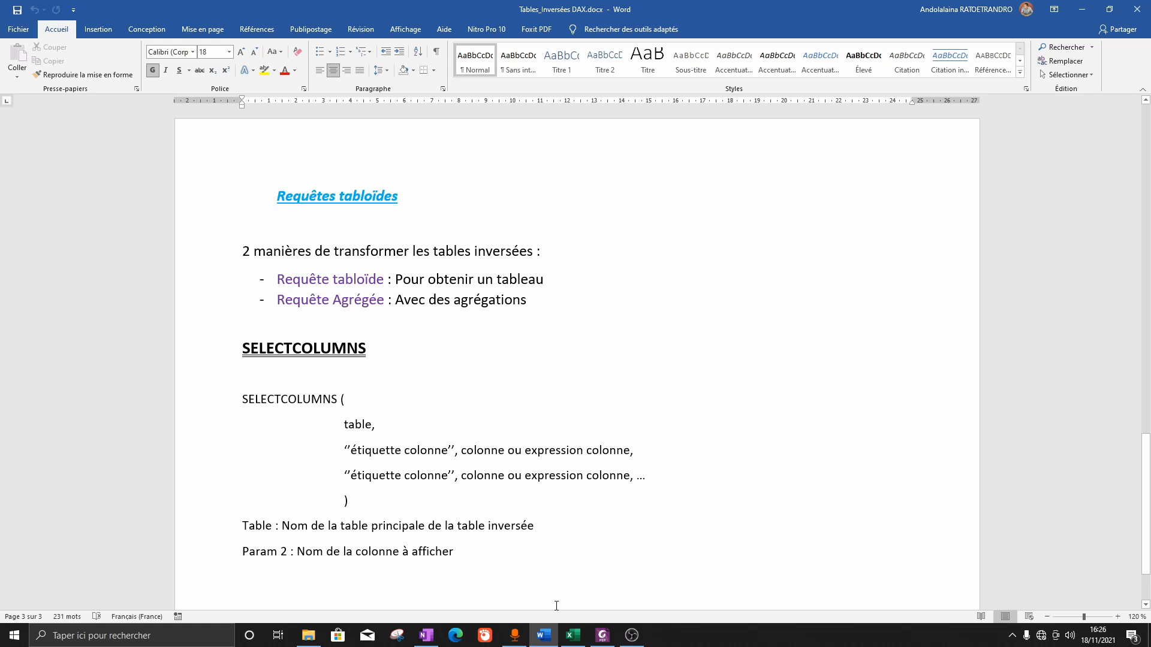
- Switch to the Exemples Vente produit workbook in Excel and check the table names of the sales and product tables
click(573, 636)
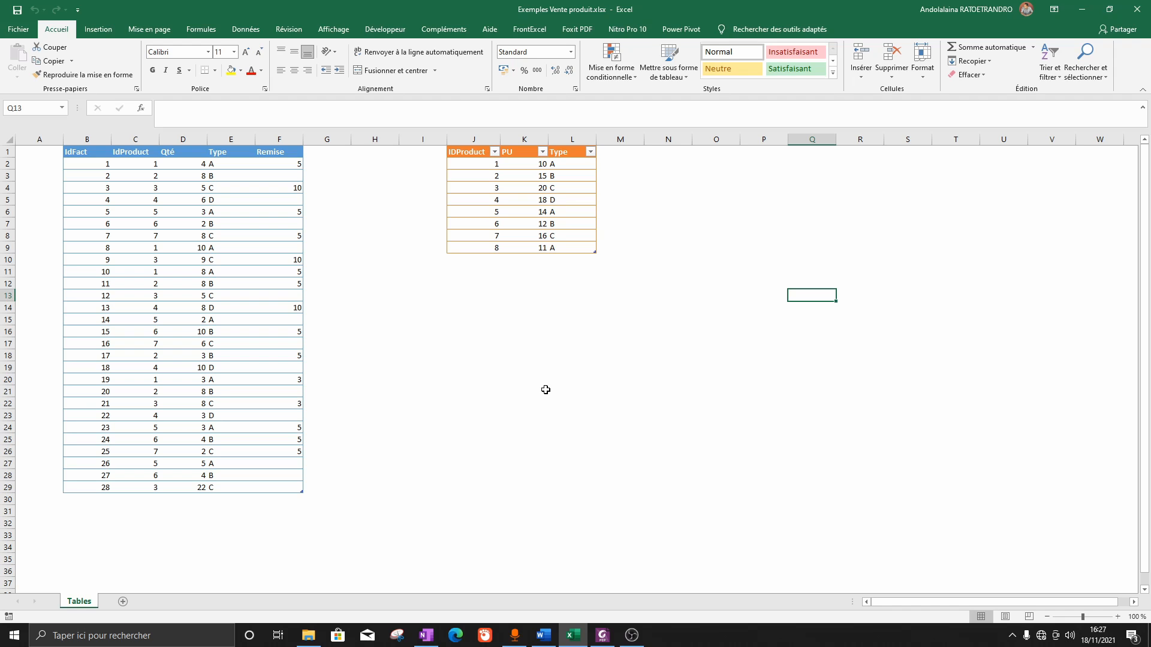
click(196, 318)
click(739, 29)
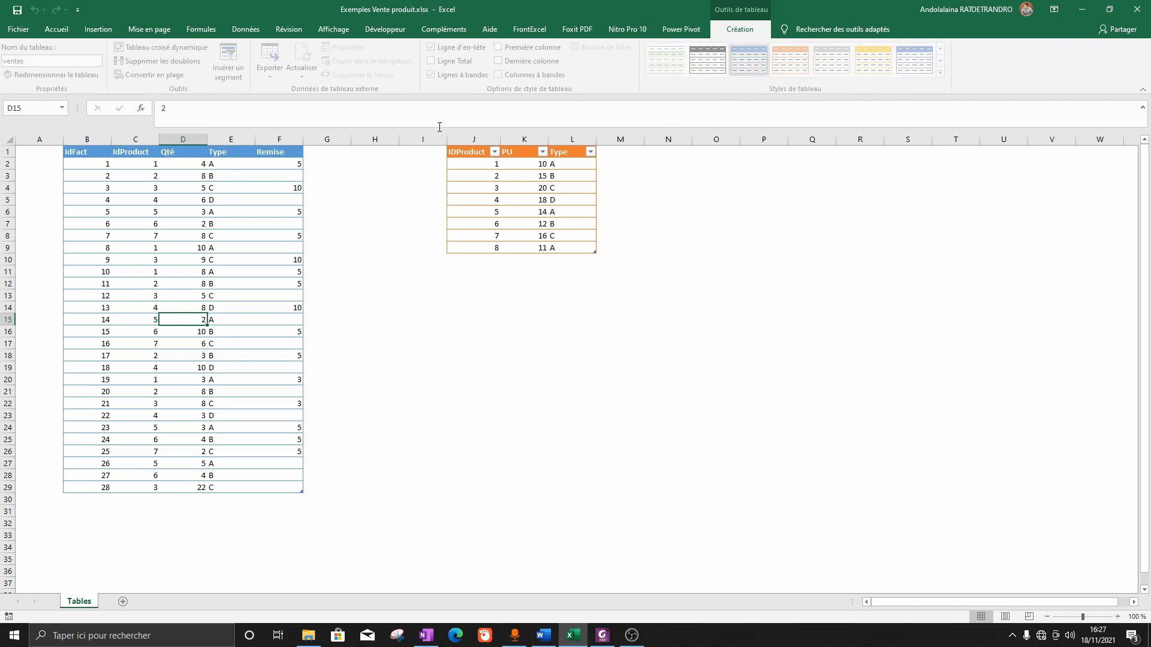
click(521, 208)
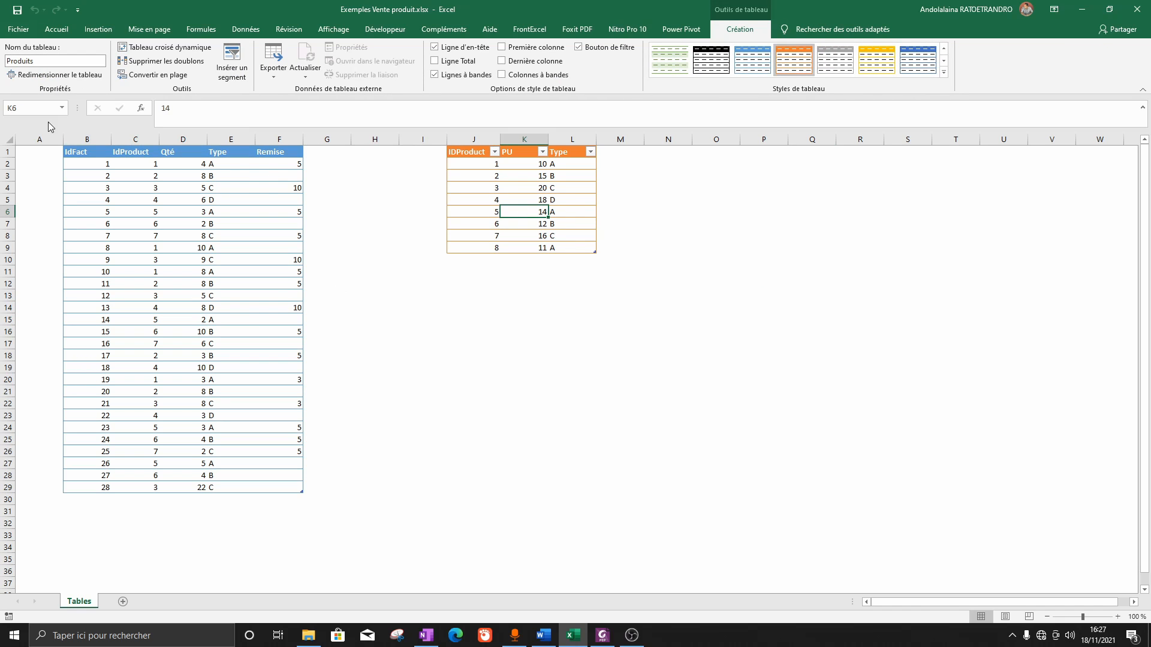
click(37, 59)
- Add the ventes and Produits tables to the Power Pivot data model and return to the worksheet
click(136, 297)
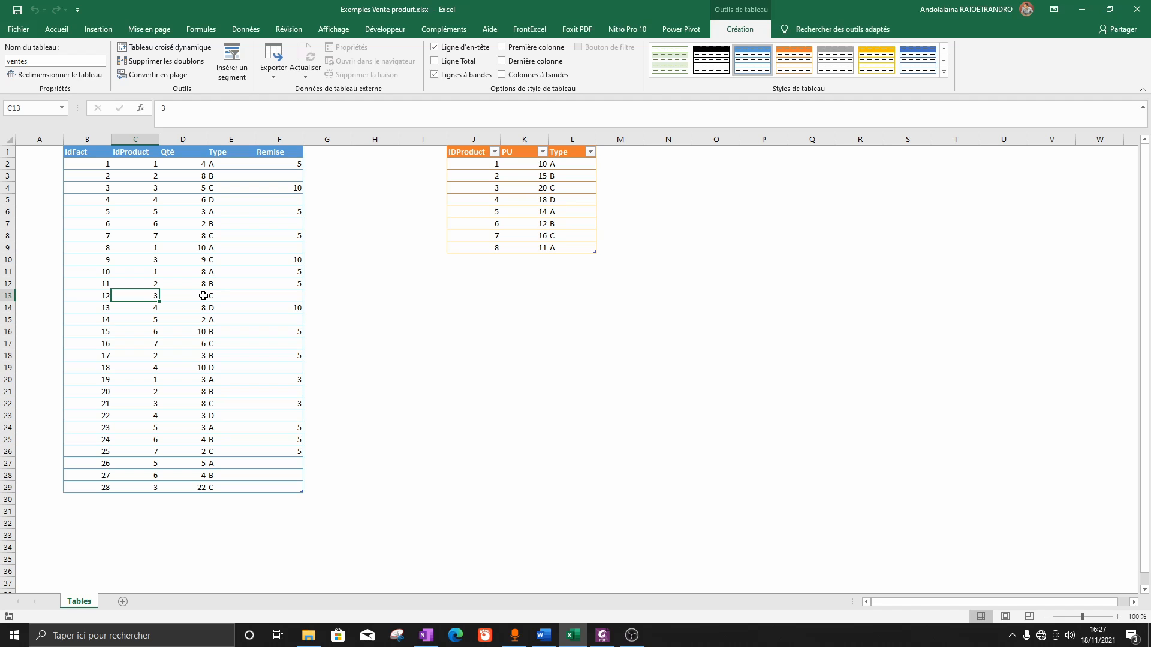
click(676, 38)
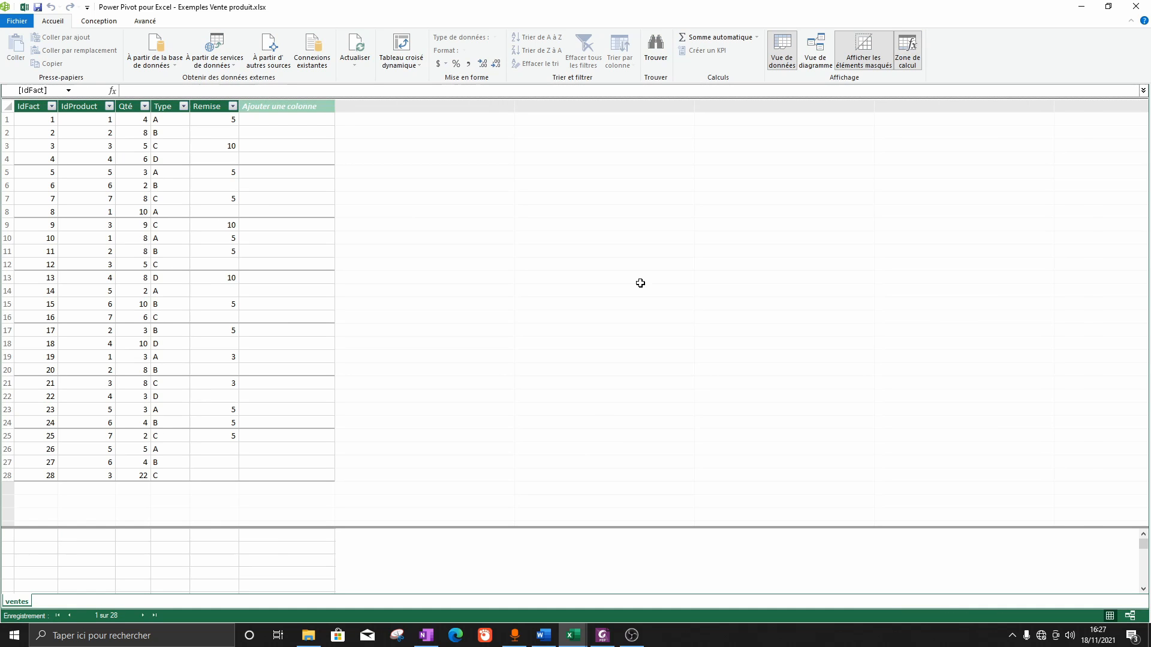
mouse_move(579, 623)
click(504, 589)
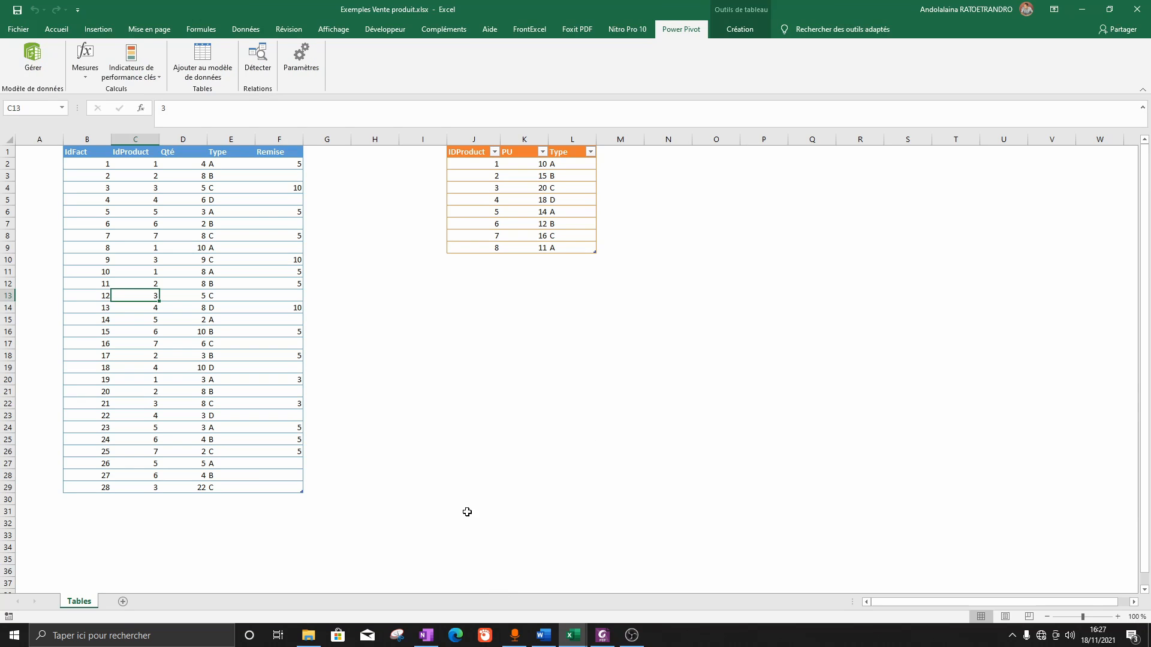
click(198, 75)
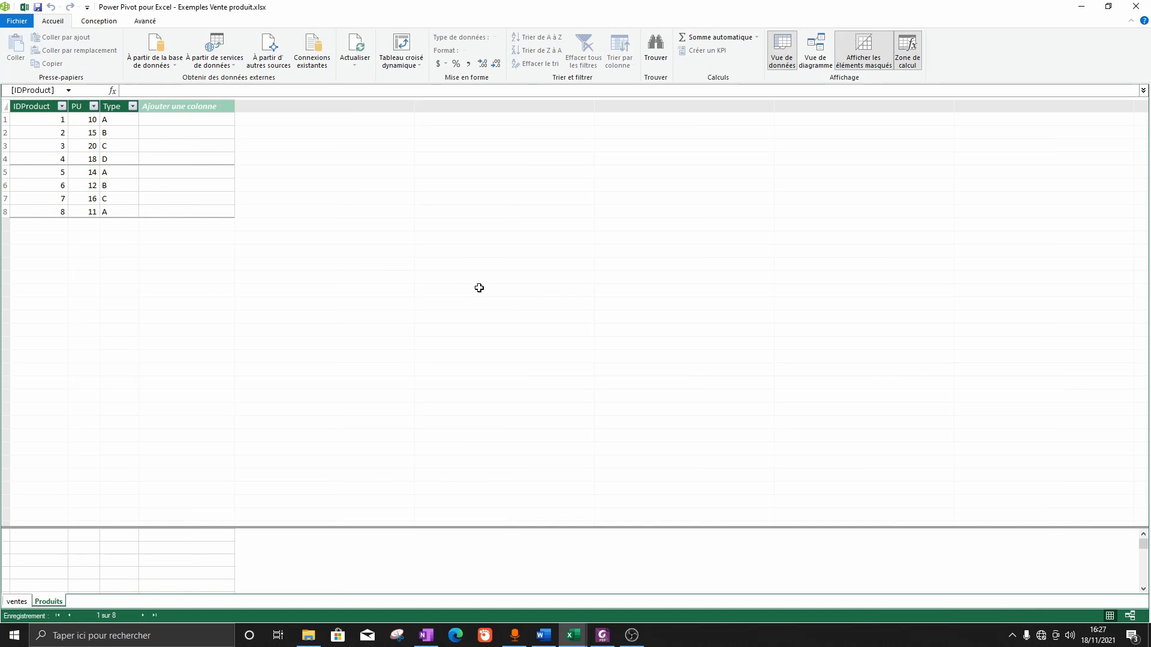
click(1083, 7)
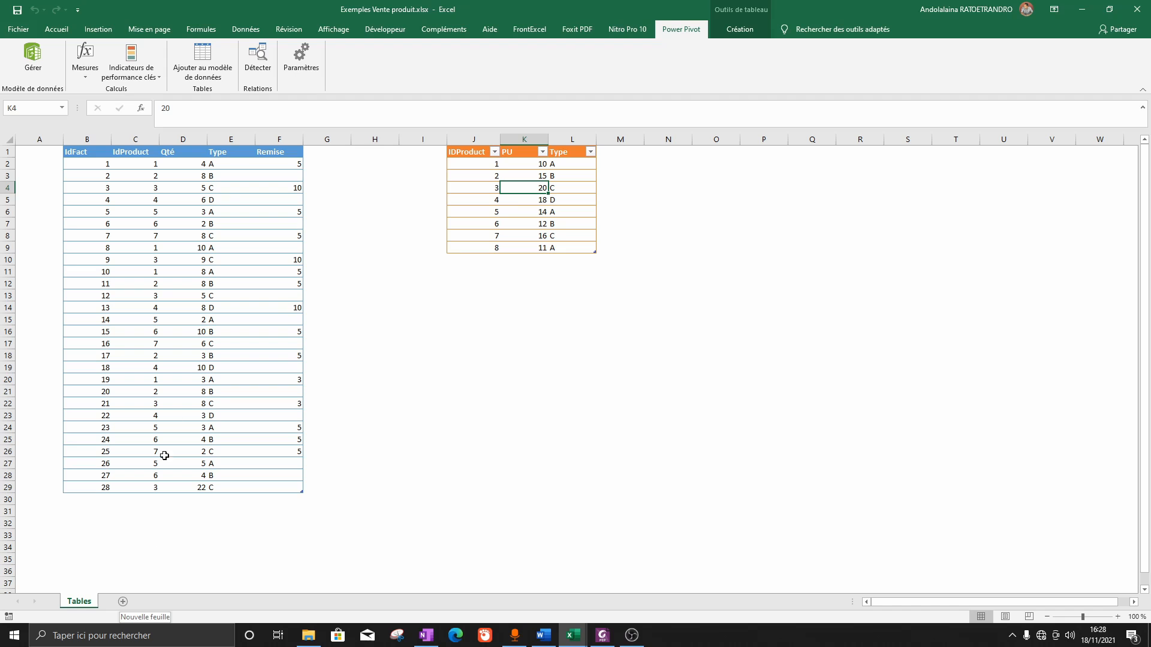
- Import the ventes table through the existing connections as a table on a new worksheet
click(210, 328)
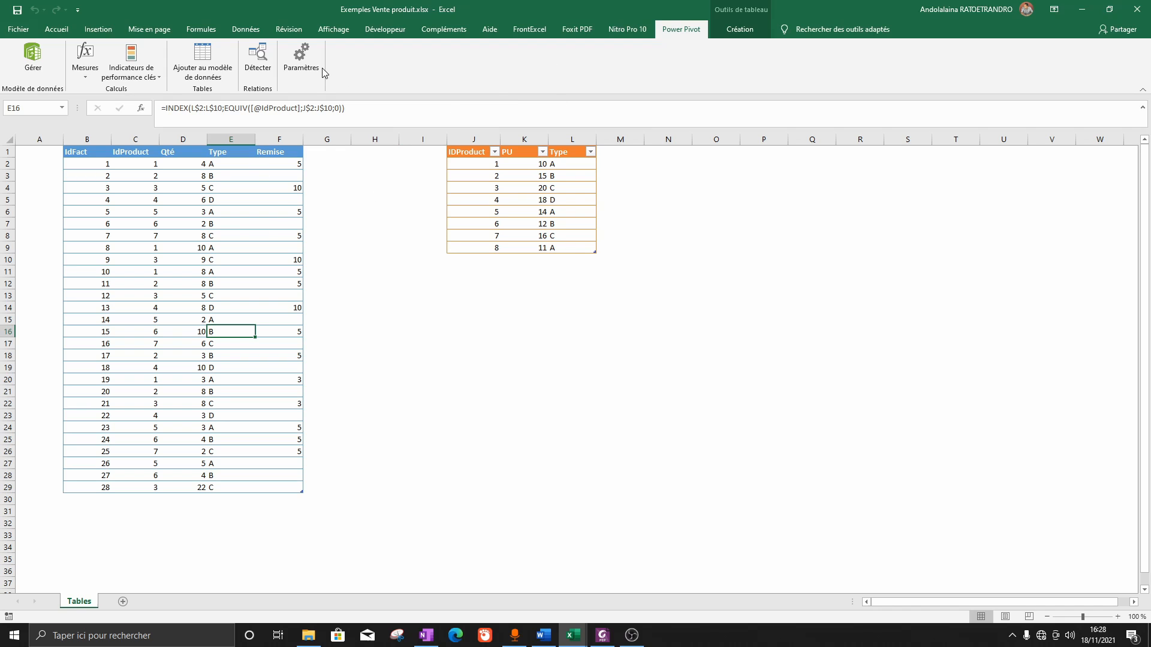
click(256, 35)
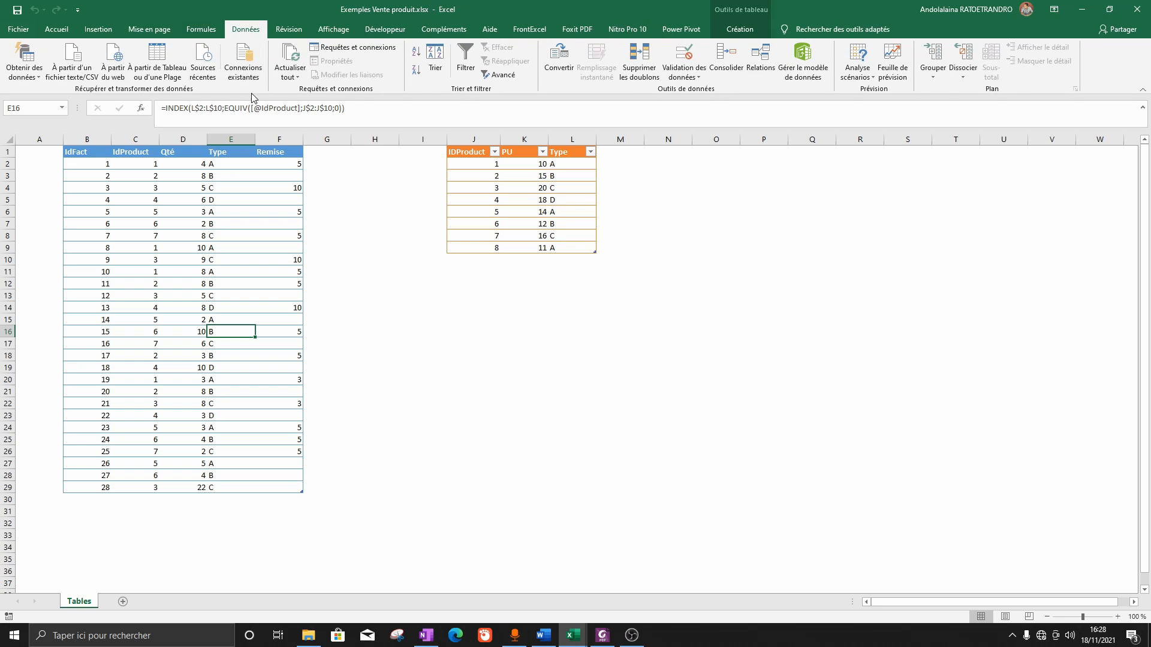
click(249, 78)
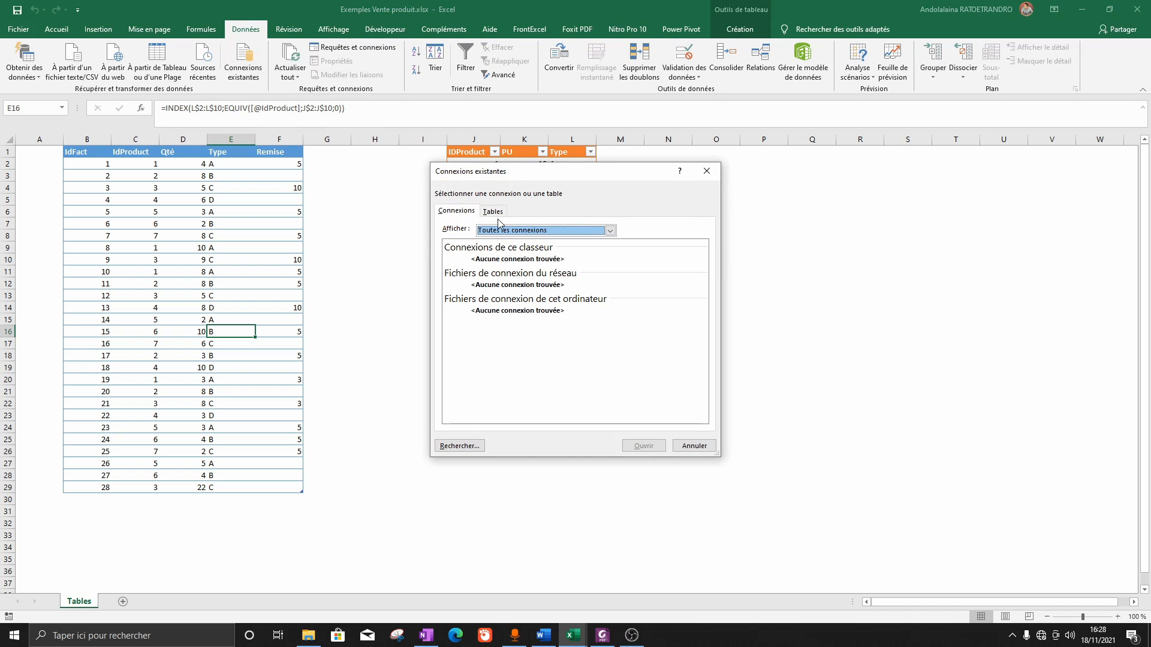
click(493, 212)
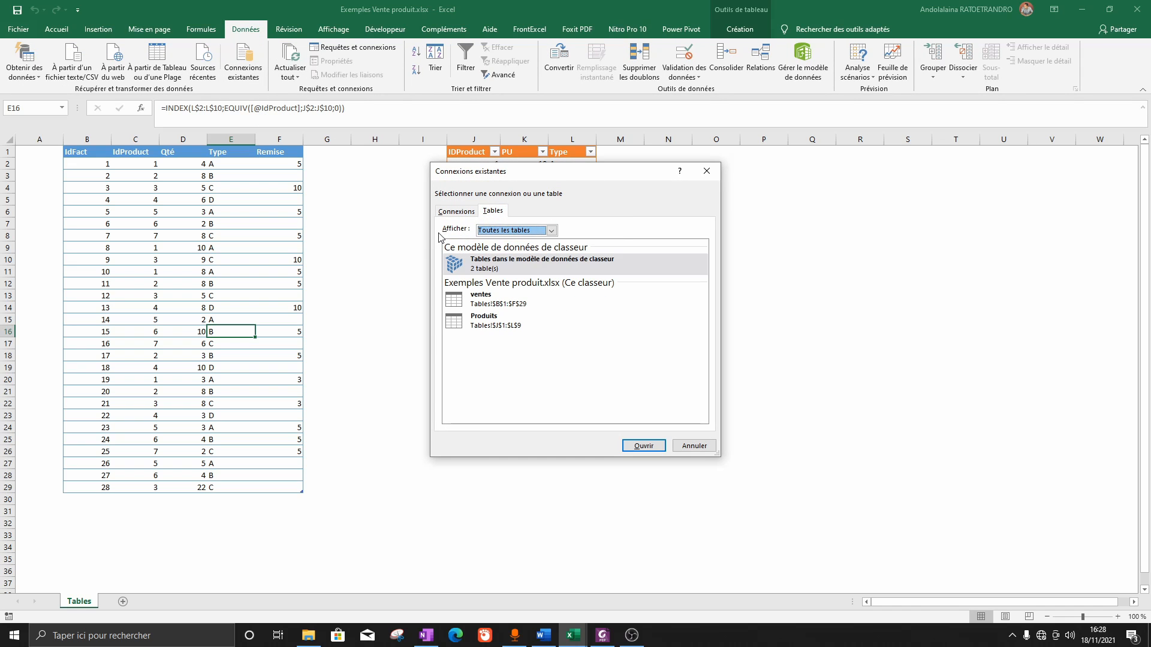
click(483, 303)
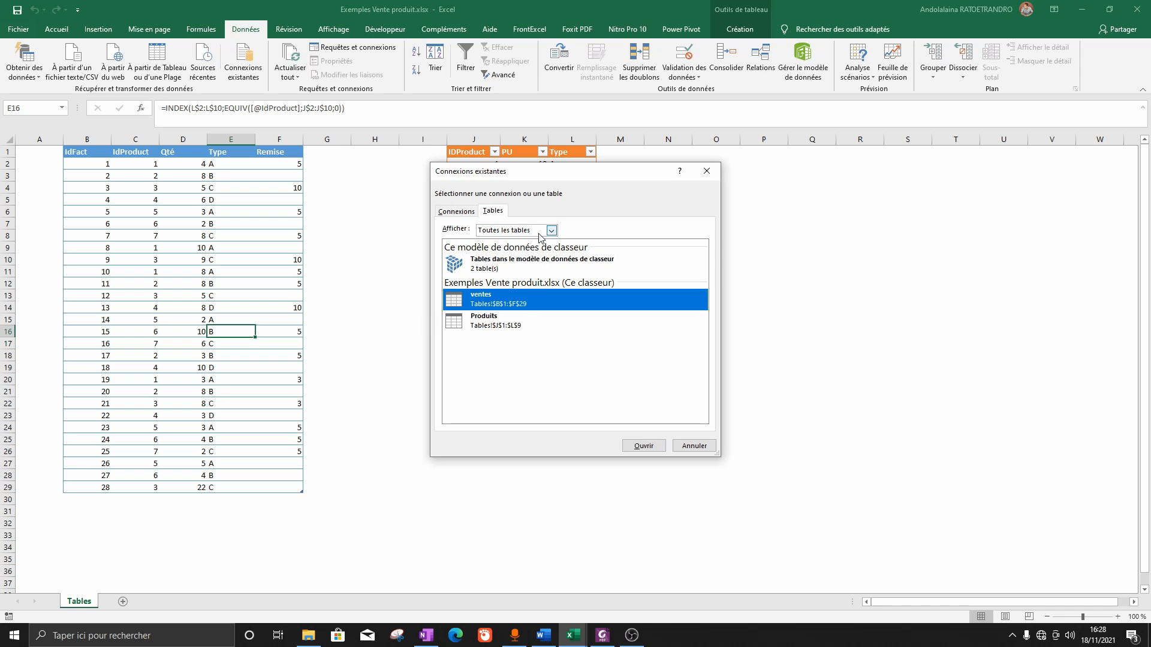
click(499, 326)
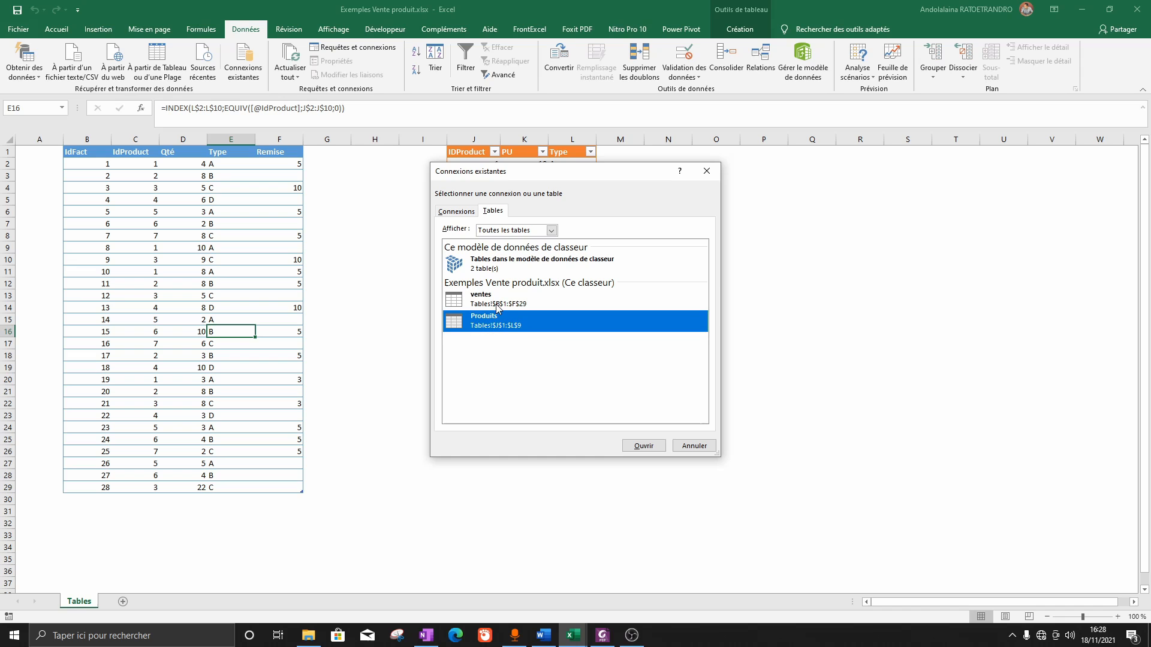
click(499, 307)
click(658, 446)
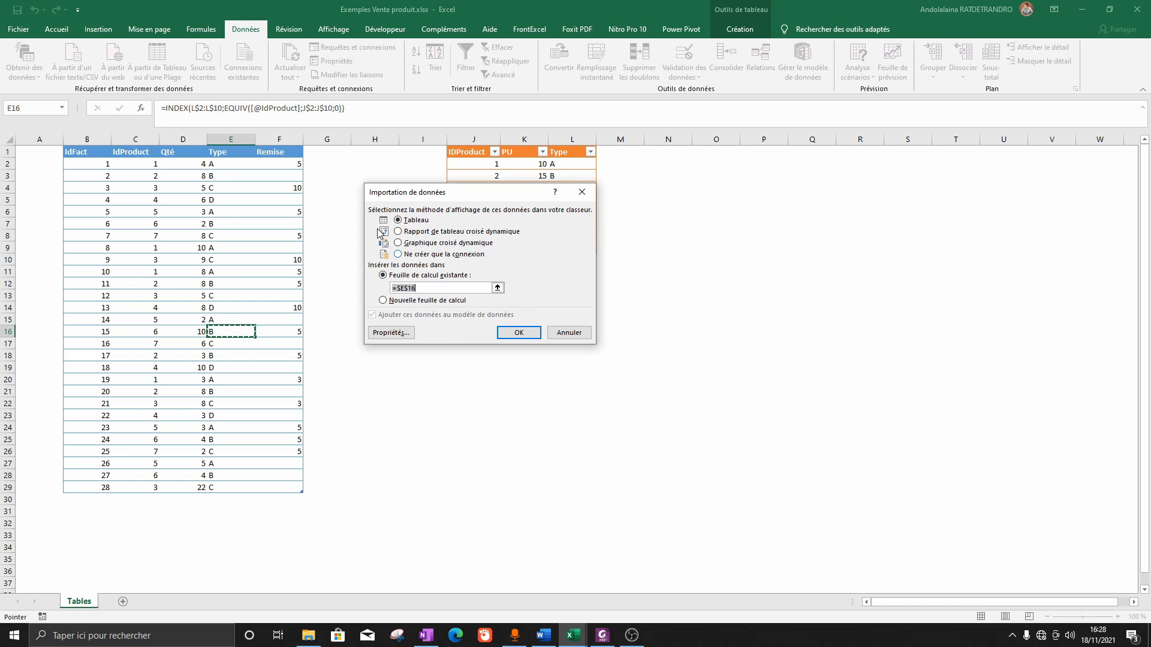
click(396, 303)
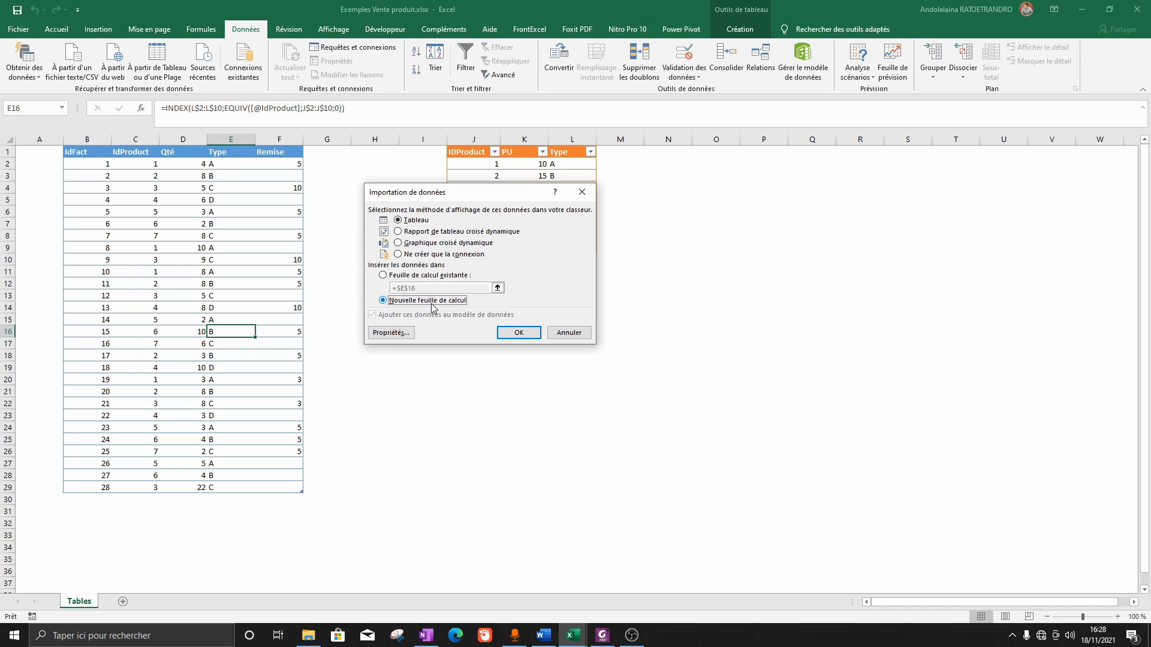
click(521, 338)
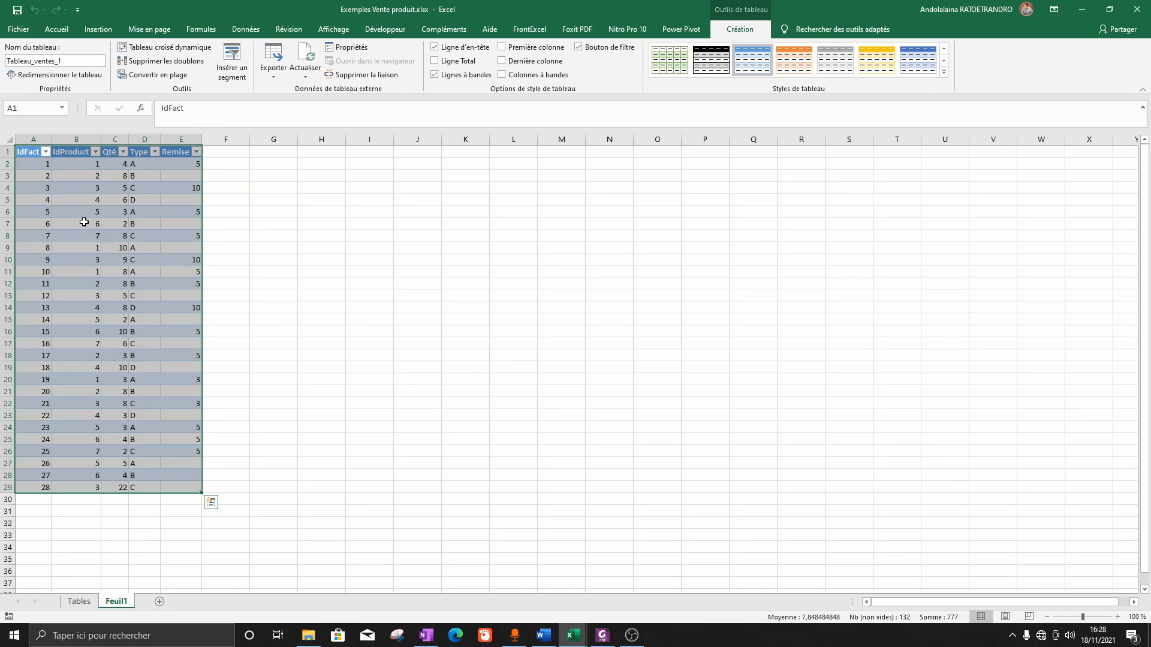
- Rename the imported sales table on Feuil1 as Table_Inver_1
click(108, 214)
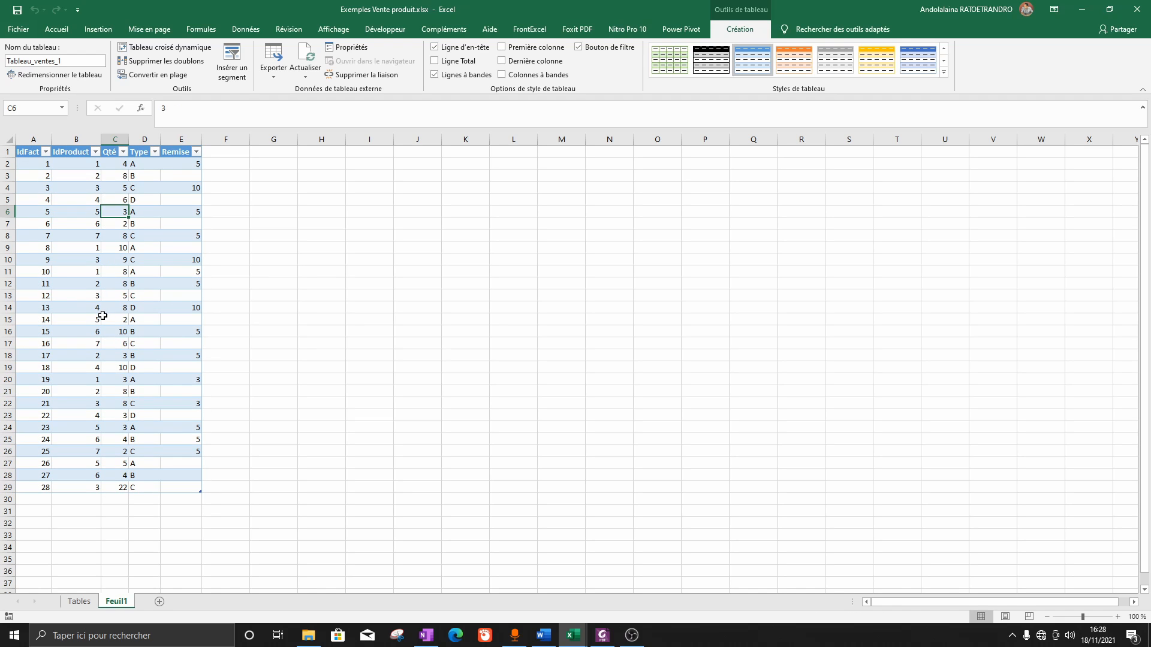
click(65, 223)
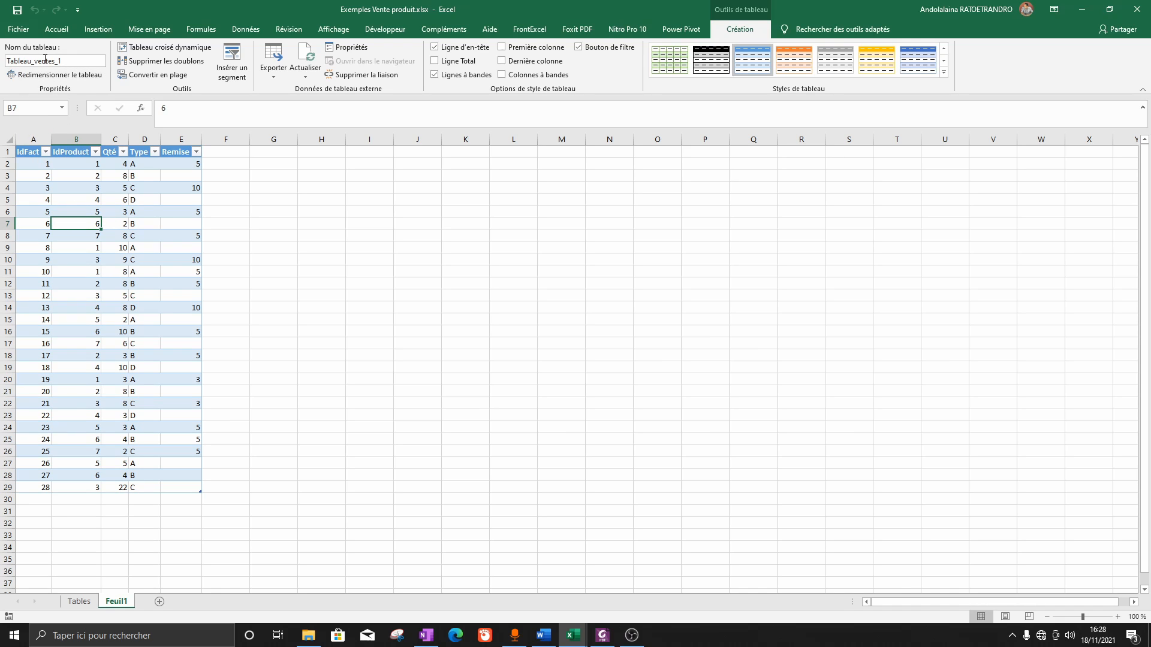
click(63, 60)
text(T)
text(able)
text(_In)
text(ventes)
key(Return)
- Open the DAX editor for the inverse table on Feuil1, enlarge it and set the command type to DAX
click(79, 601)
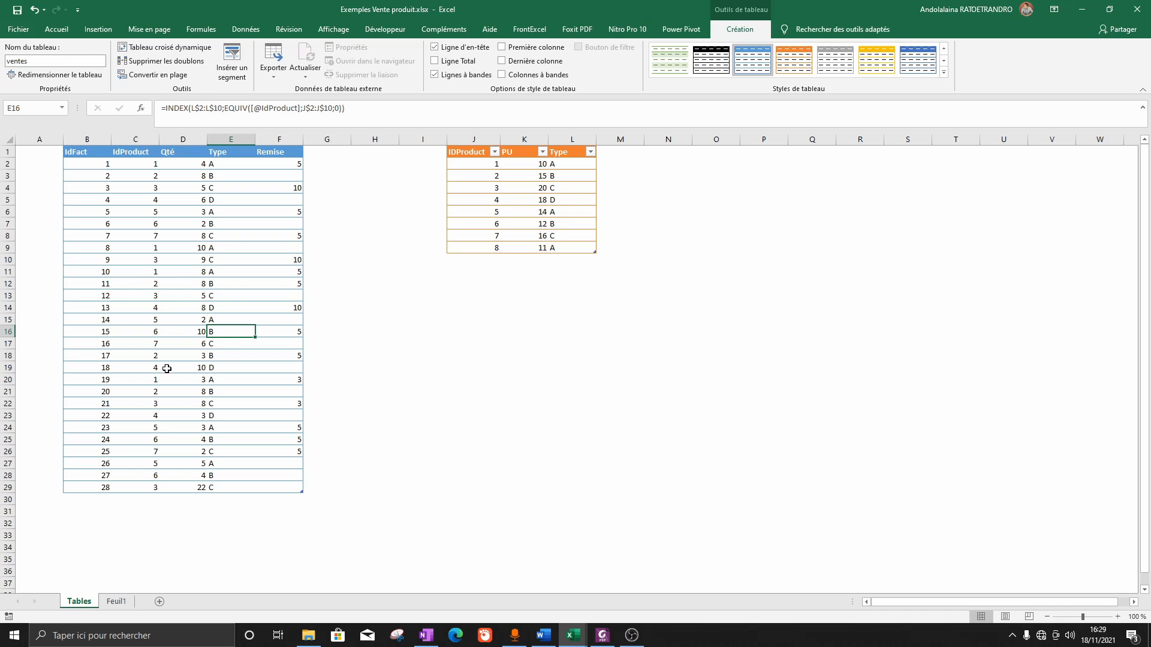
click(117, 602)
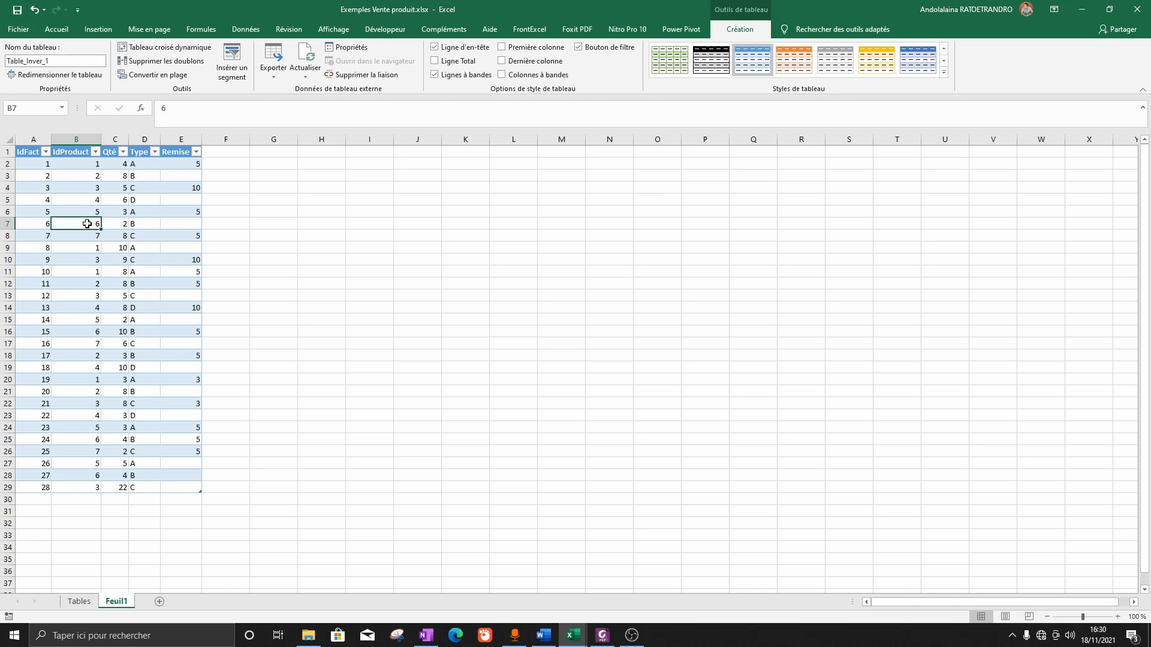
right_click(87, 223)
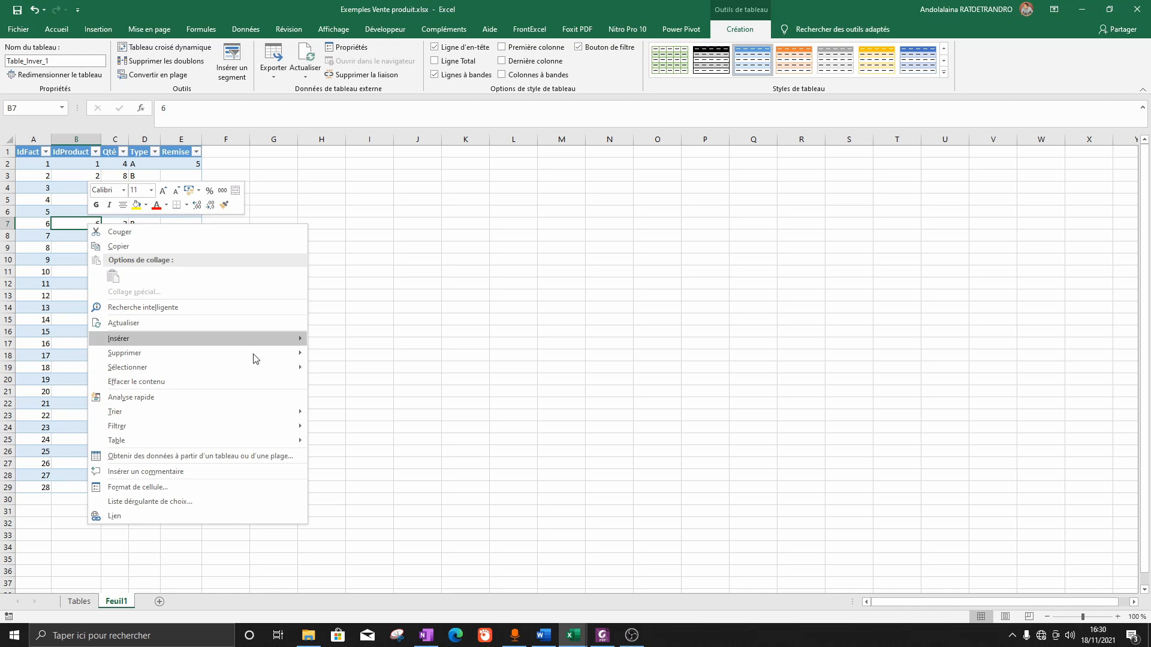
mouse_move(261, 441)
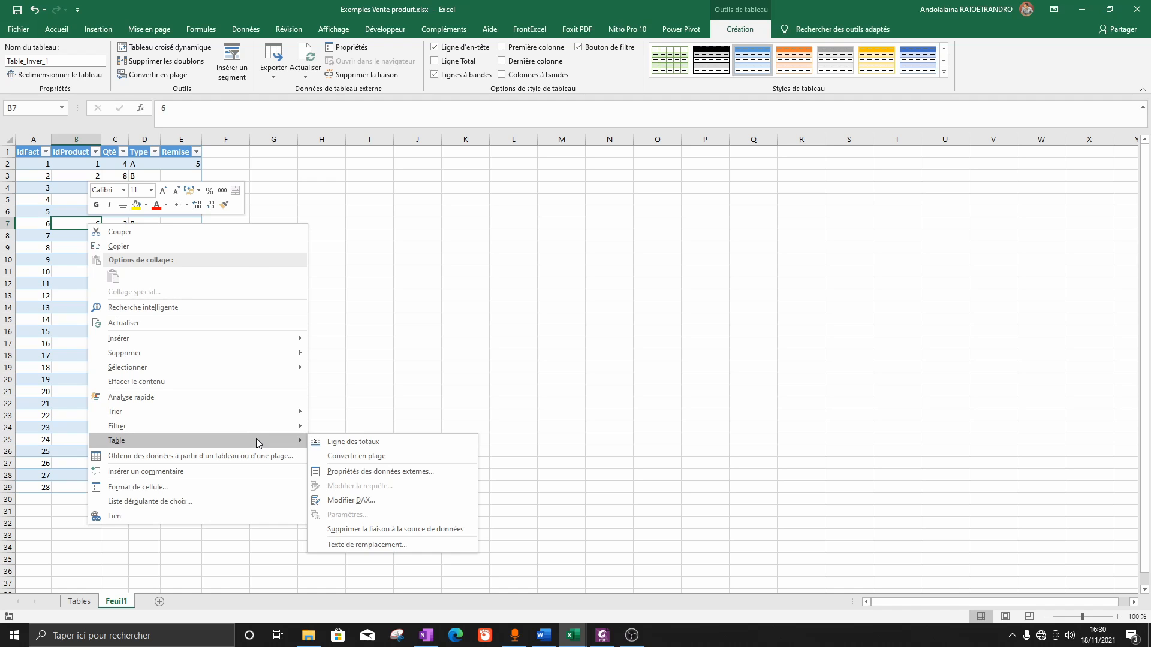
click(363, 504)
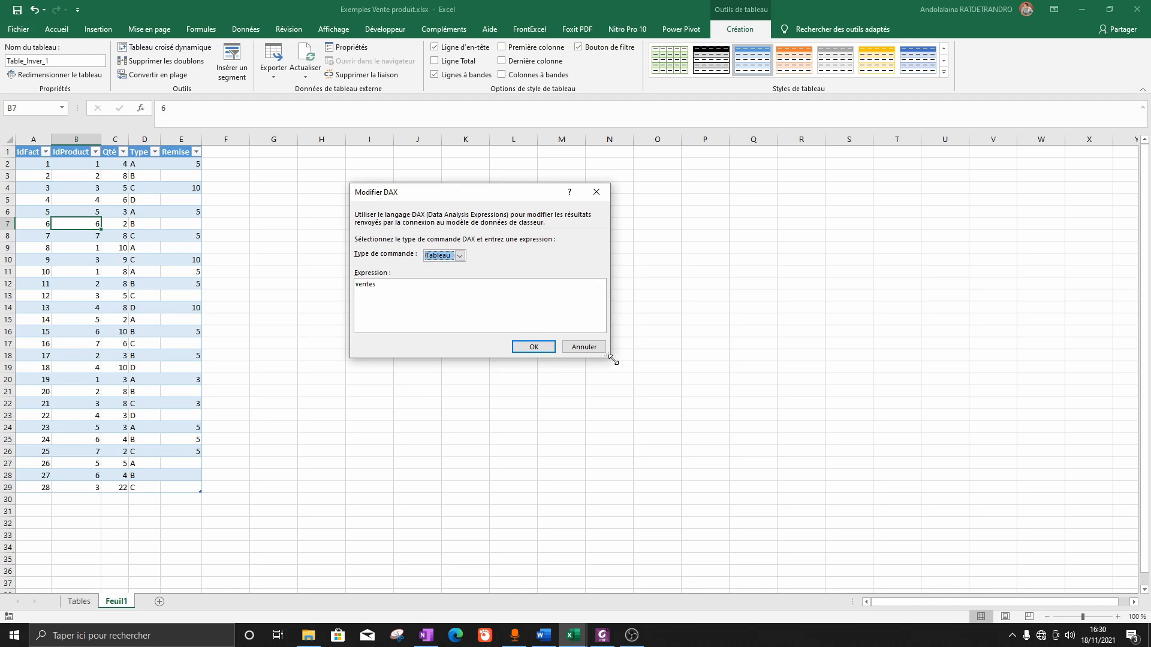
drag(607, 355, 770, 398)
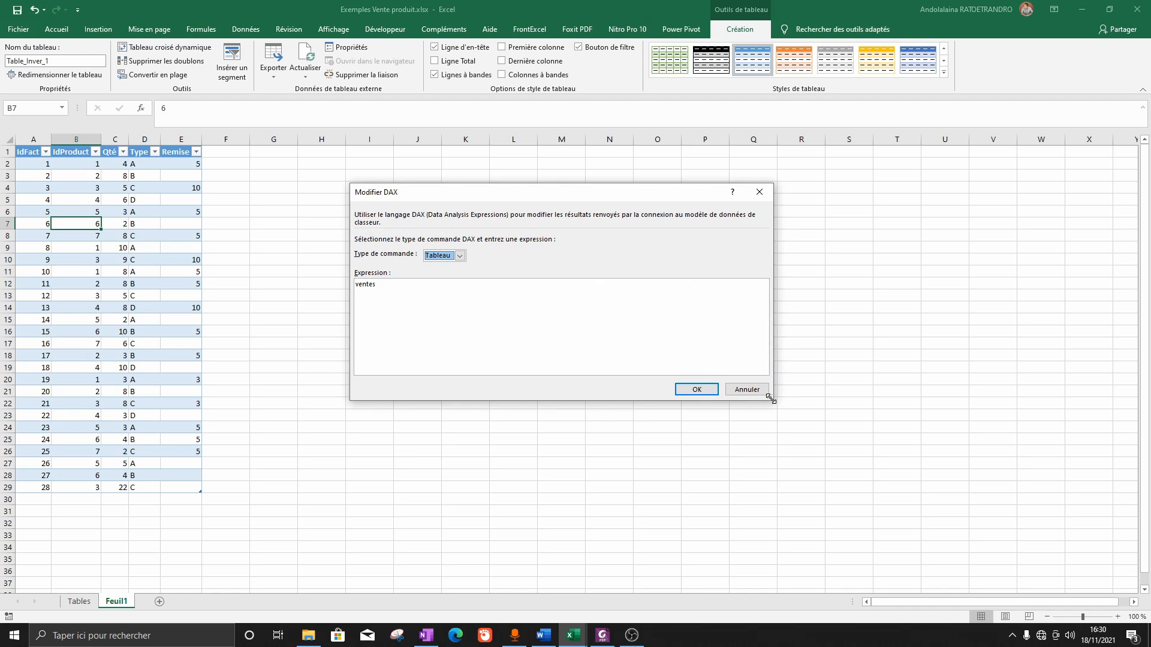
click(464, 258)
click(447, 277)
- Replace the expression with EVALUATE( followed by SELECTCOLUMNS( on a second line
key(Tab)
text(EVALUATE)
key(Tab)
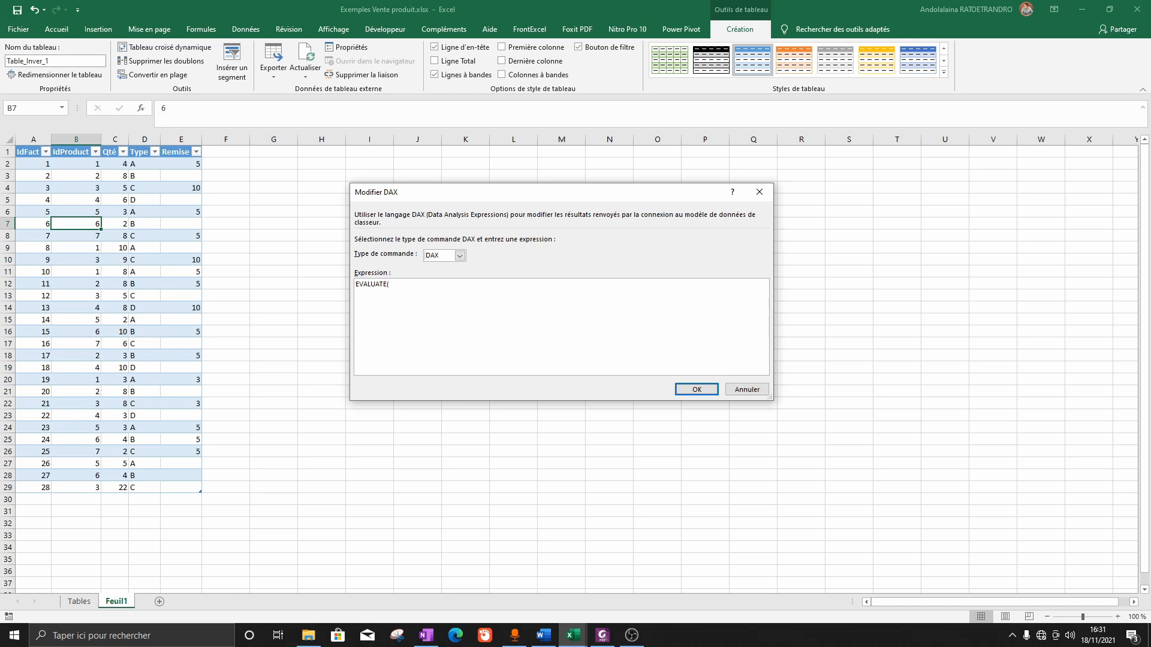
click(399, 302)
key(Return)
text(SELECTCOLUMNS()
- Consult the SELECTCOLUMNS syntax in the Word notes and enter Ventes as the table argument in the Excel DAX expression
click(544, 635)
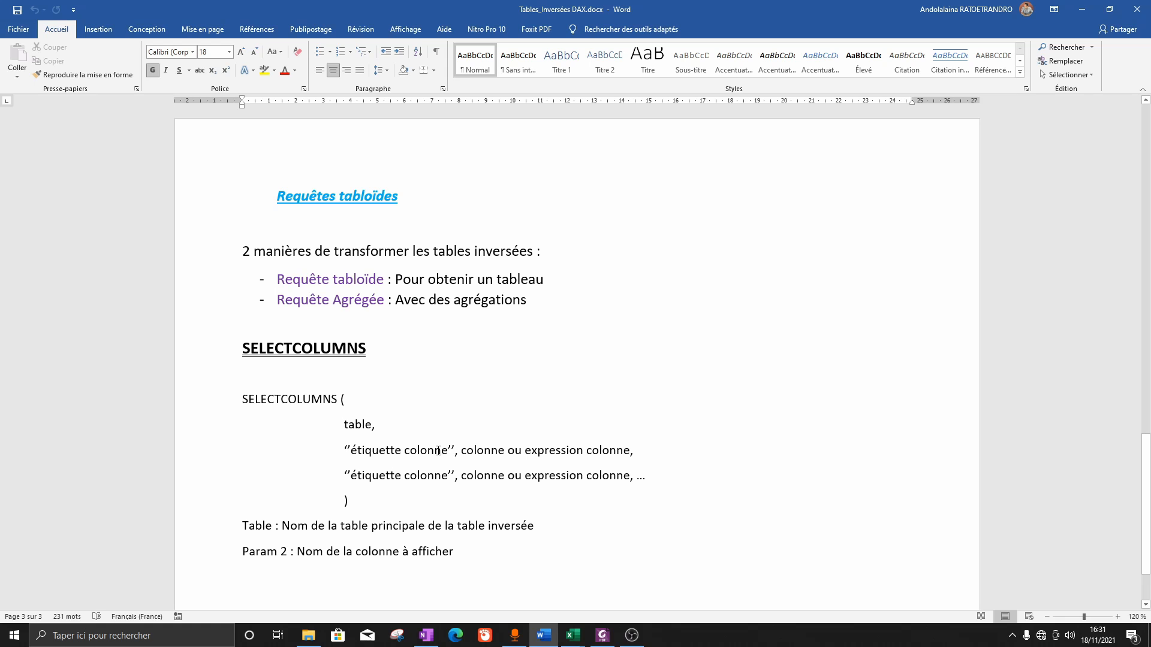
drag(349, 424, 375, 424)
key(alt+Tab)
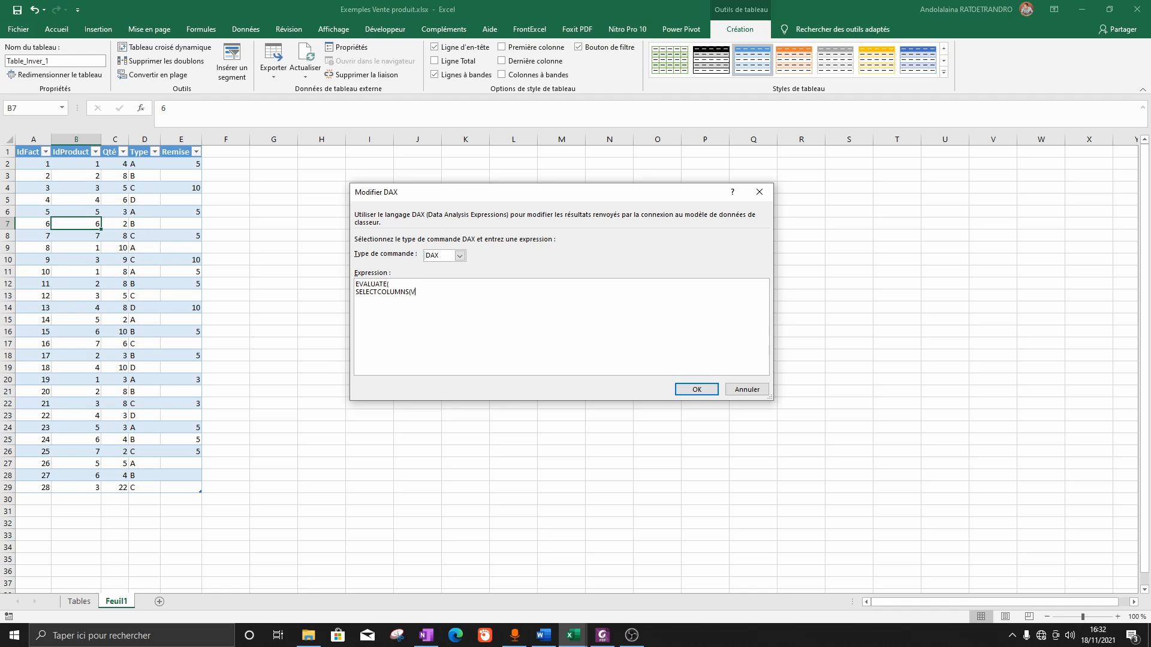
text(entes,)
- Check the label and column arguments in the Word notes, complete the Excel query with "Id" for the [IdFact] column, and apply it
key(alt+Tab)
drag(340, 455, 417, 449)
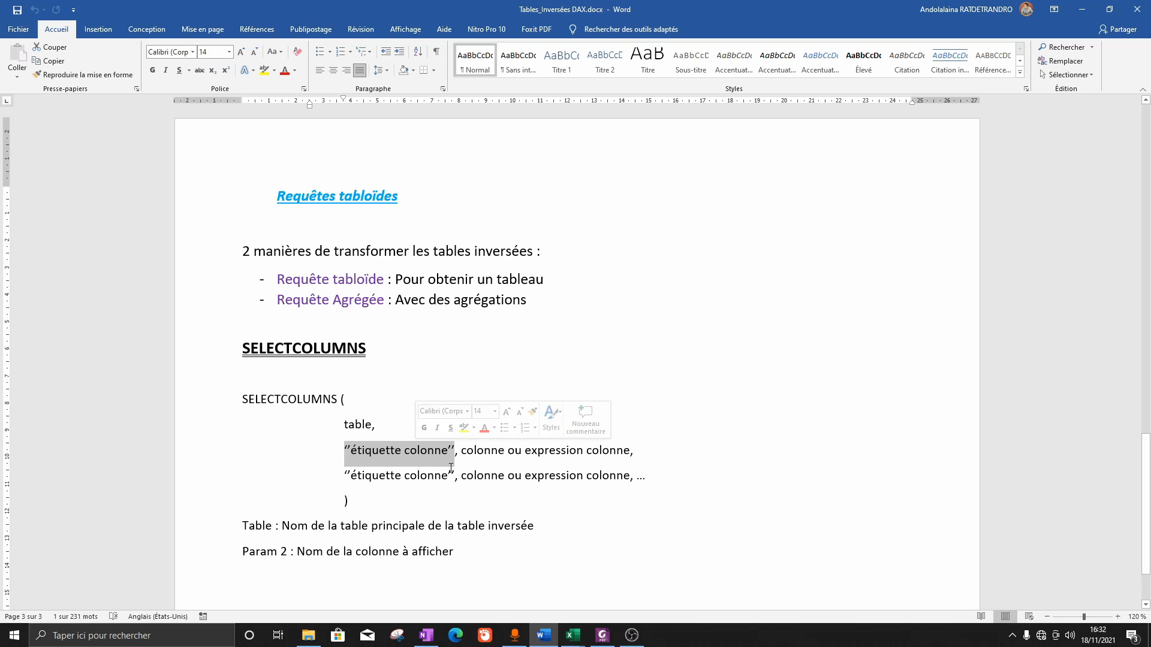
drag(466, 453, 497, 454)
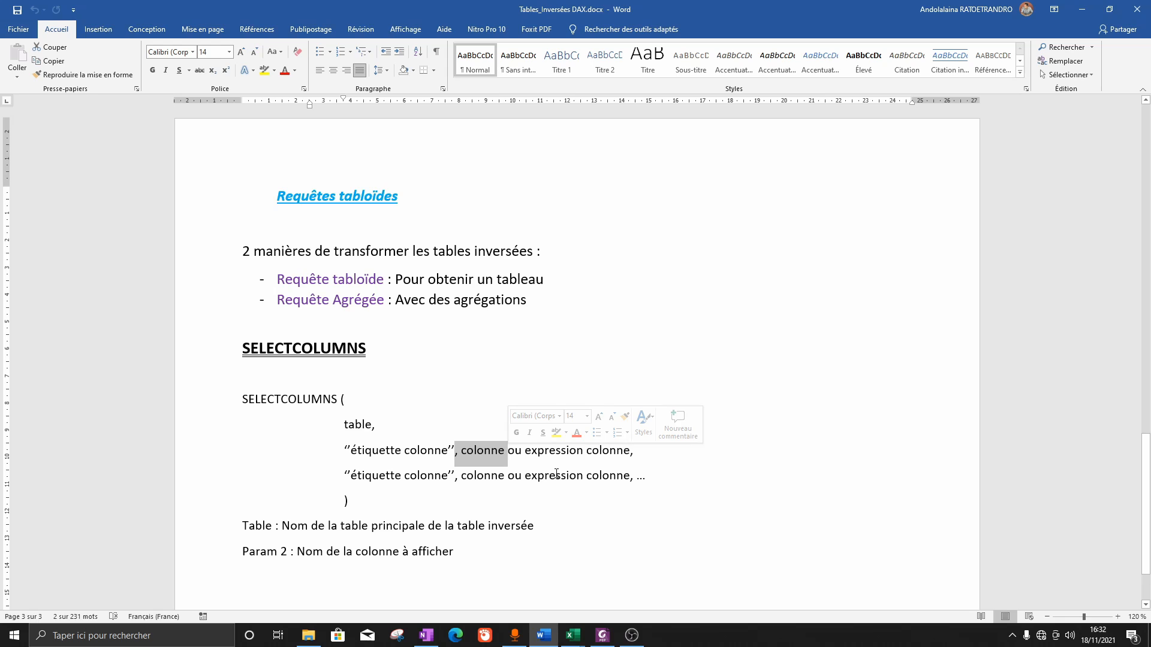
click(572, 636)
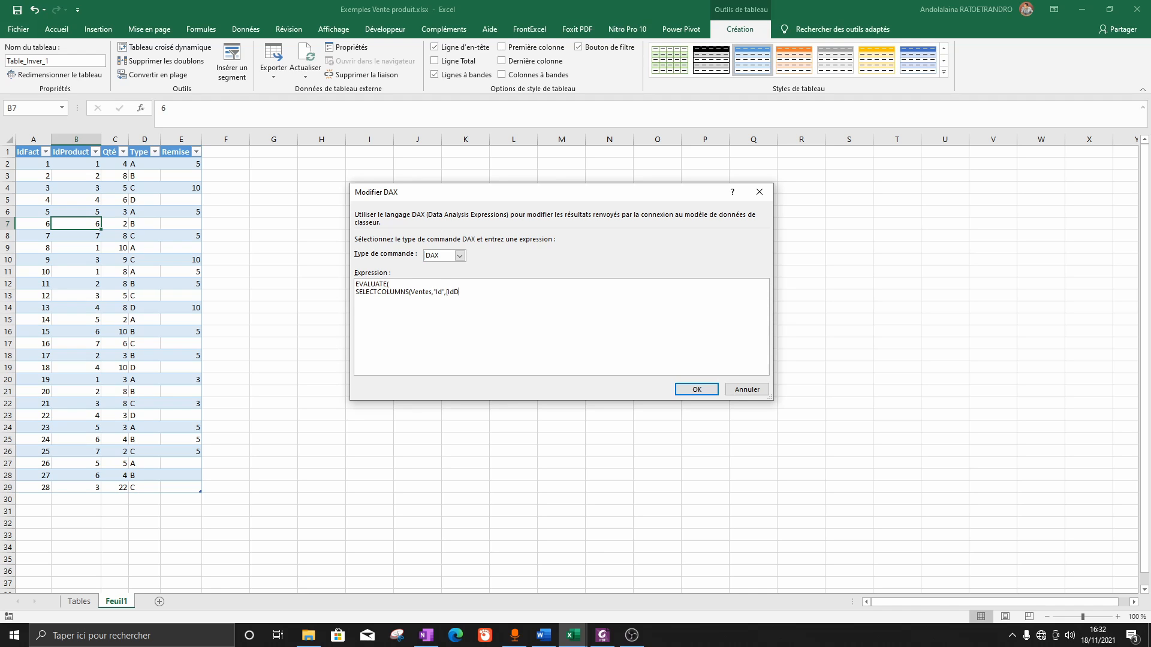
text(act)
click(707, 390)
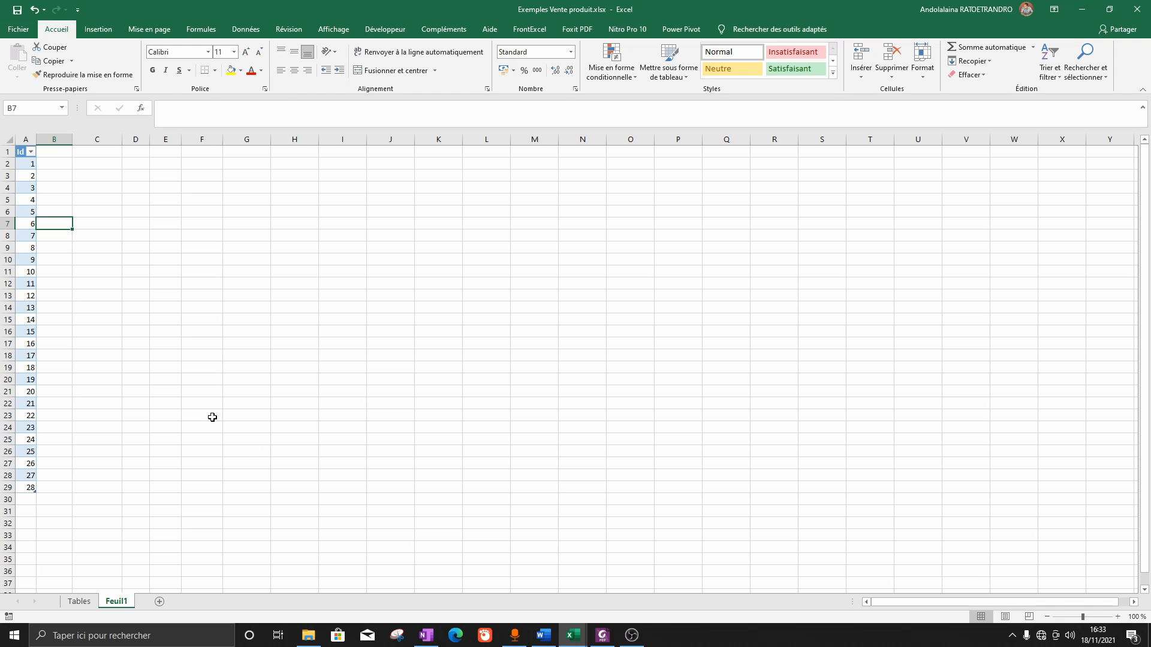
click(34, 262)
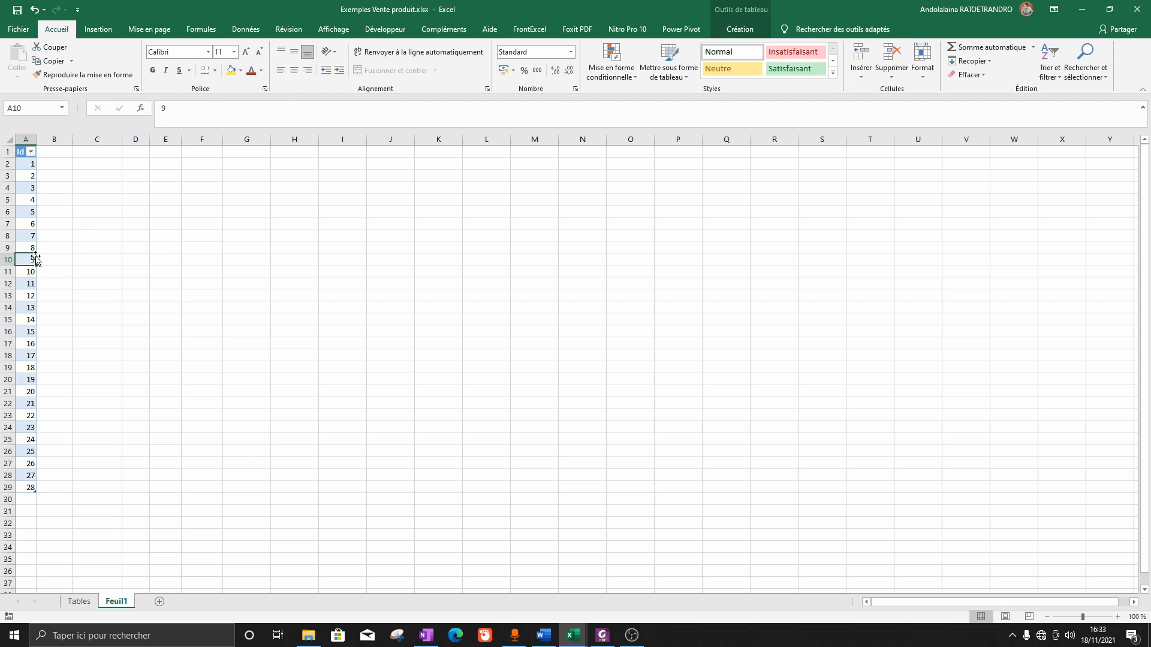
right_click(24, 262)
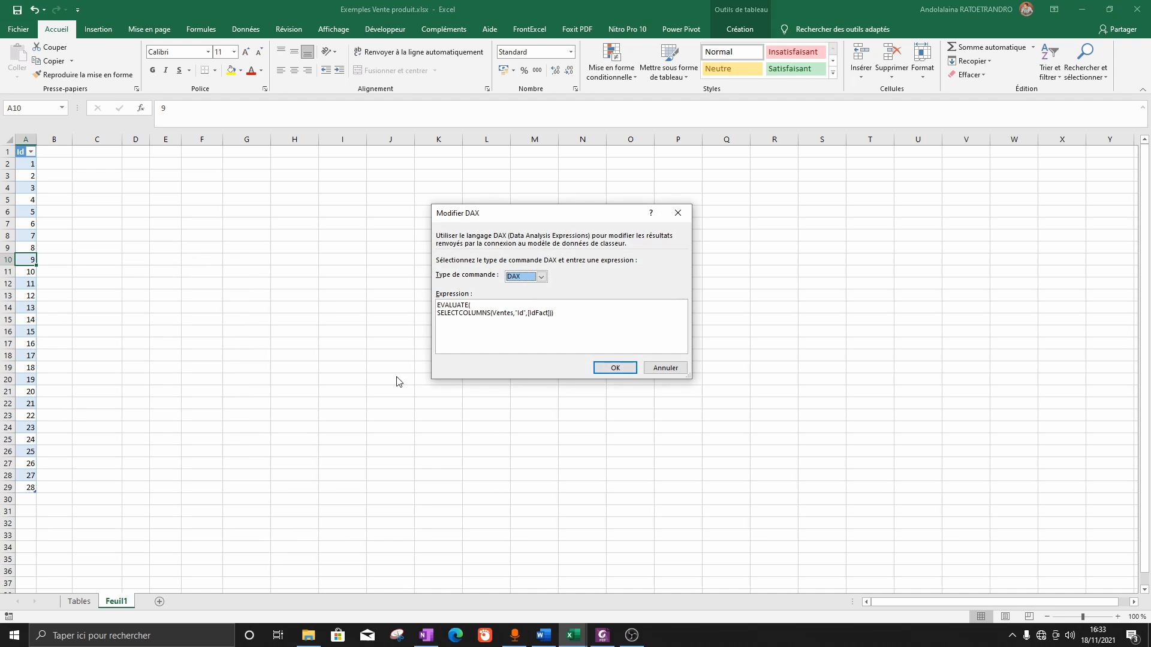
click(549, 313)
ctrl+scroll(572, 326, up, 3)
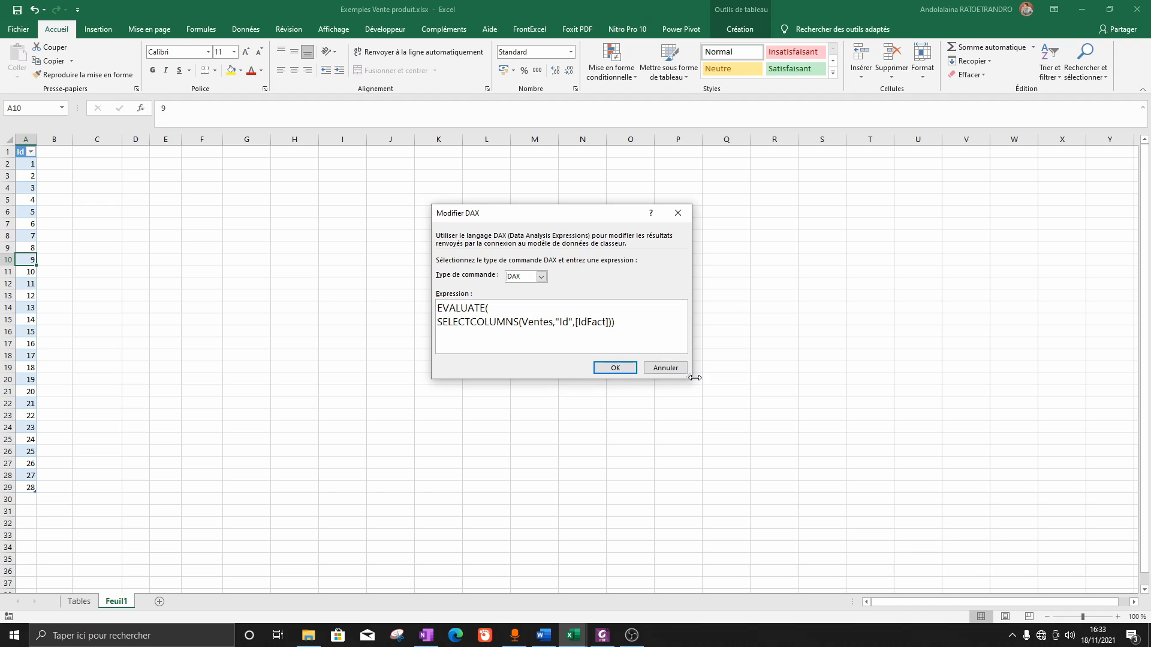
drag(689, 377, 786, 491)
ctrl+scroll(640, 332, up, 2)
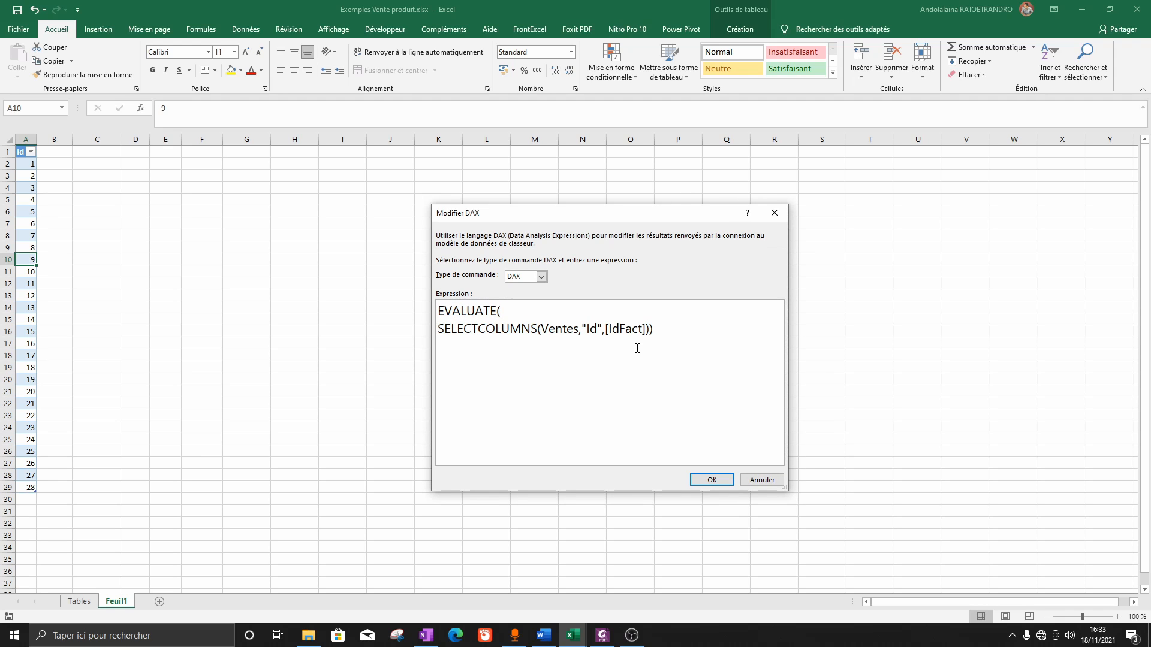
click(758, 483)
- Copy the sales table's headers from IdFact to Remise on the Tables sheet and paste them as values at K1 on Feuil1
click(78, 601)
drag(85, 151, 258, 152)
key(ctrl+c)
click(117, 601)
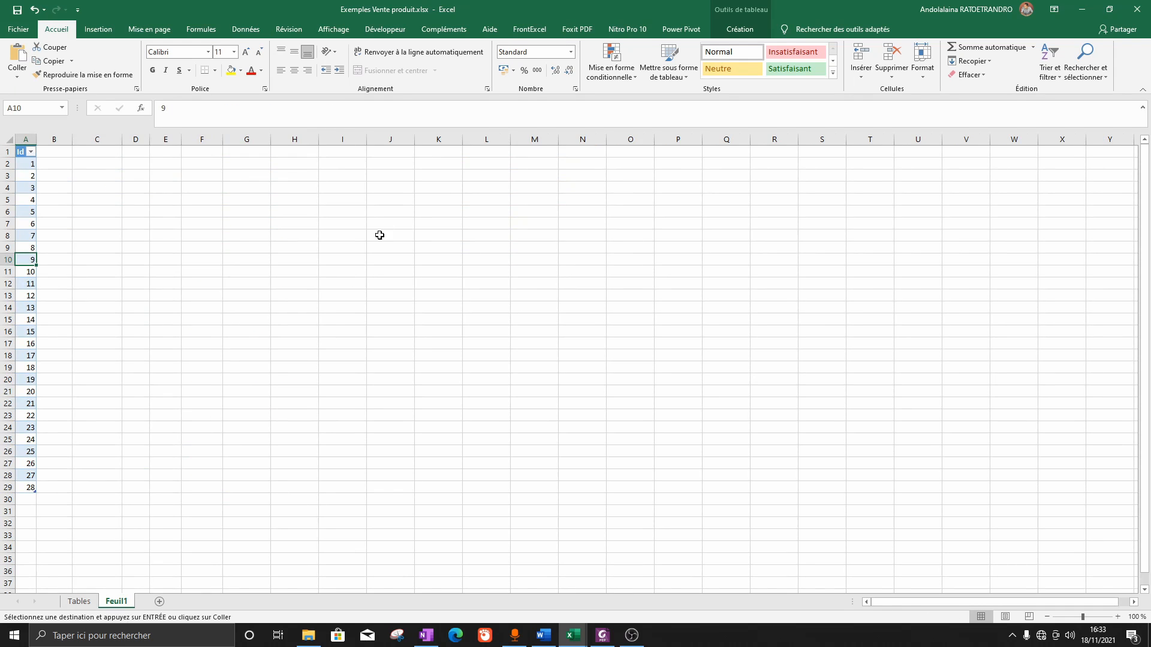
right_click(438, 151)
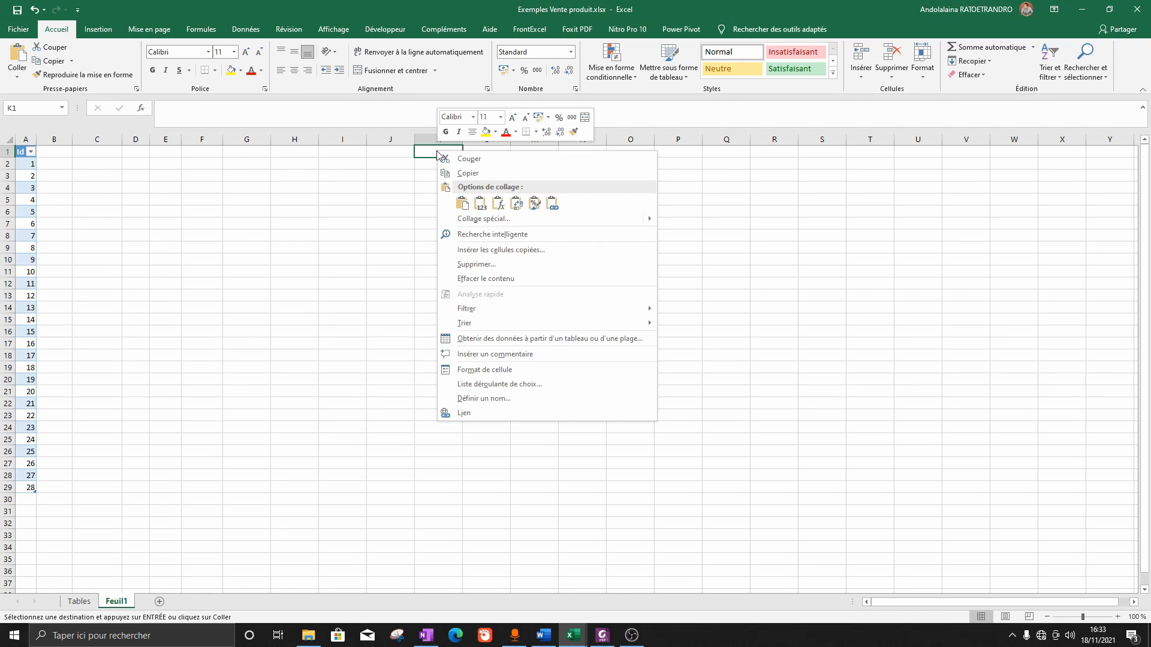
click(484, 207)
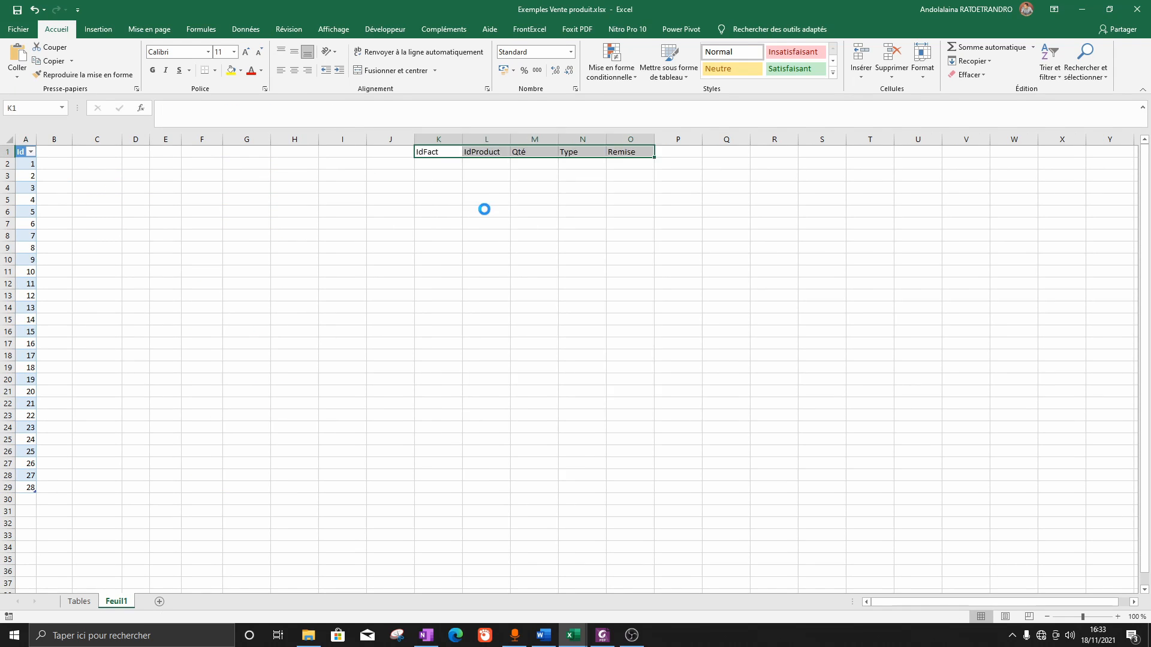
- Open the inverse table's DAX editor, enlarge it and its text, and place the cursor after [IdFact] in the expression
right_click(28, 176)
mouse_move(222, 389)
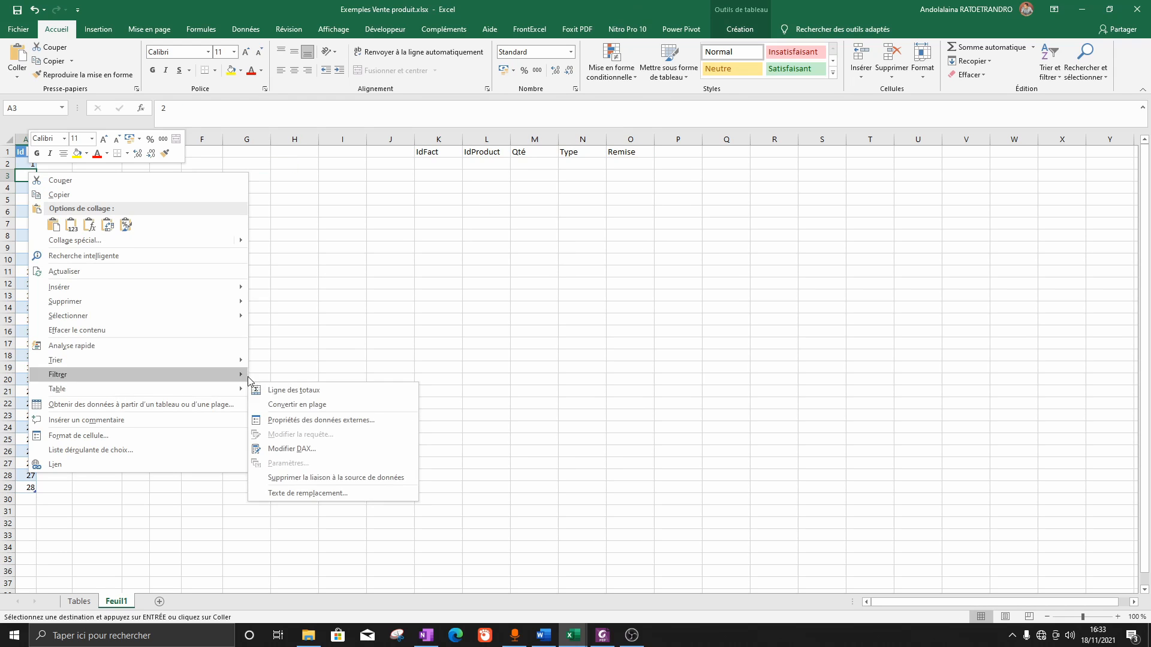
click(291, 449)
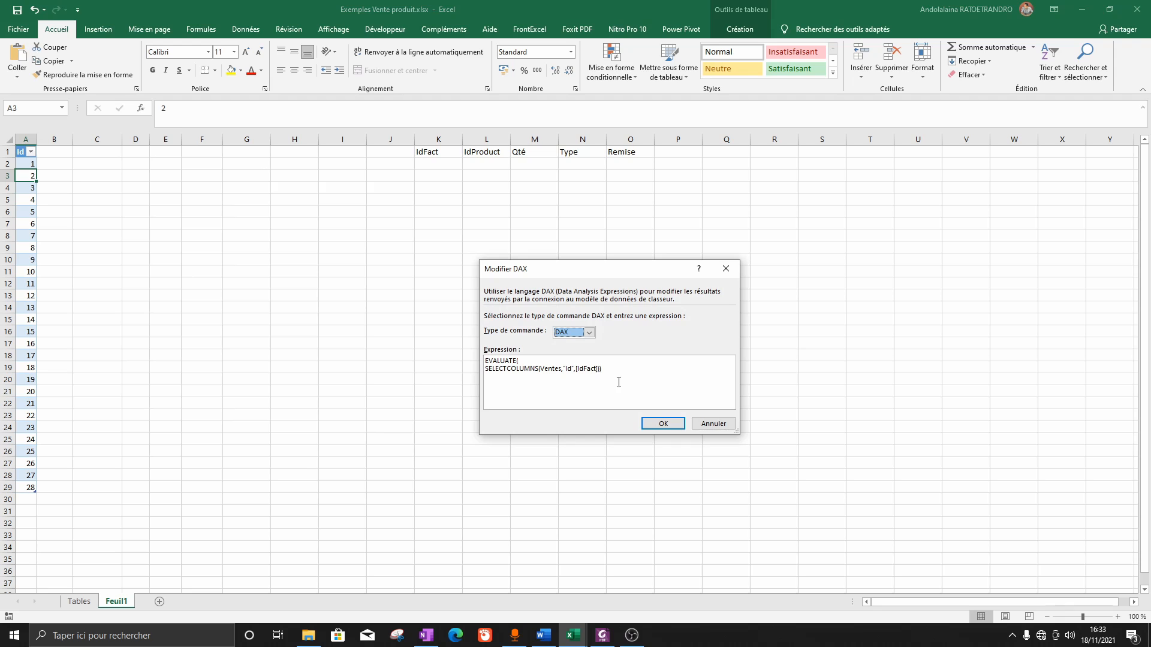
click(643, 384)
scroll(642, 385, up, 3)
drag(740, 435, 852, 535)
scroll(687, 414, up, 2)
key(Left)
key(Left)
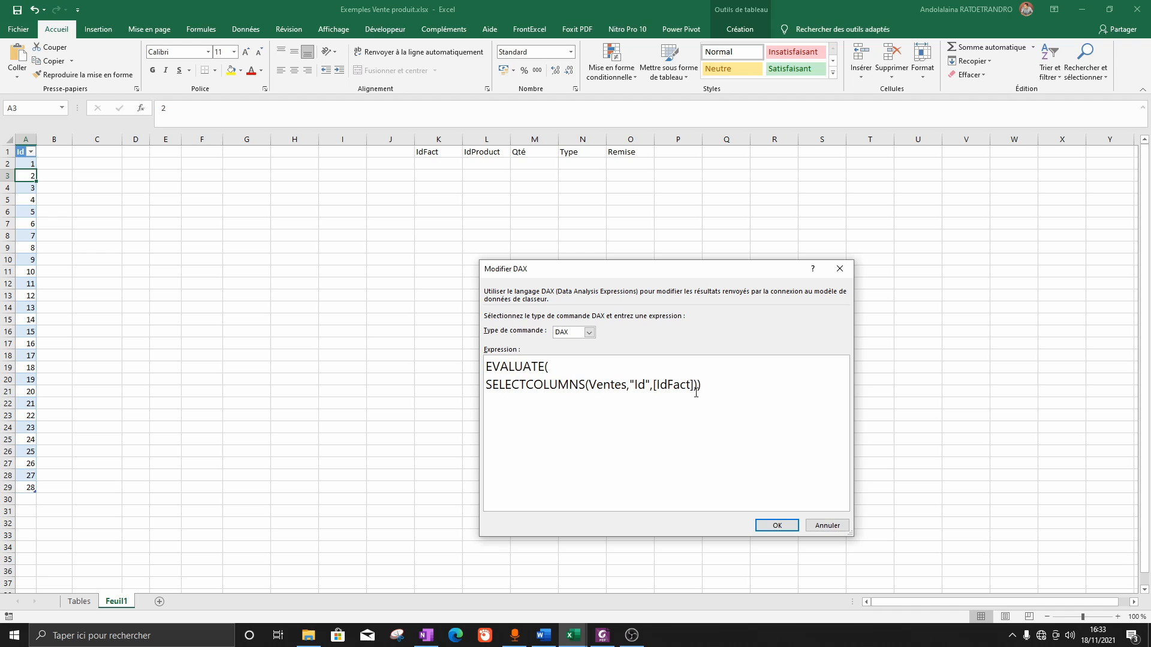
- Add the label "Qté" with the column [Qté] to the SELECTCOLUMNS arguments
text(,)
text(")
text(Q)
text(té)
text(")
text(,)
text([)
text(Qté)
text(])
- Add the label "Type" with the column [Type] to the DAX expression and try to run the query
text(,)
text(")
text(T)
text(ype")
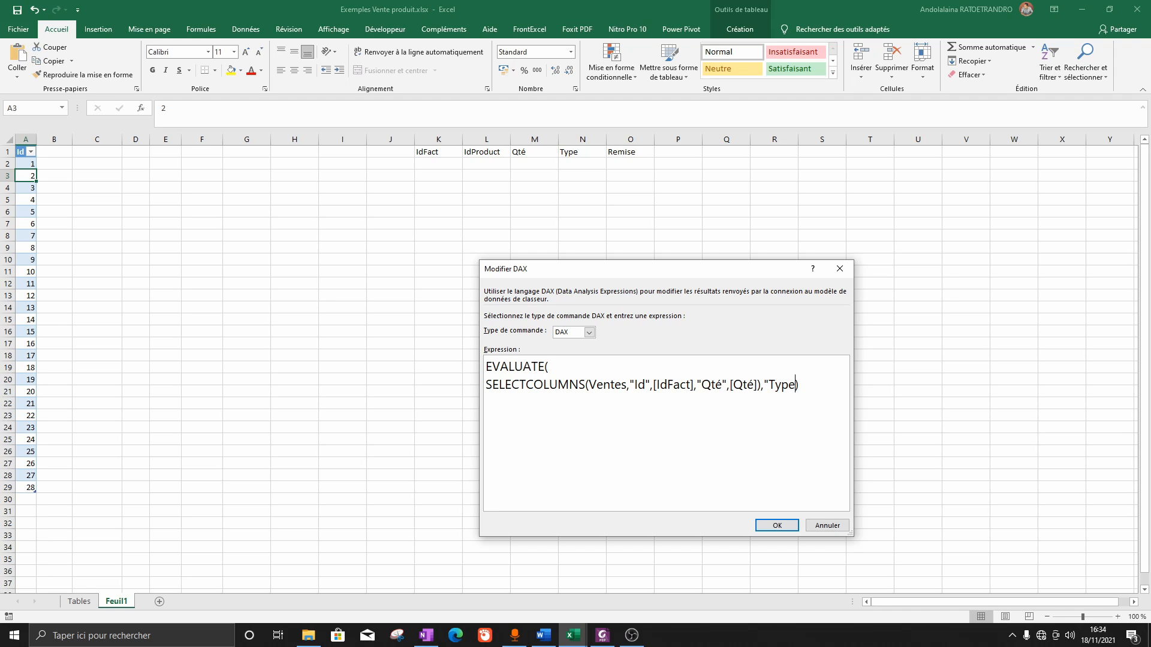
text(,[Type])
click(778, 528)
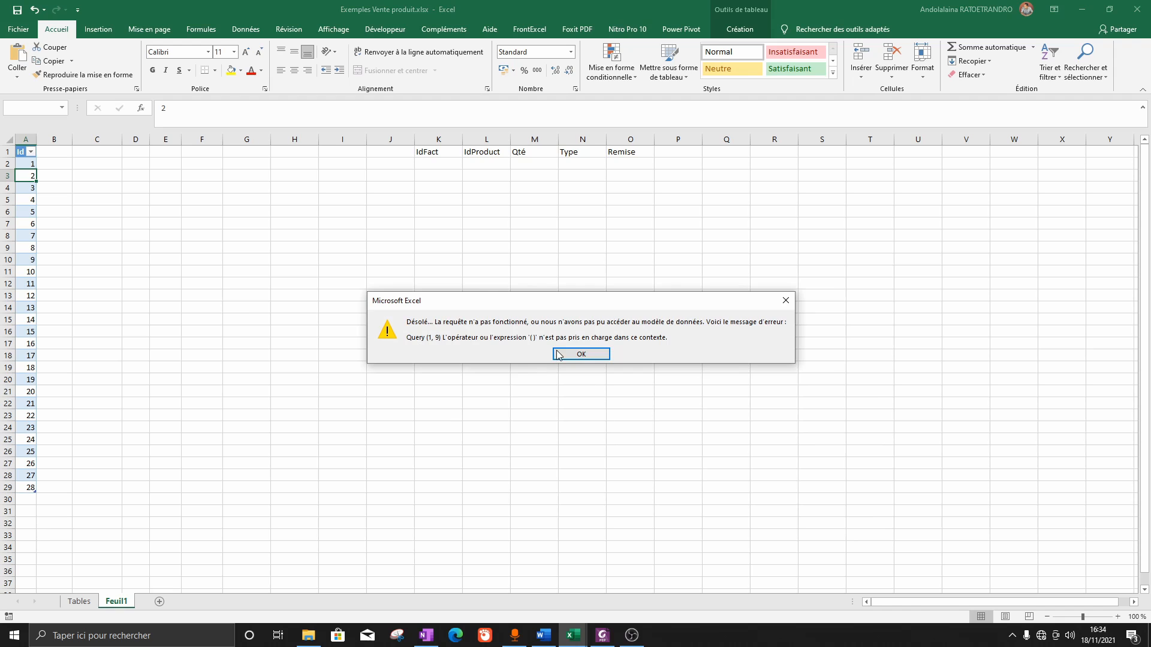
click(556, 354)
- Reopen the inverse table's DAX expression and try to run it again without changes
right_click(24, 262)
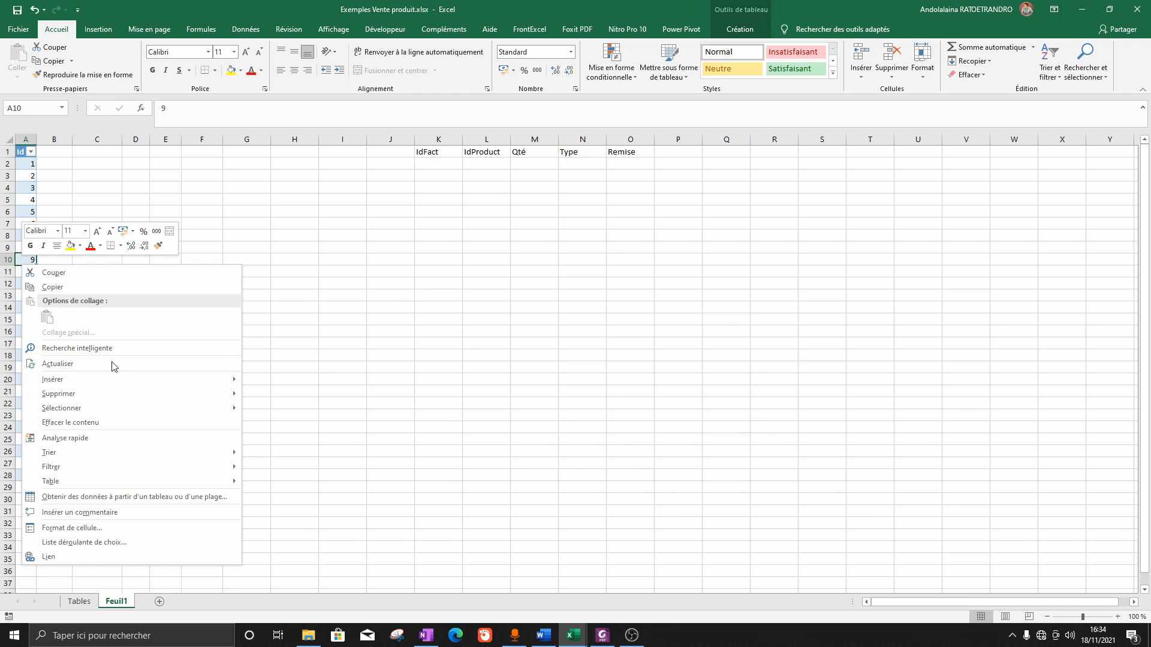
mouse_move(138, 480)
click(285, 541)
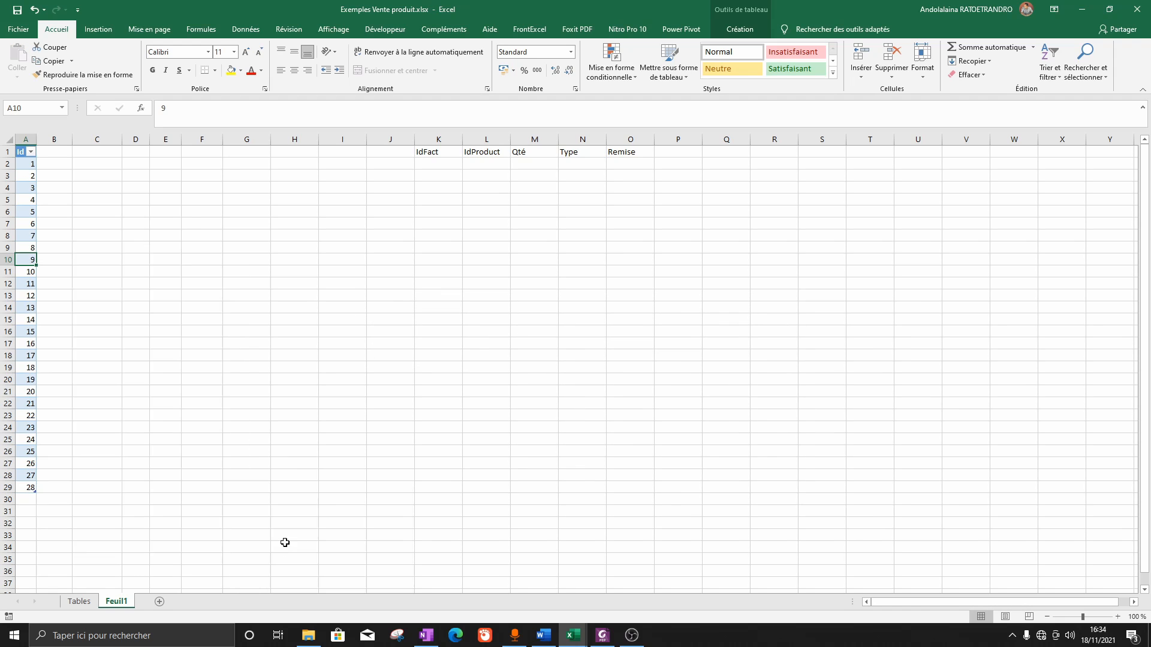
click(743, 422)
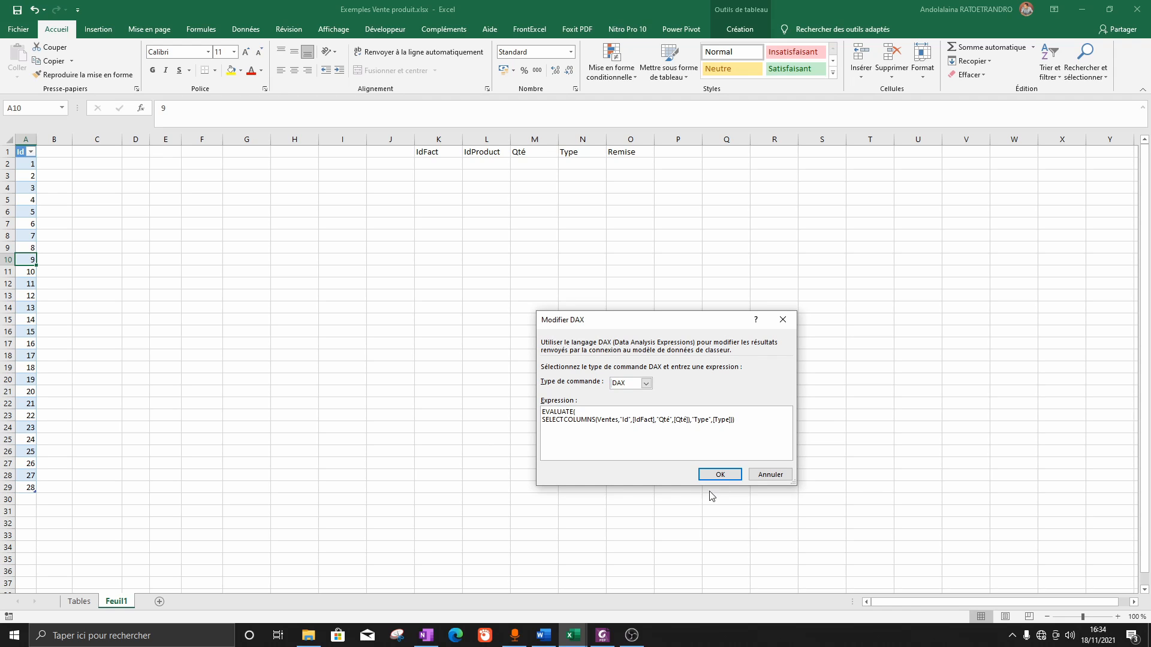
click(717, 474)
click(570, 357)
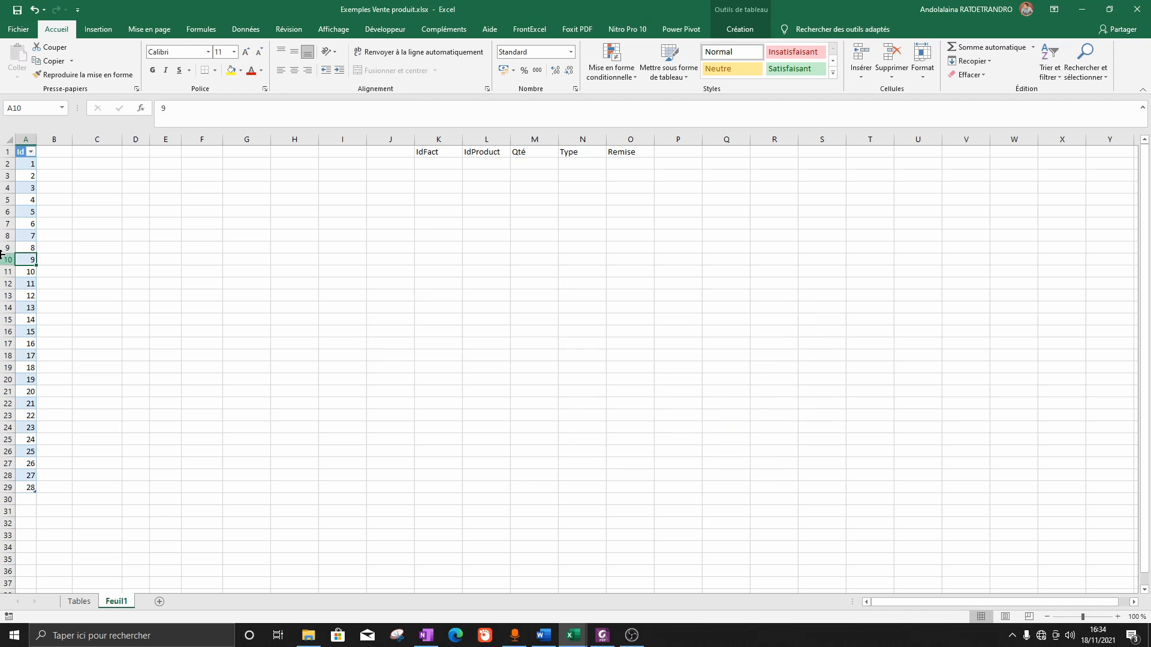
- Reopen the DAX editor for the inverse table, enlarge the window and its text, and move it nearer the sheet's centre
right_click(32, 261)
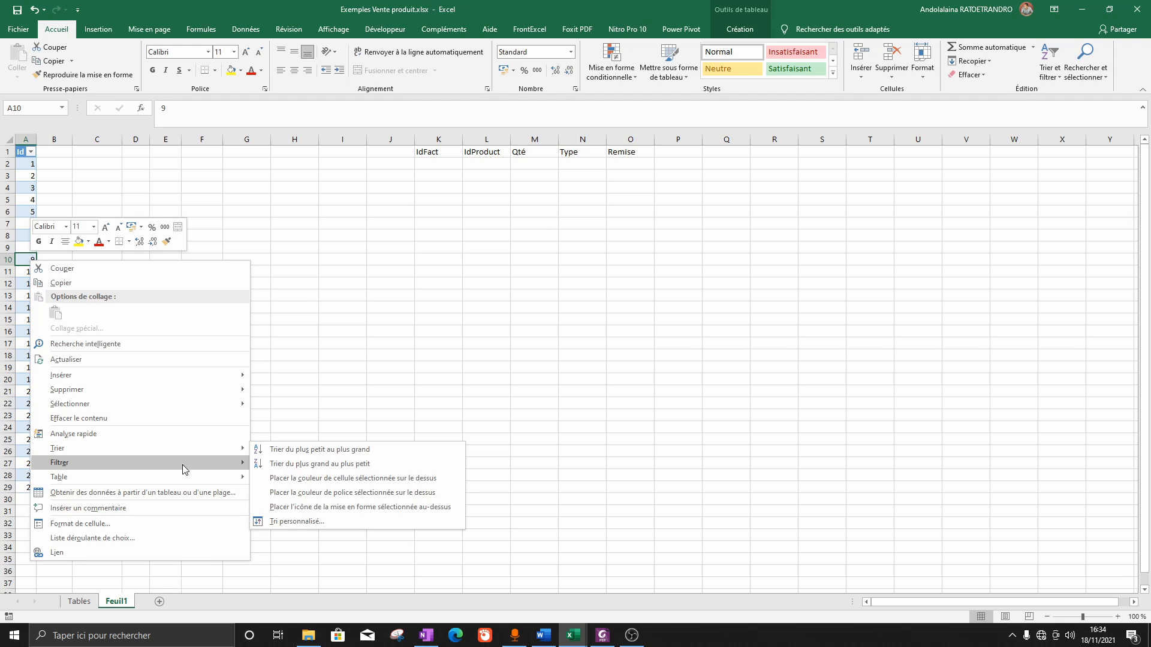
mouse_move(236, 479)
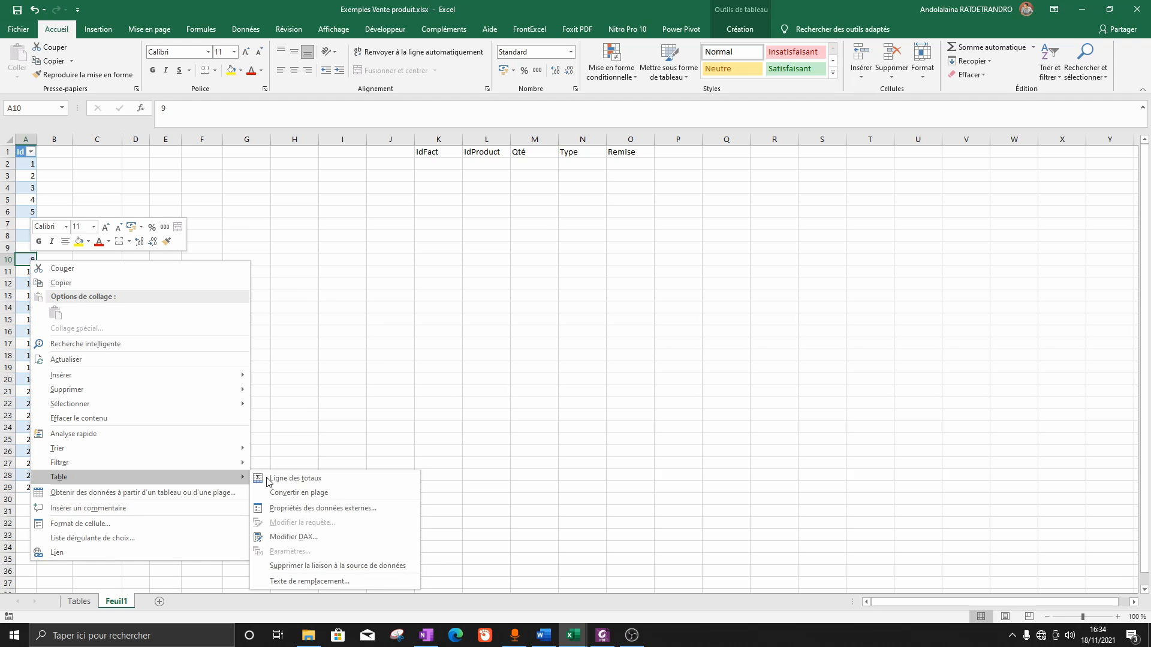
click(294, 536)
drag(736, 420, 540, 413)
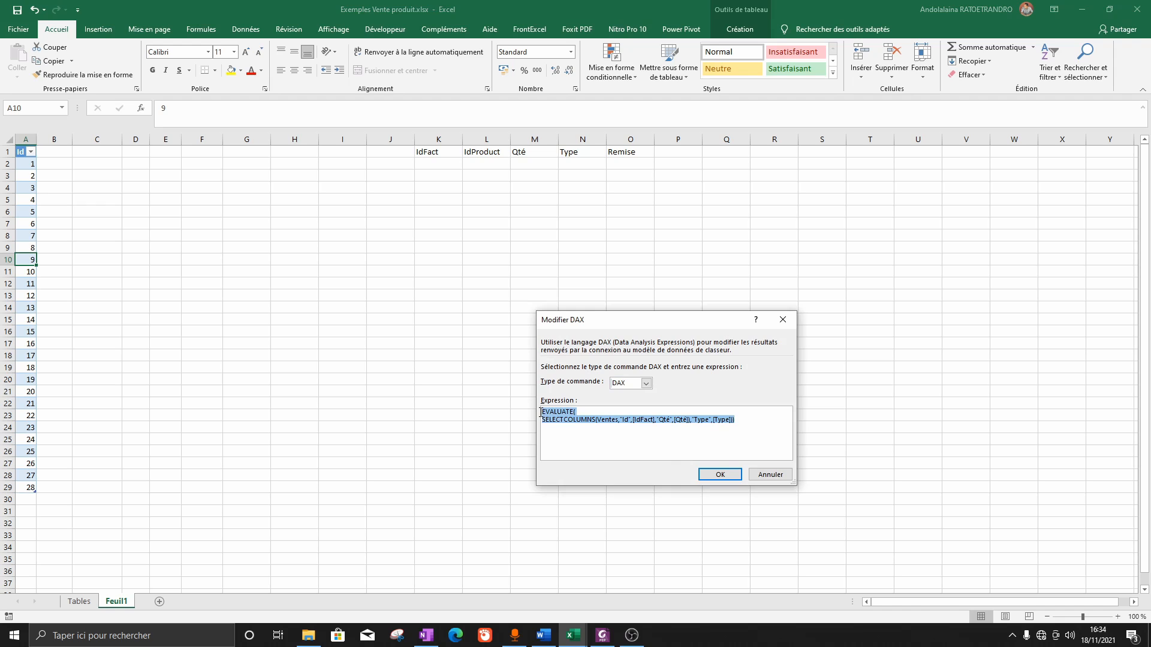
drag(793, 483, 911, 568)
ctrl+scroll(814, 474, up, 2)
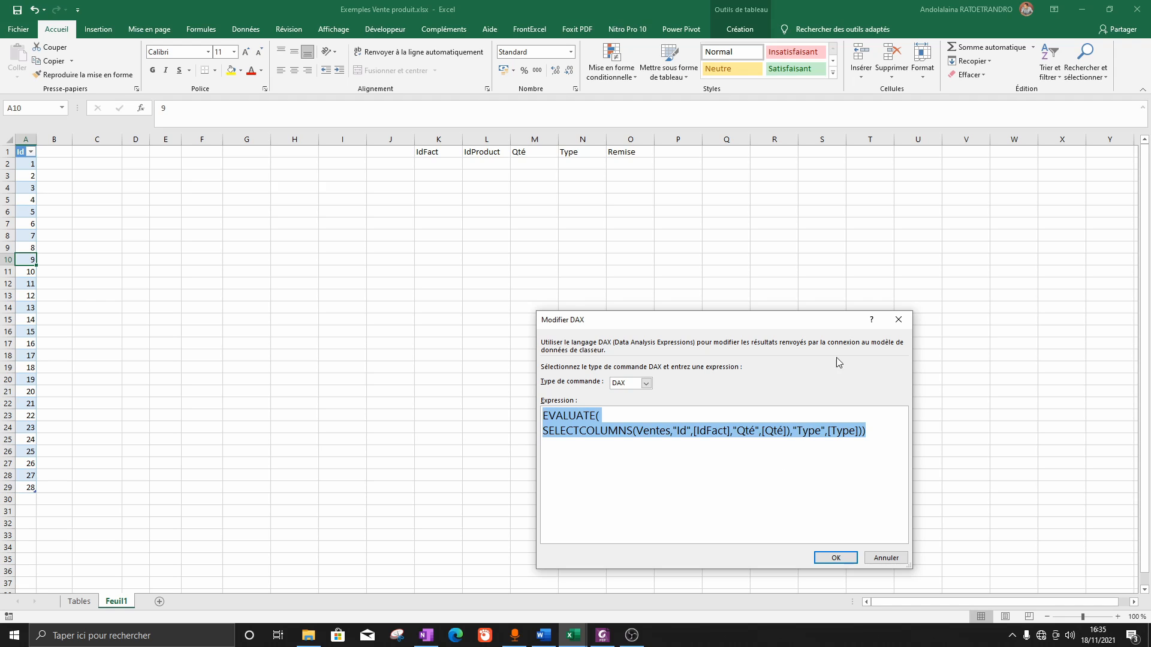
drag(806, 320, 634, 202)
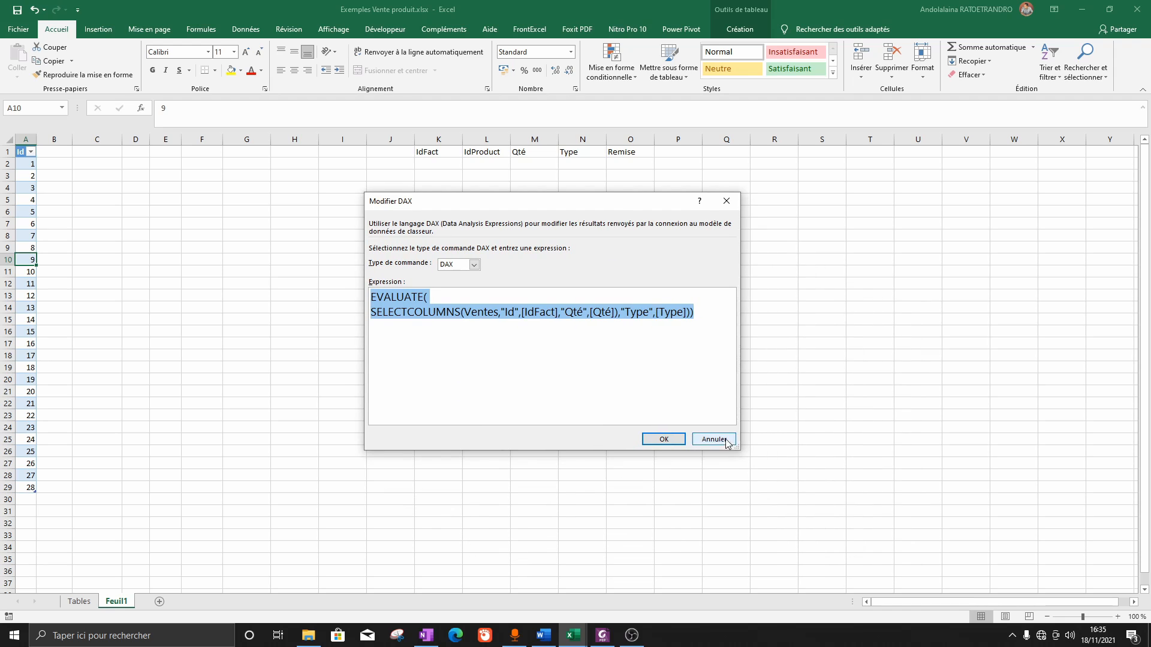
drag(739, 450, 806, 527)
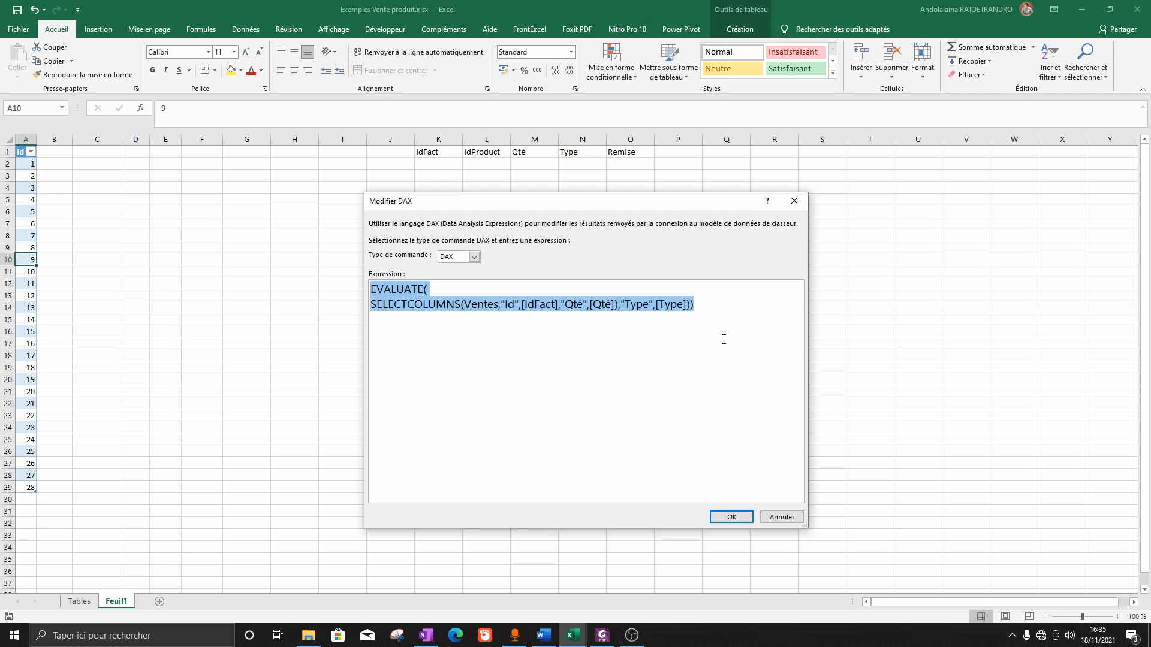
- Delete the extra closing parenthesis after [Qté] in the DAX expression and apply the query
click(693, 309)
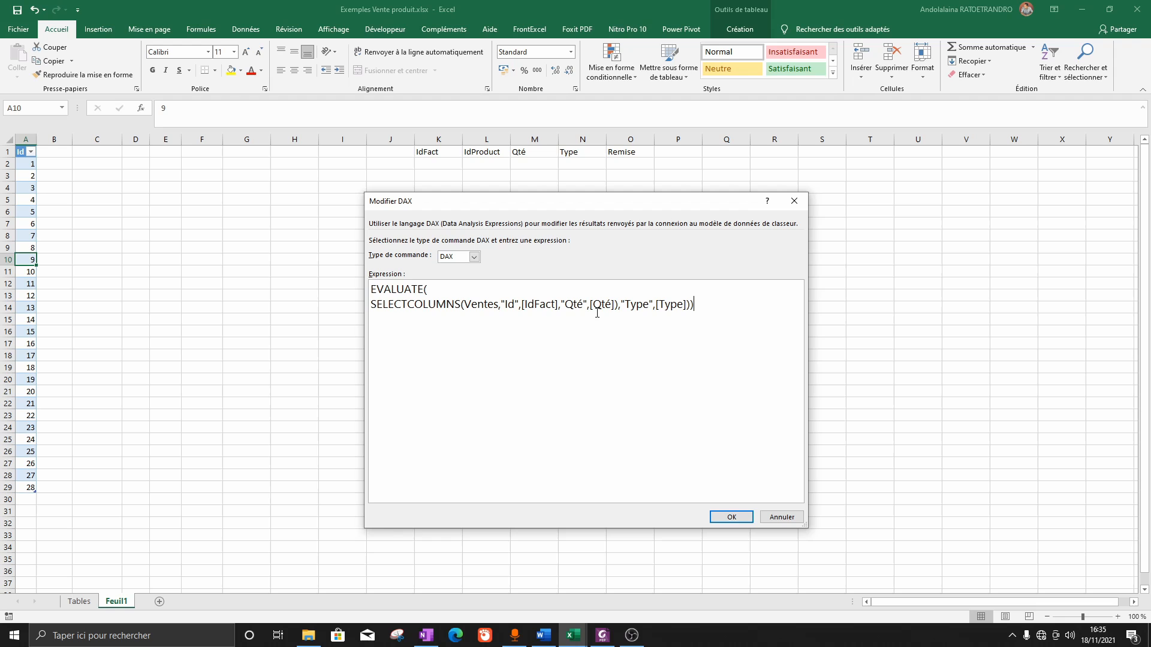
click(616, 308)
key(Delete)
click(730, 516)
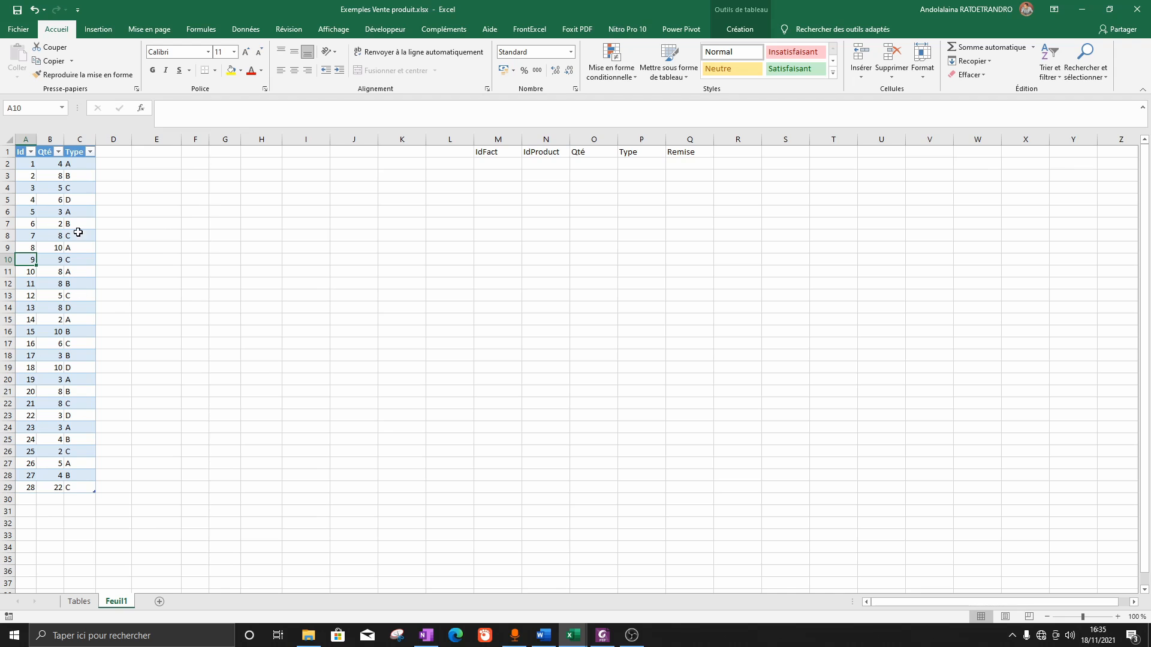
- Consult the EVALUATE syntax on page 2 of the Word notes and return to the Excel workbook
click(543, 636)
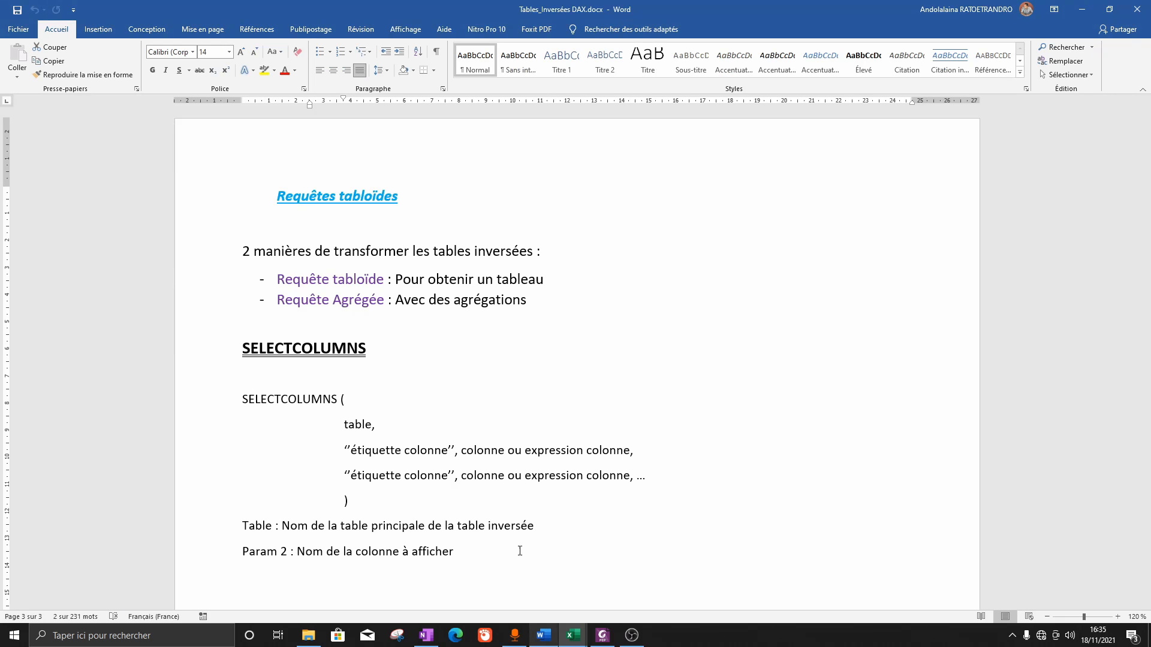
scroll(458, 444, up, 3)
scroll(458, 443, up, 10)
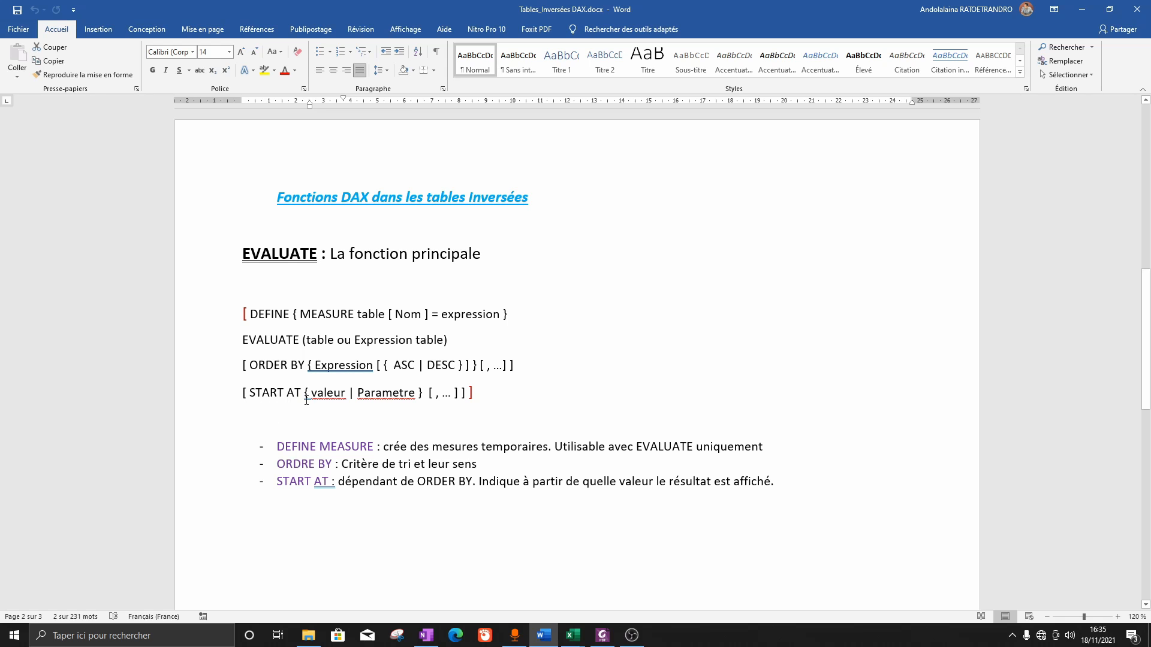
key(alt+Tab)
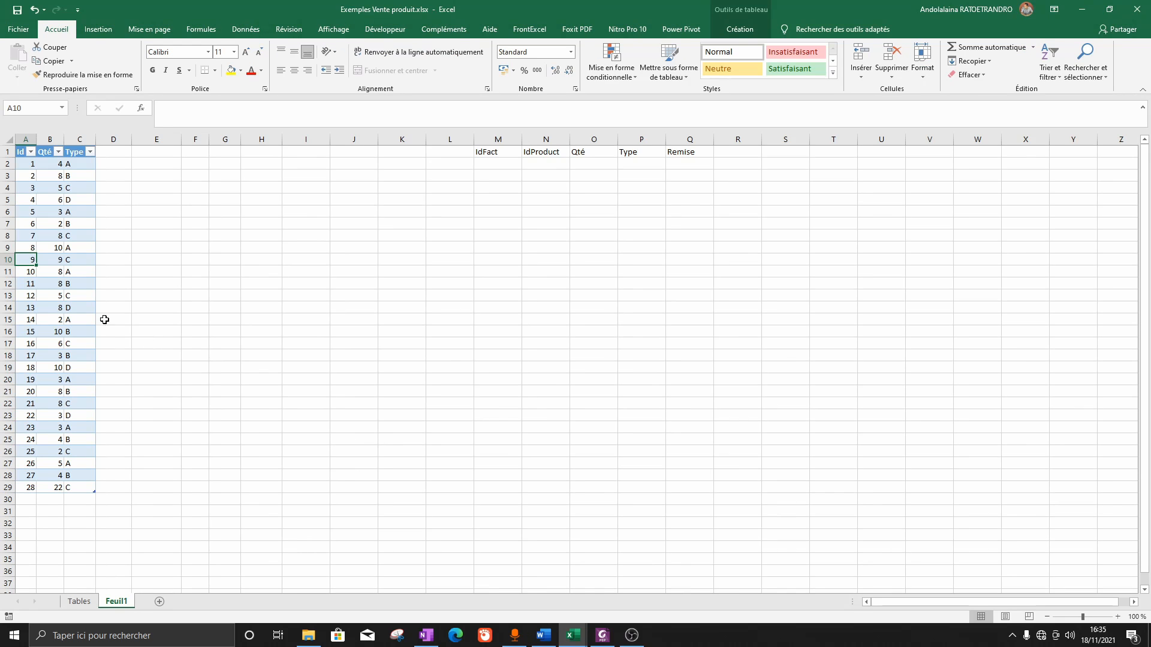
- Open and enlarge the inverse table's DAX editor in Excel, place the cursor after the expression, and check the ORDER BY syntax in Word
right_click(27, 259)
mouse_move(188, 473)
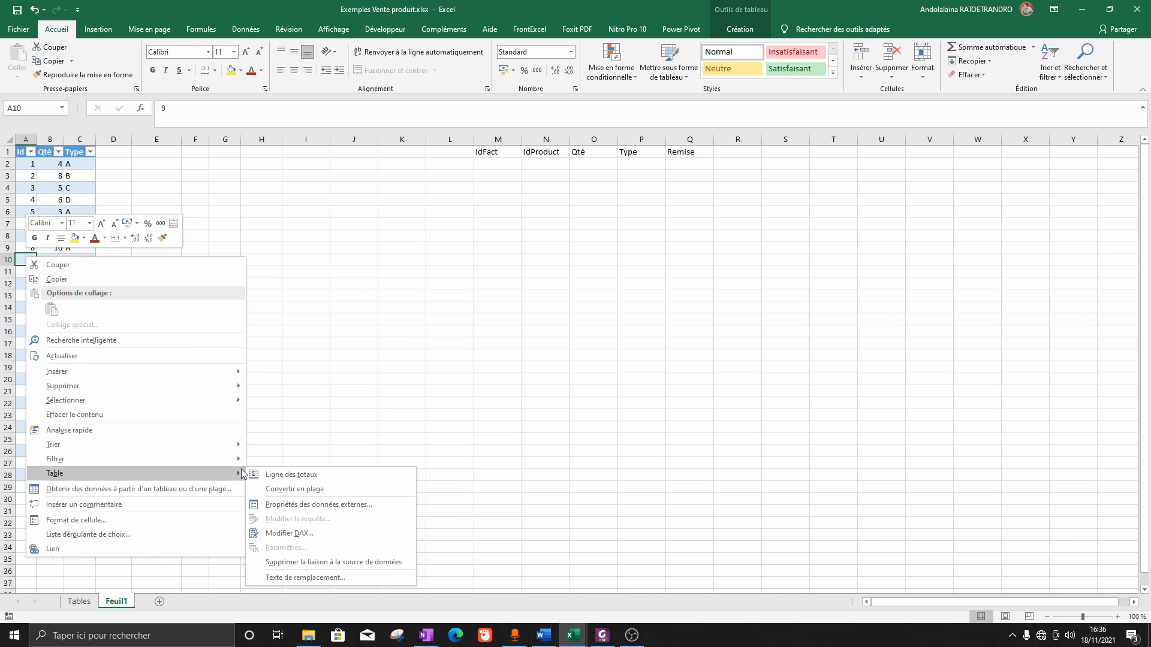
click(291, 539)
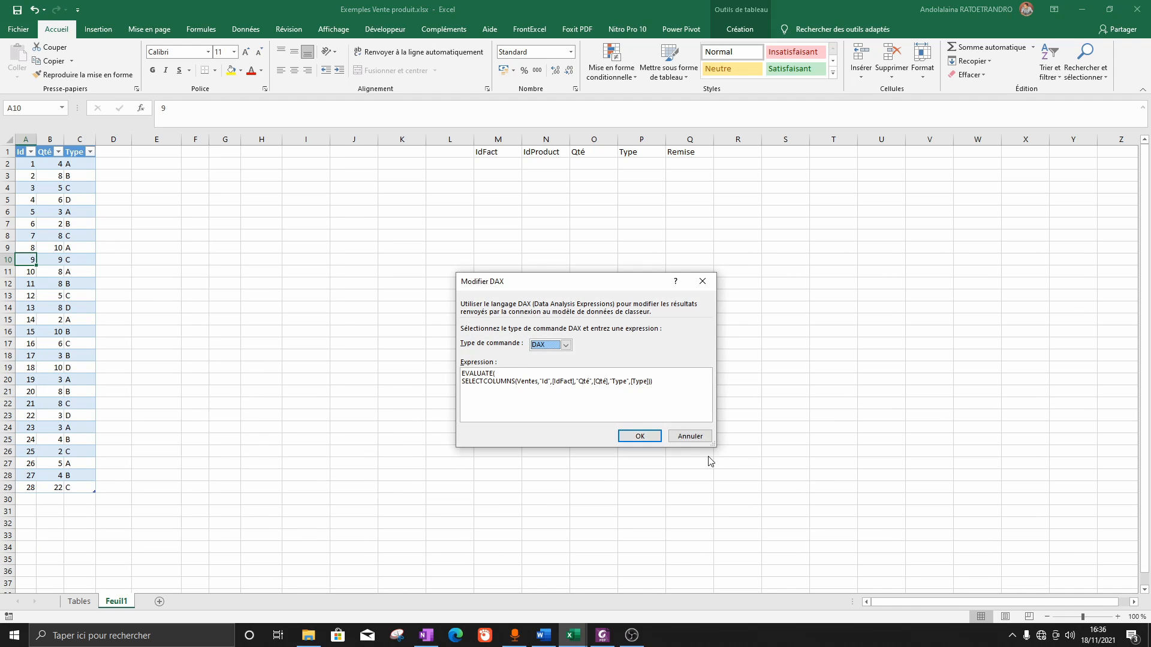
drag(721, 454, 931, 529)
click(685, 378)
click(542, 634)
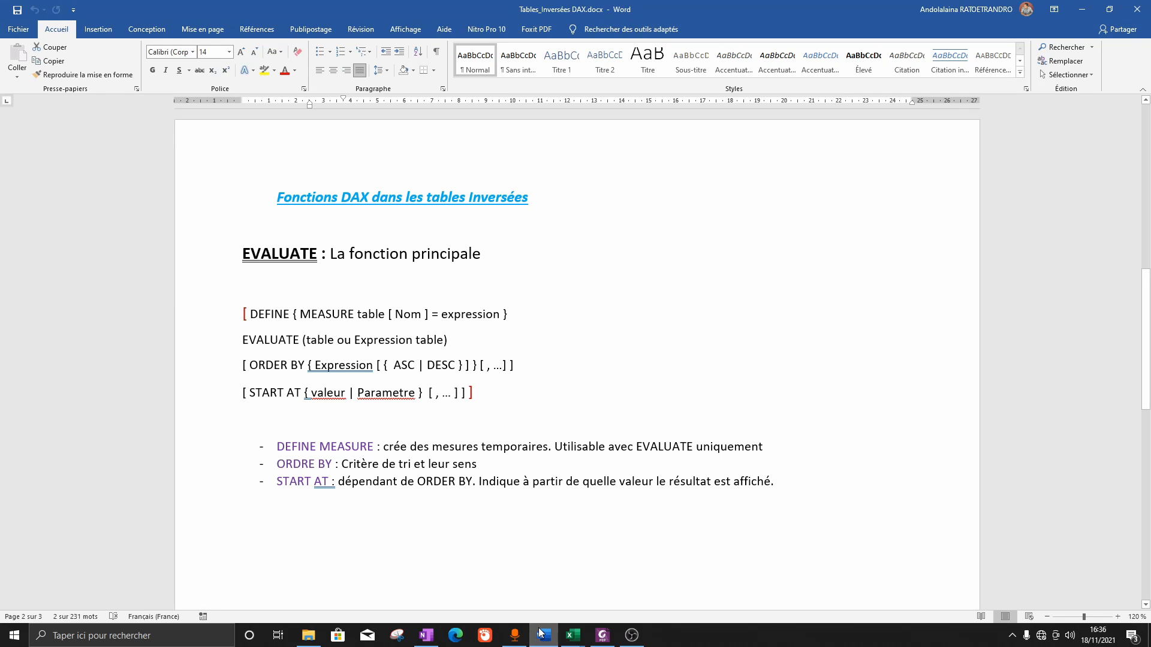
click(541, 634)
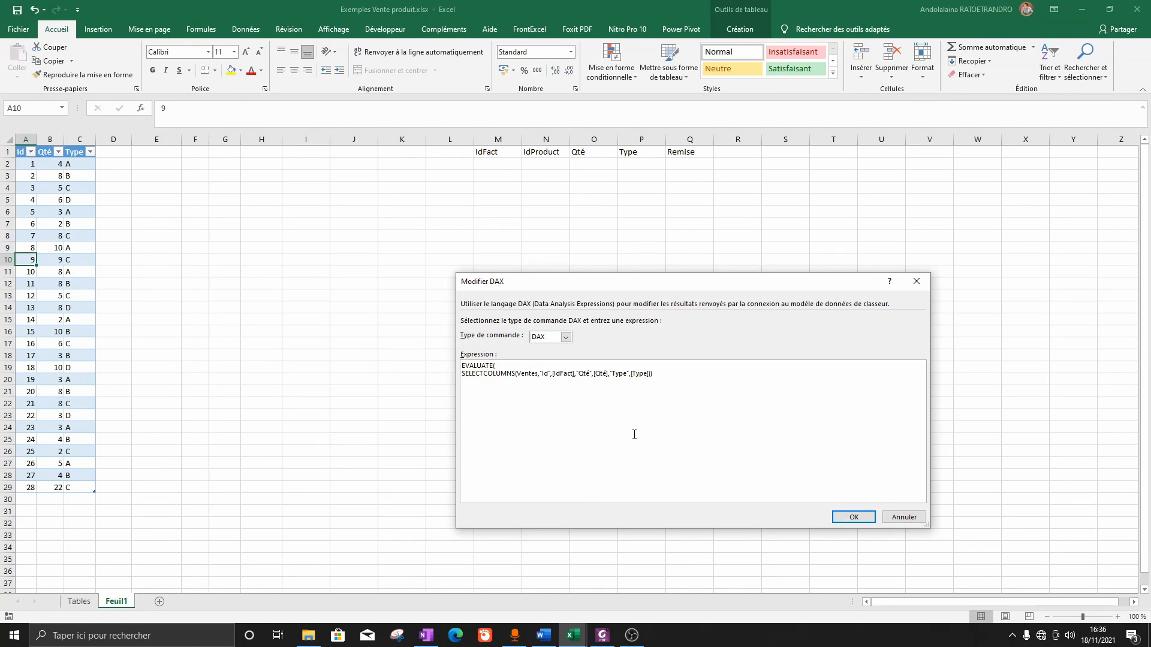
- Add the line ORDER BY ID ASC below SELECTCOLUMNS, checking the sort keywords in the Word notes, and try to run the query in Excel
key(Return)
text(ORDER BY)
text(ID)
click(541, 639)
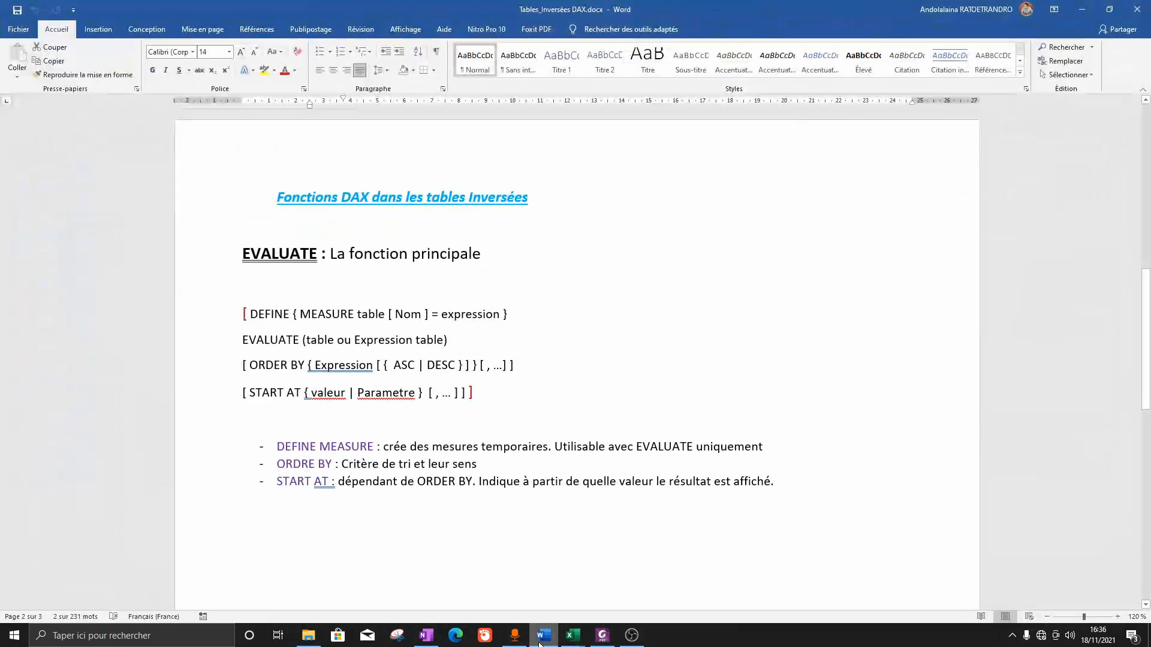
click(541, 639)
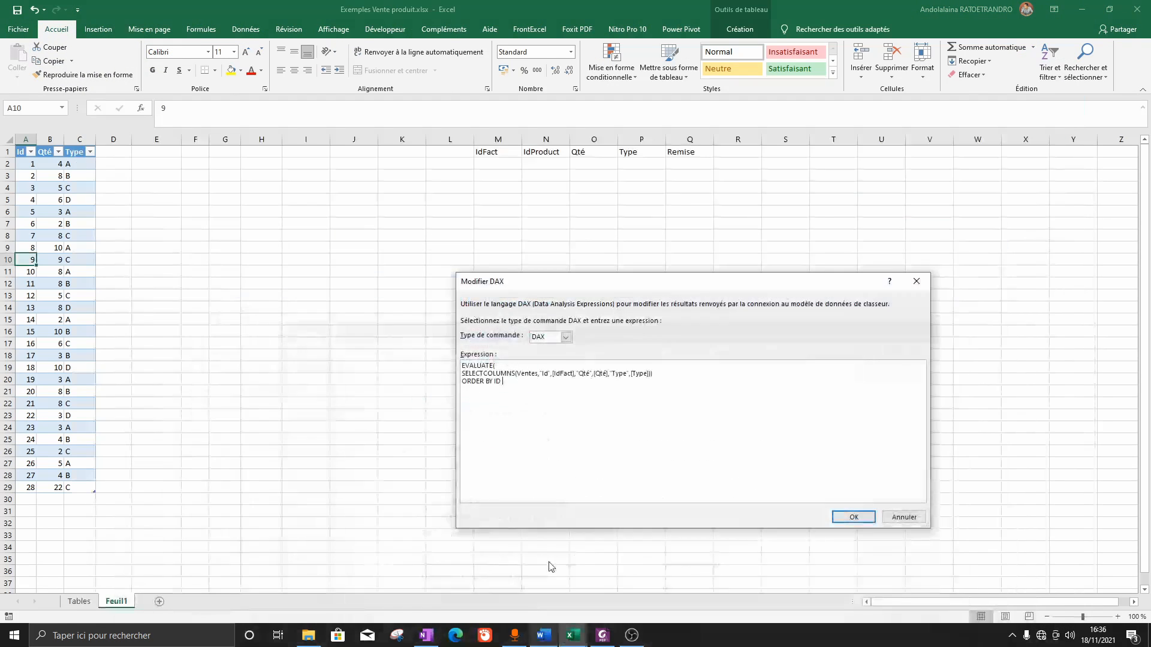
text(ASC)
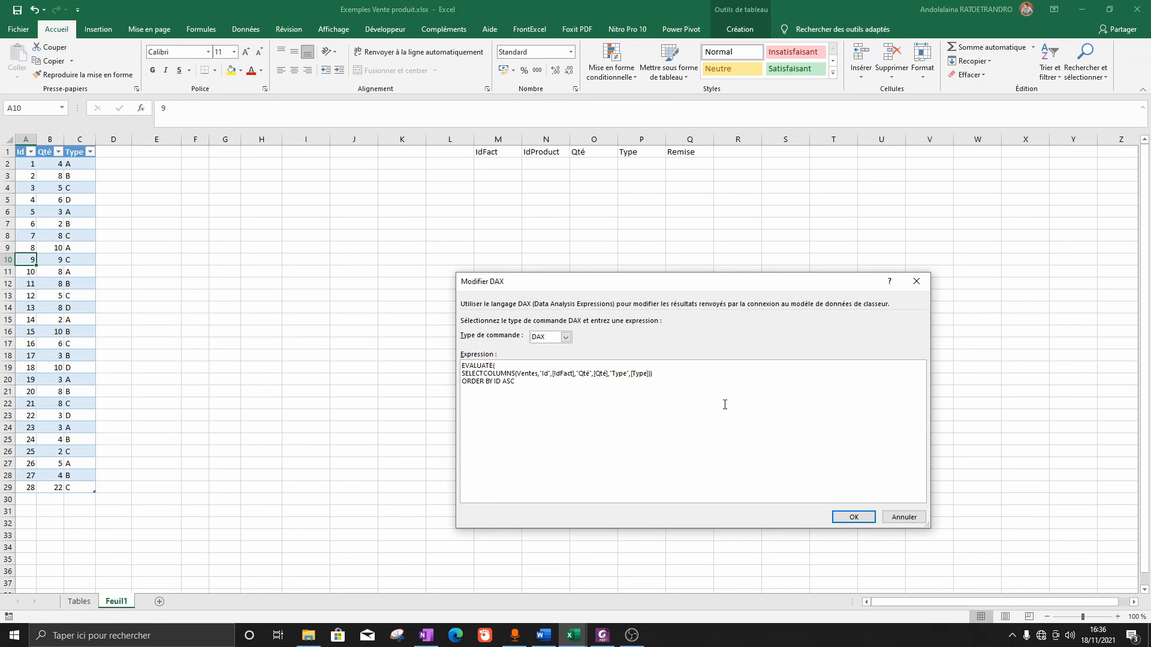
click(854, 518)
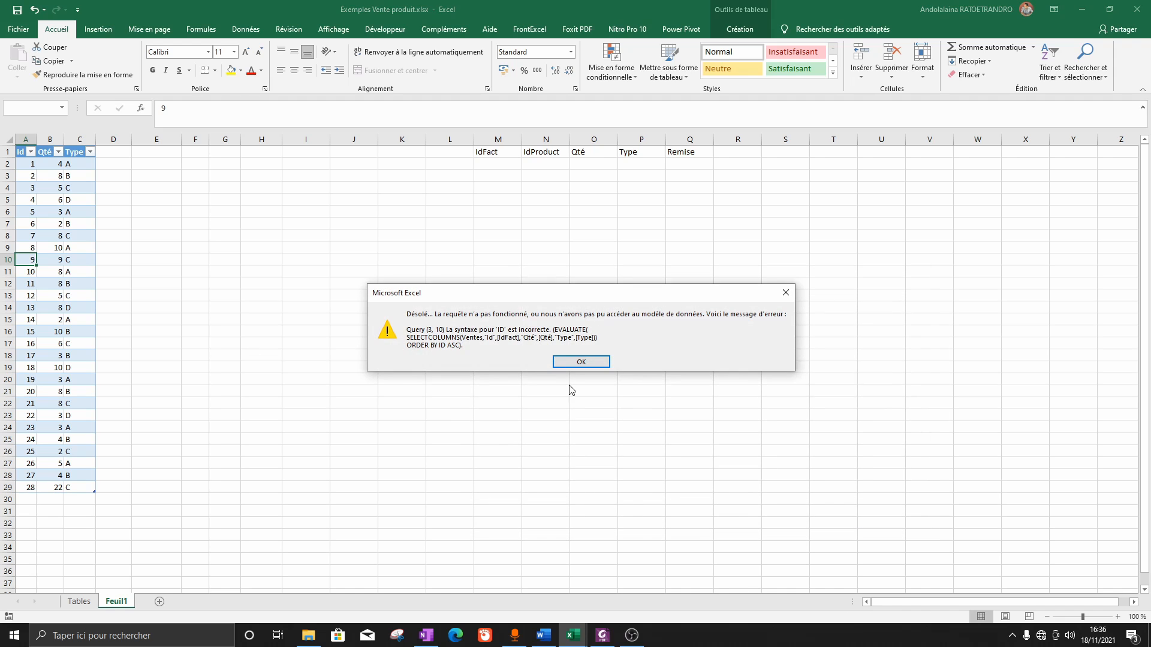
- Dismiss the error, replace ID with the column reference [Id] in the ORDER BY line of the table's DAX expression, and apply the query
click(581, 362)
right_click(30, 262)
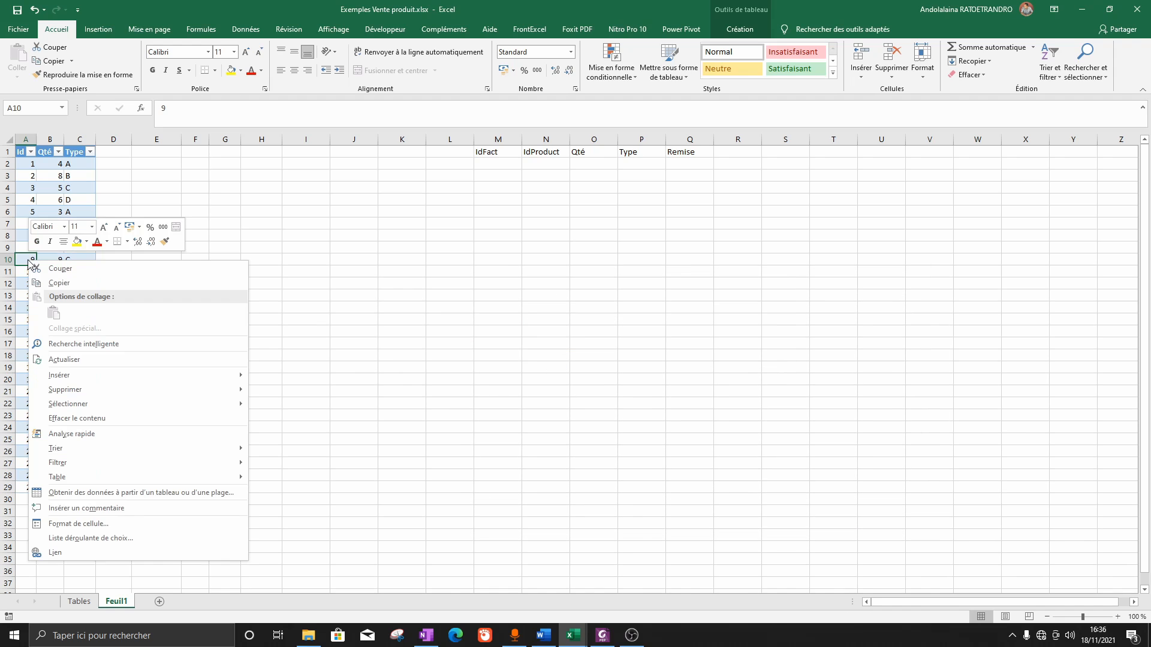
mouse_move(198, 477)
click(294, 537)
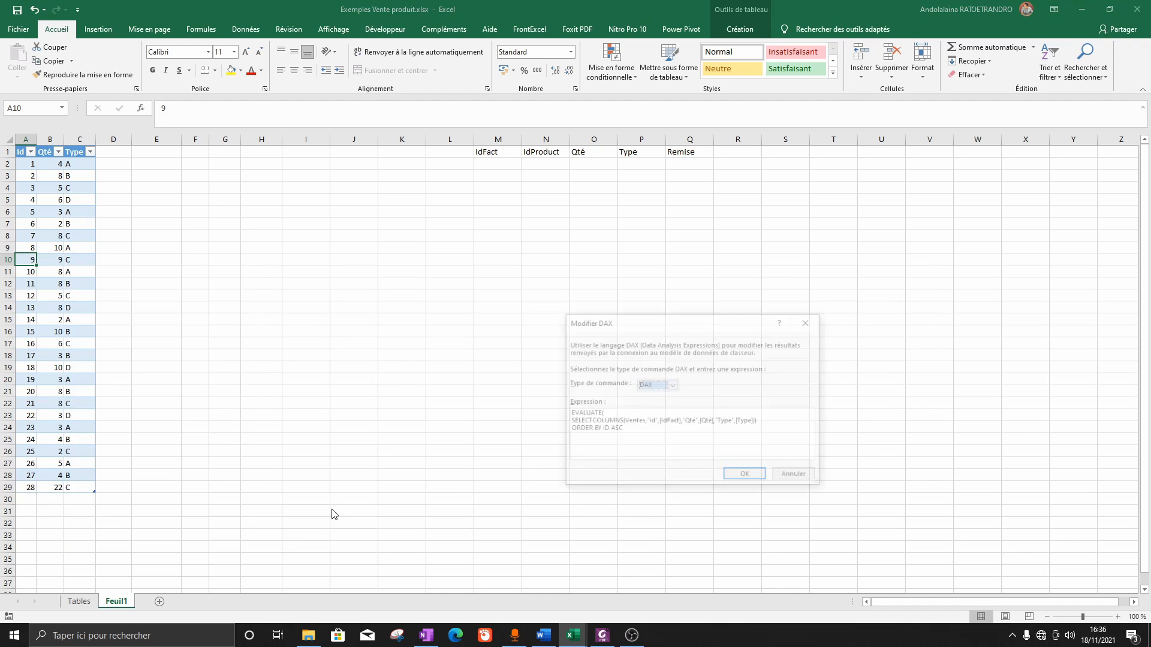
click(603, 430)
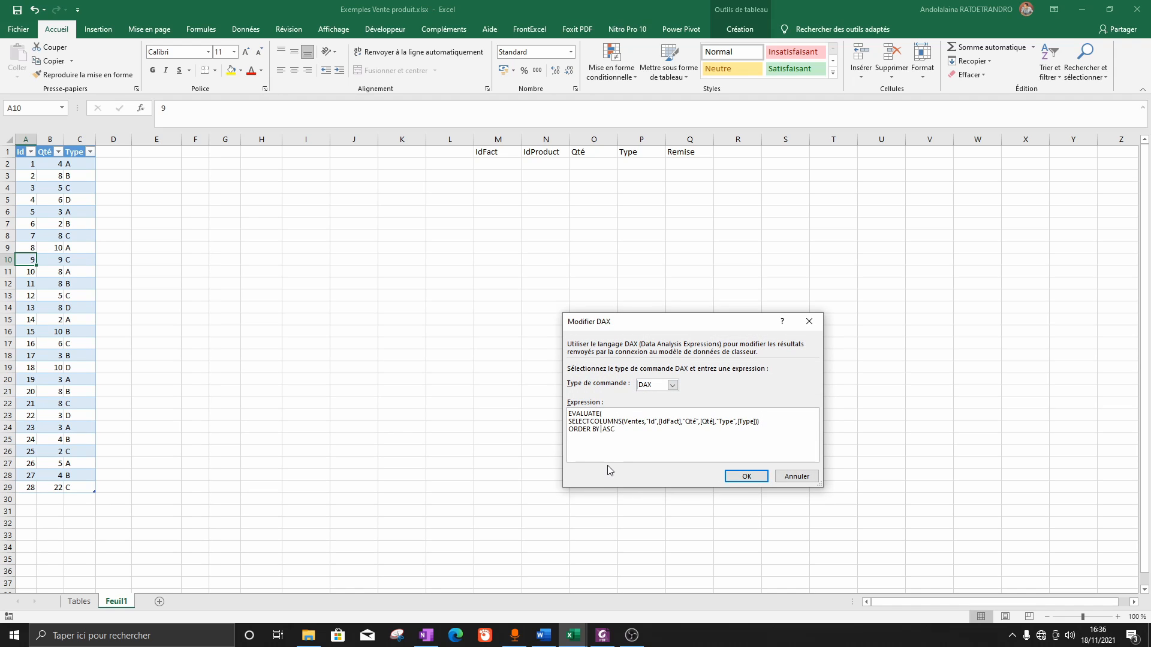
text(id)
key(BackSpace)
text(I)
text(])
click(743, 476)
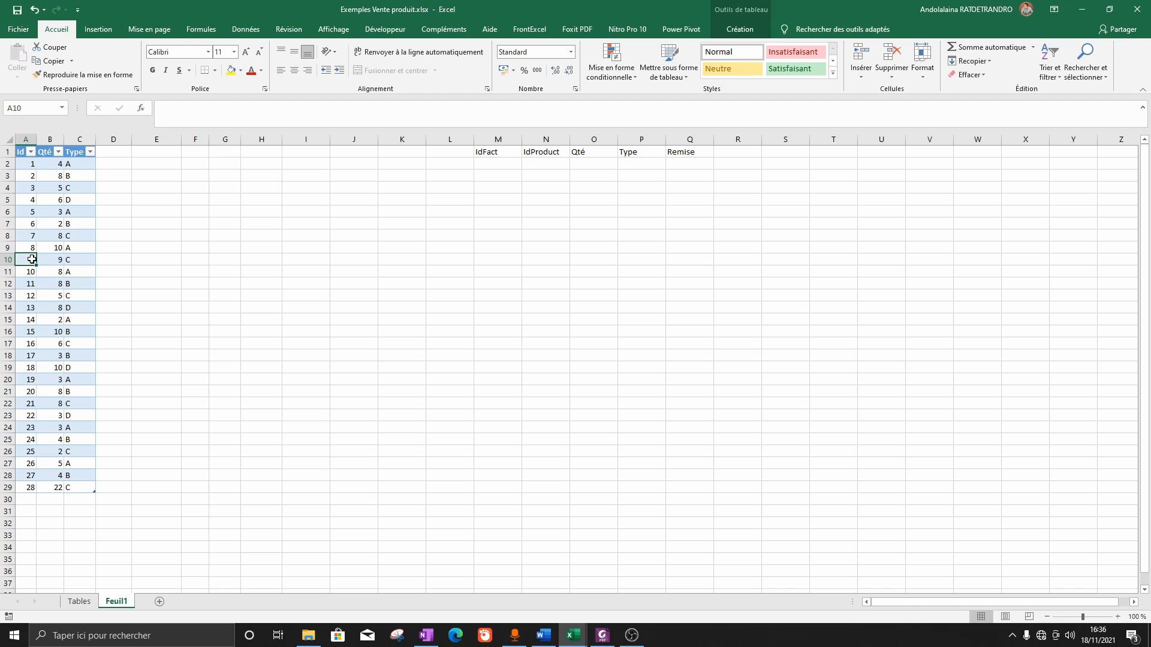
- Change the sort direction after ORDER BY [Id] to DESC in the inverse table's DAX expression and apply the query
right_click(32, 259)
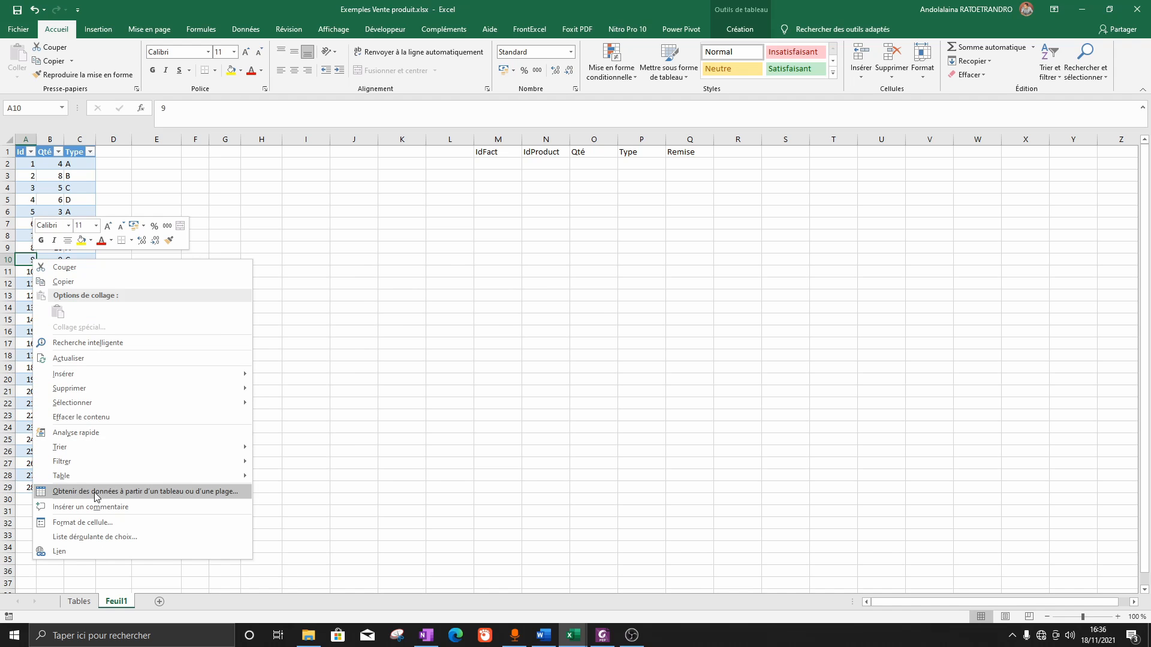
mouse_move(109, 476)
click(293, 534)
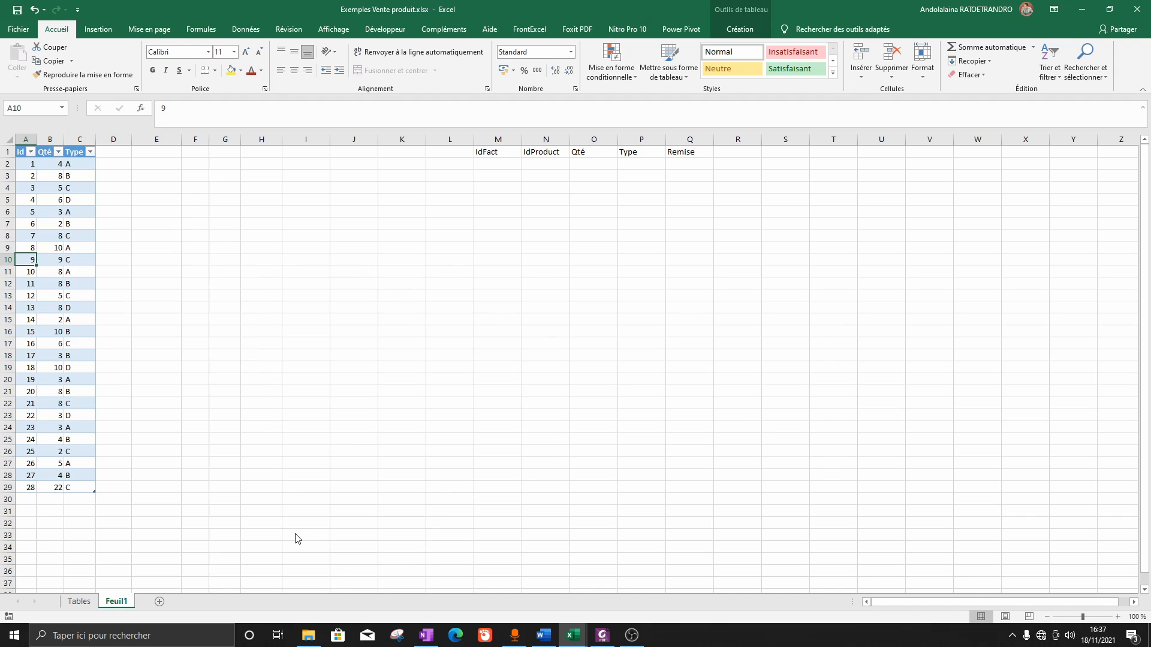
click(625, 436)
key(BackSpace)
key(BackSpace)
text(DESC)
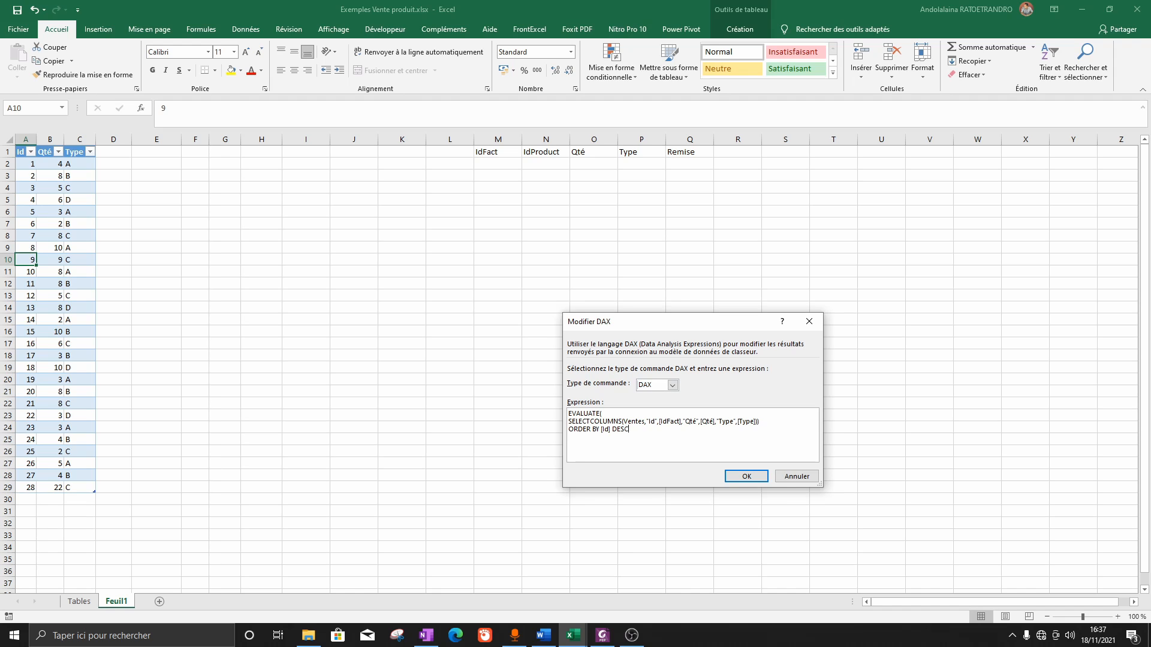
click(745, 476)
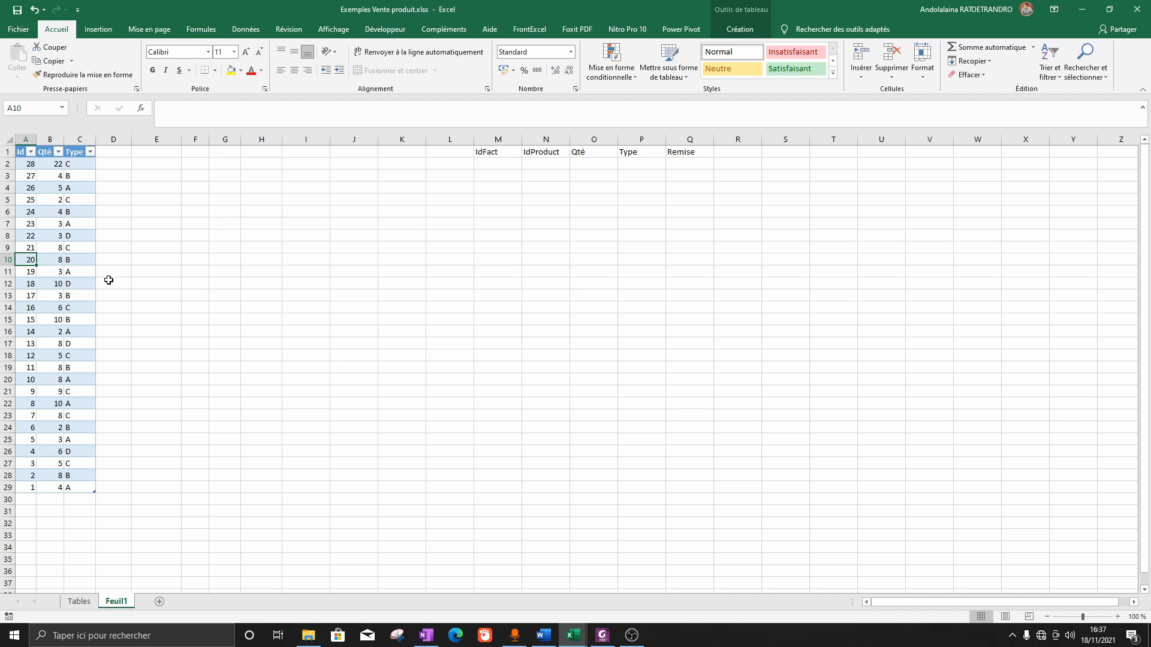
- Add a START AT line below ORDER BY [Id] DESC in the inverse table's DAX expression, enlarging the editor and its text
right_click(32, 260)
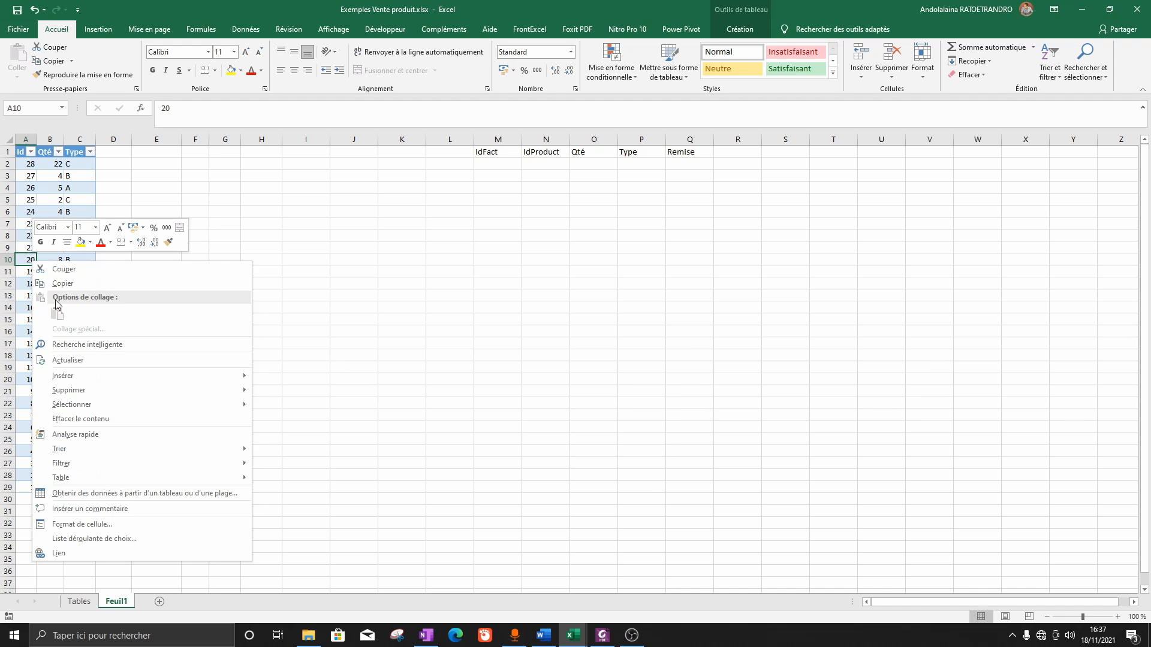
mouse_move(243, 478)
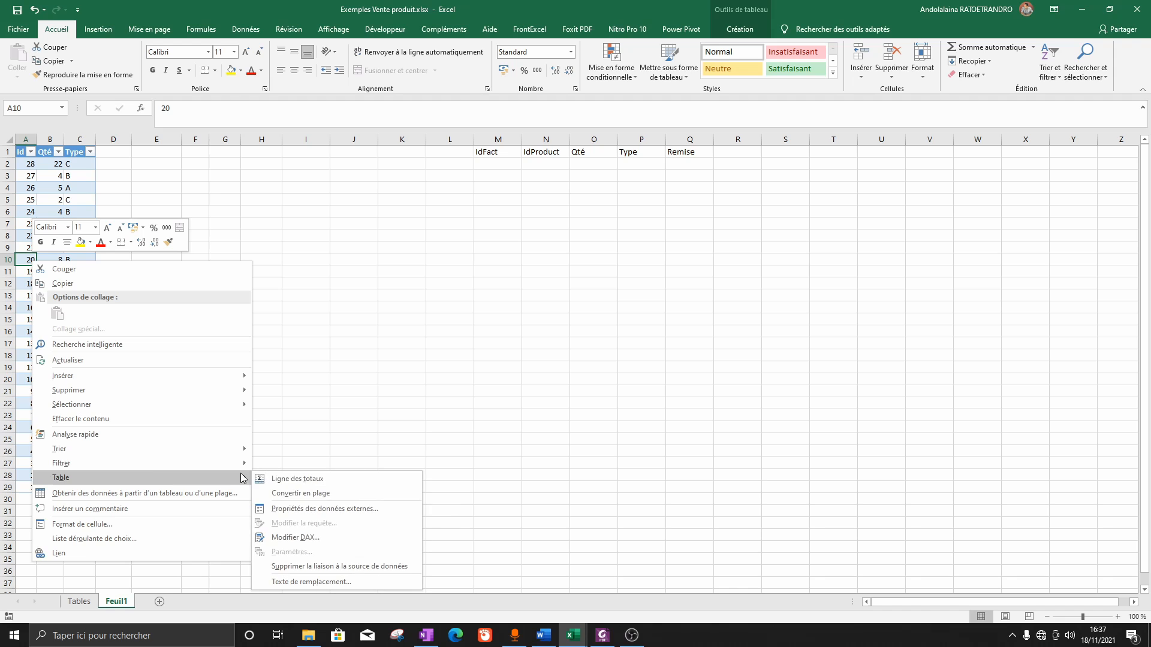
click(297, 537)
drag(618, 329, 446, 226)
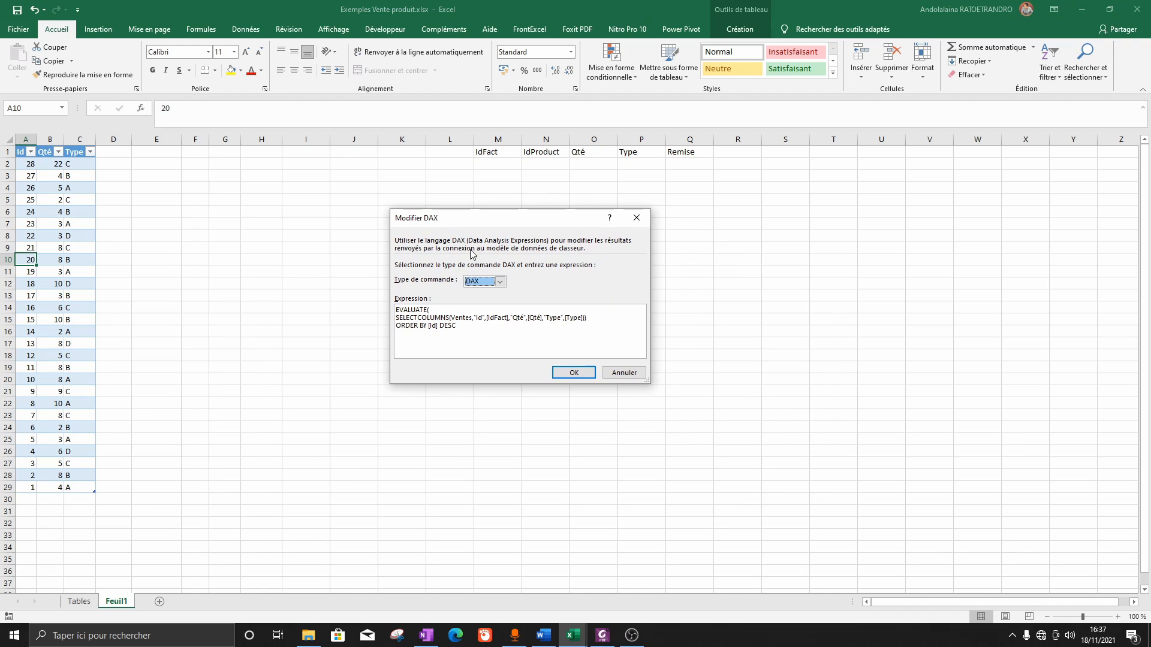
drag(650, 383, 731, 449)
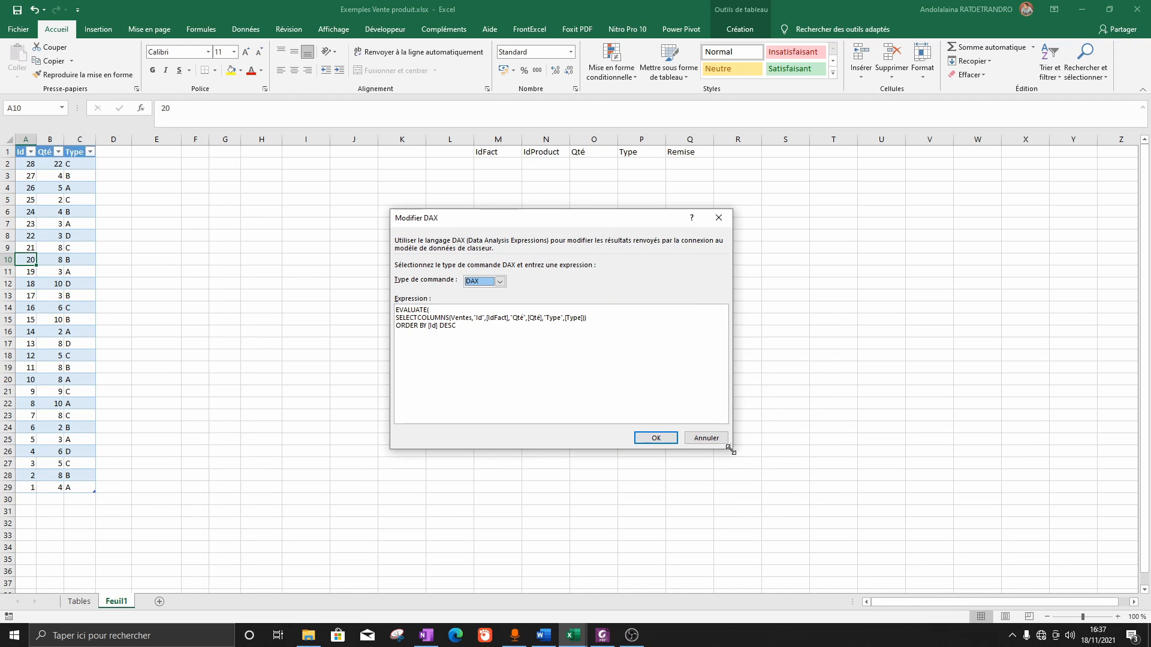
scroll(503, 354, up, 3)
click(503, 353)
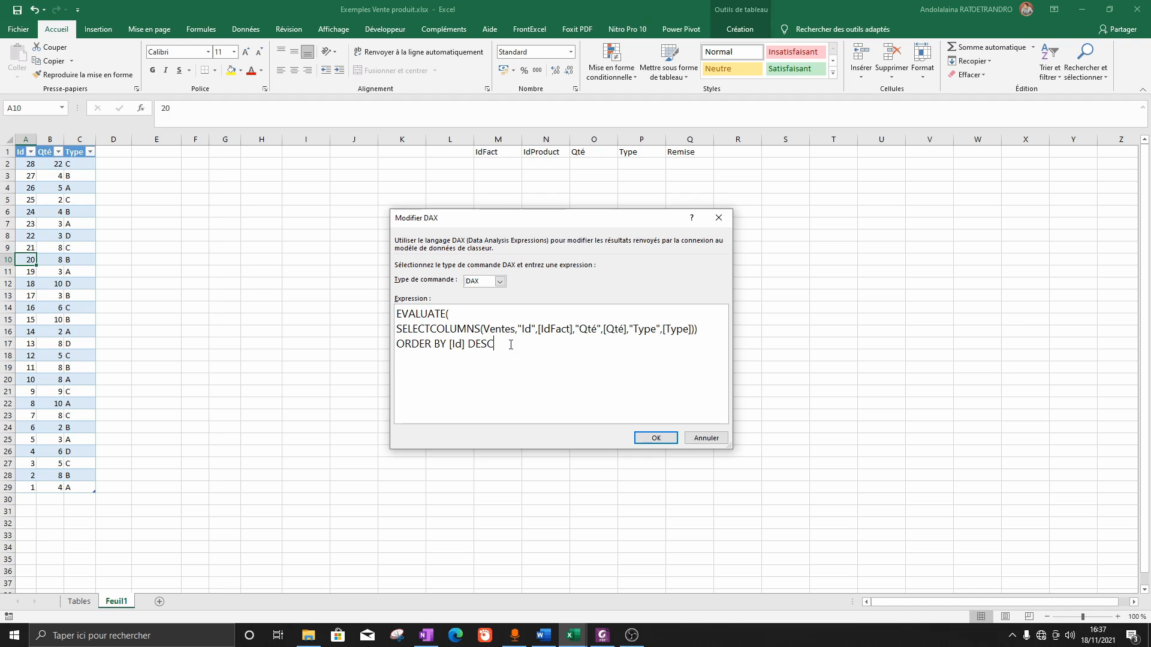
text(START AT)
- Check the START AT syntax in the Word notes, then try to run the query in Excel with the text value "28"
click(547, 640)
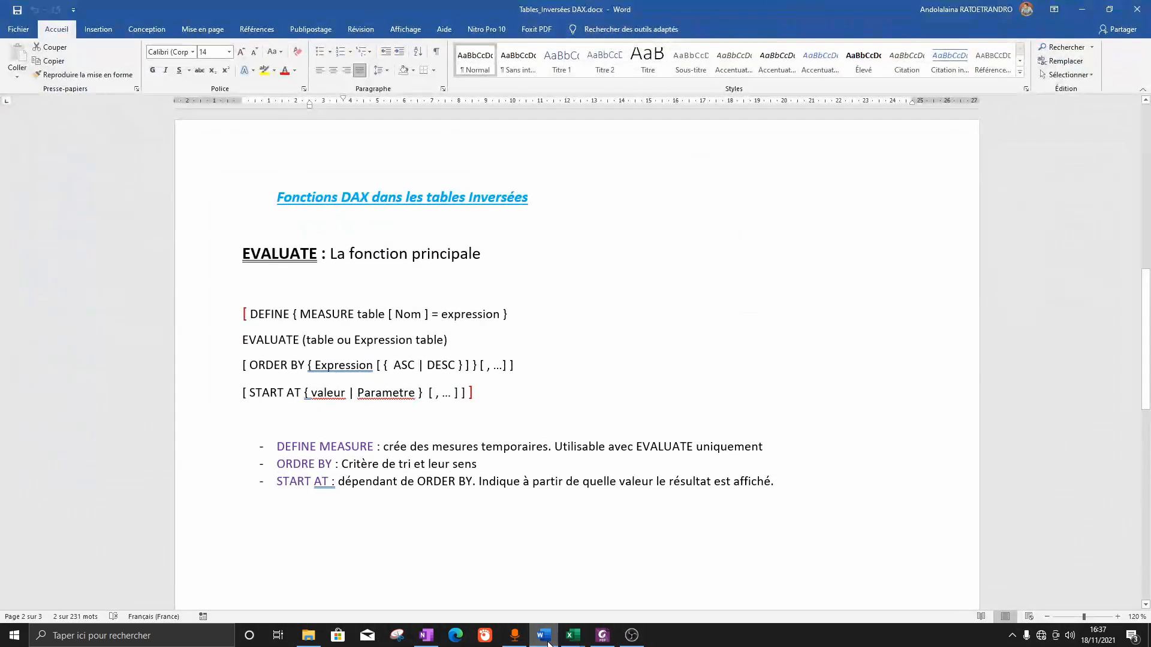
click(547, 639)
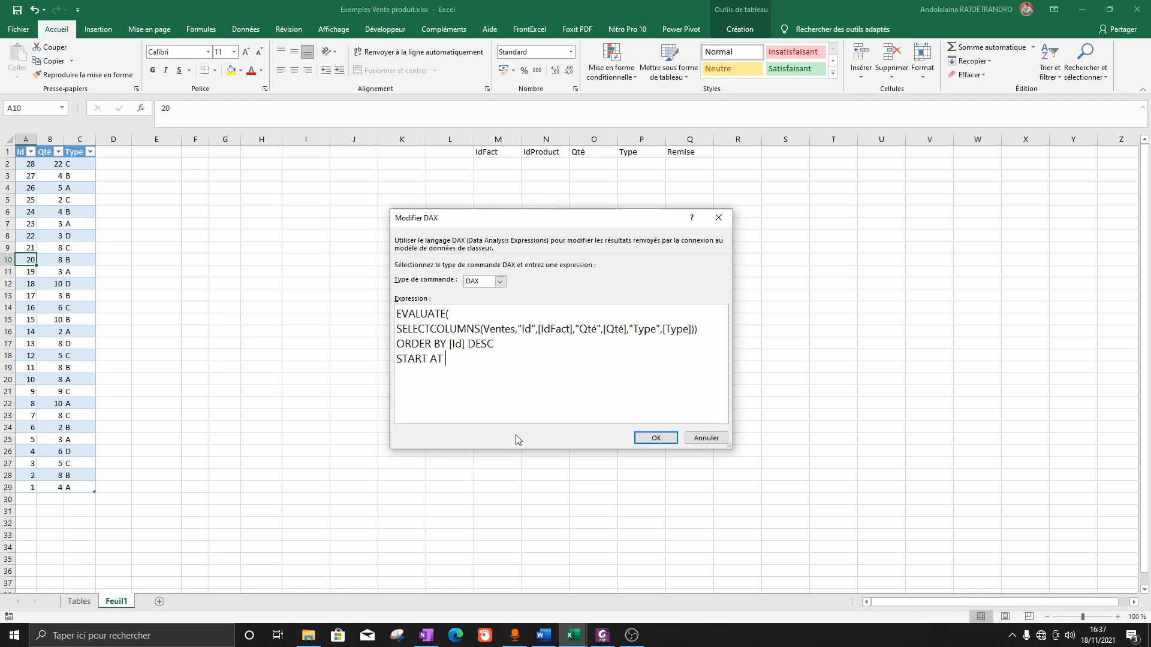
text("28")
click(656, 437)
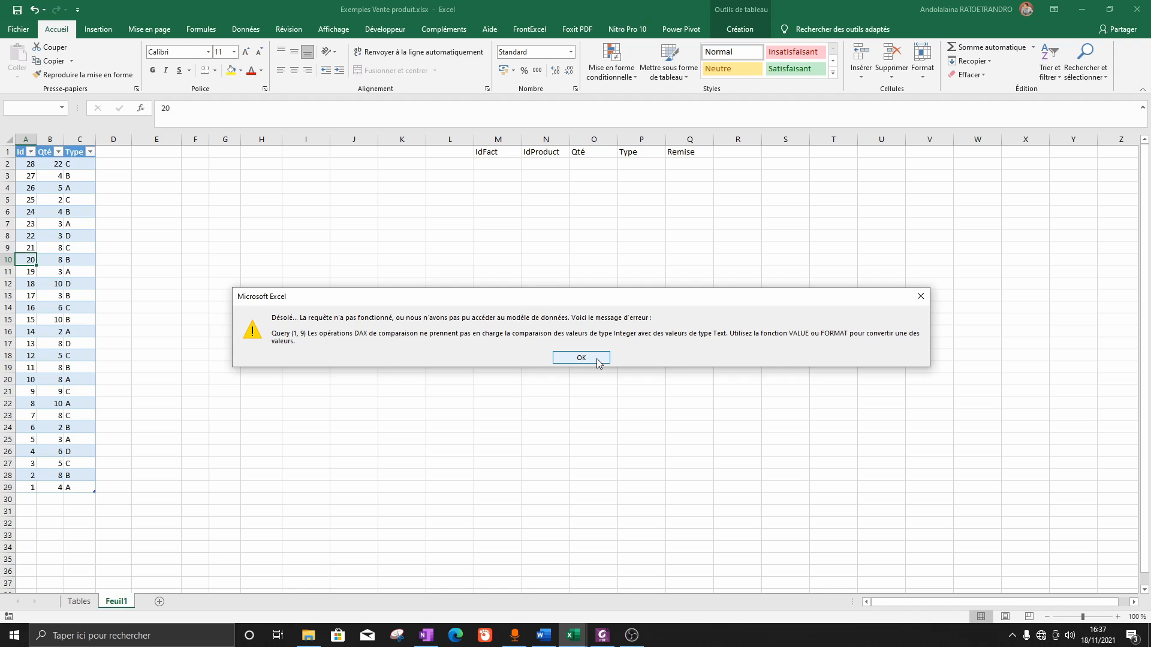
click(580, 358)
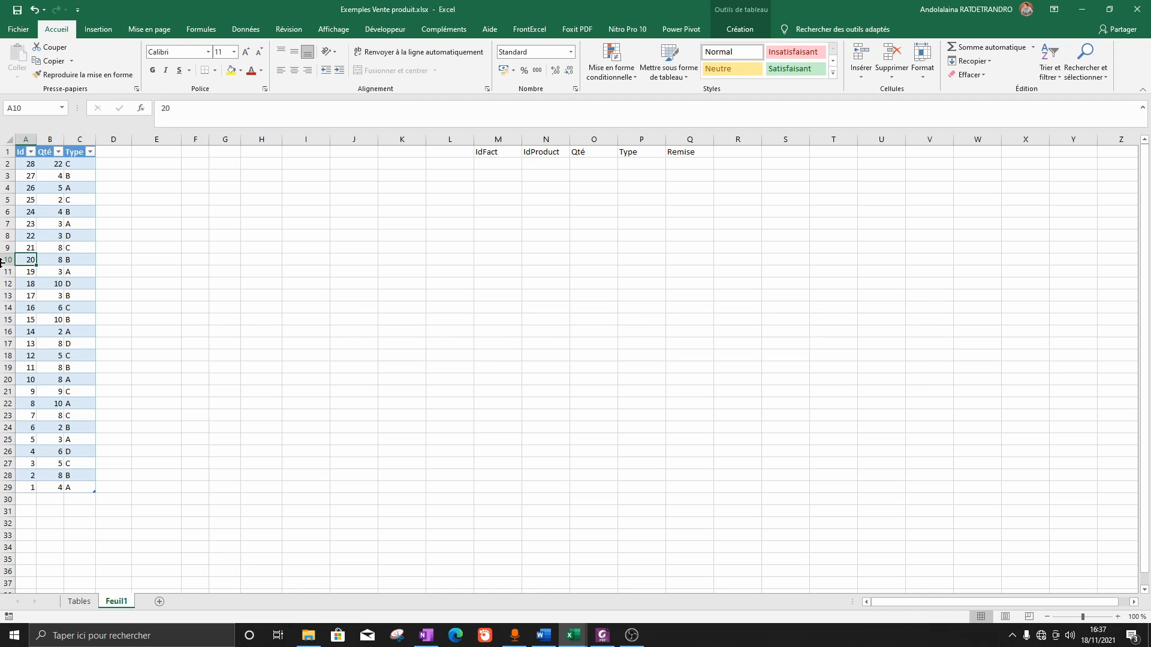
- Replace the quoted START AT value with the number 20 in the inverse table's DAX expression and apply the query
right_click(24, 263)
mouse_move(182, 483)
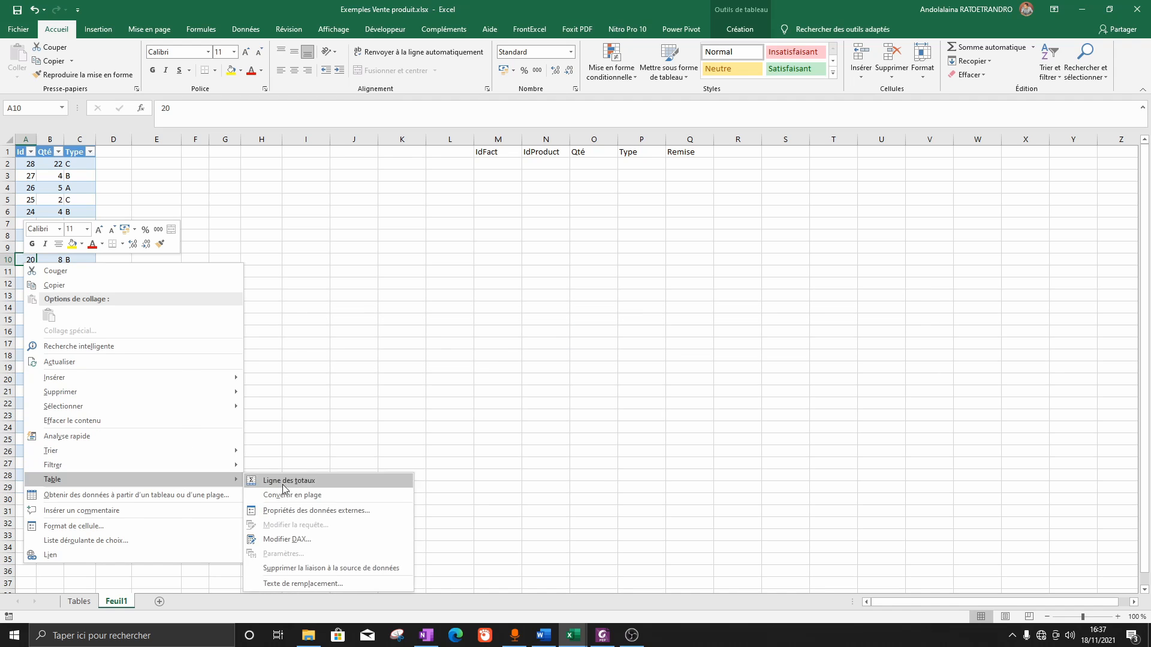
click(285, 542)
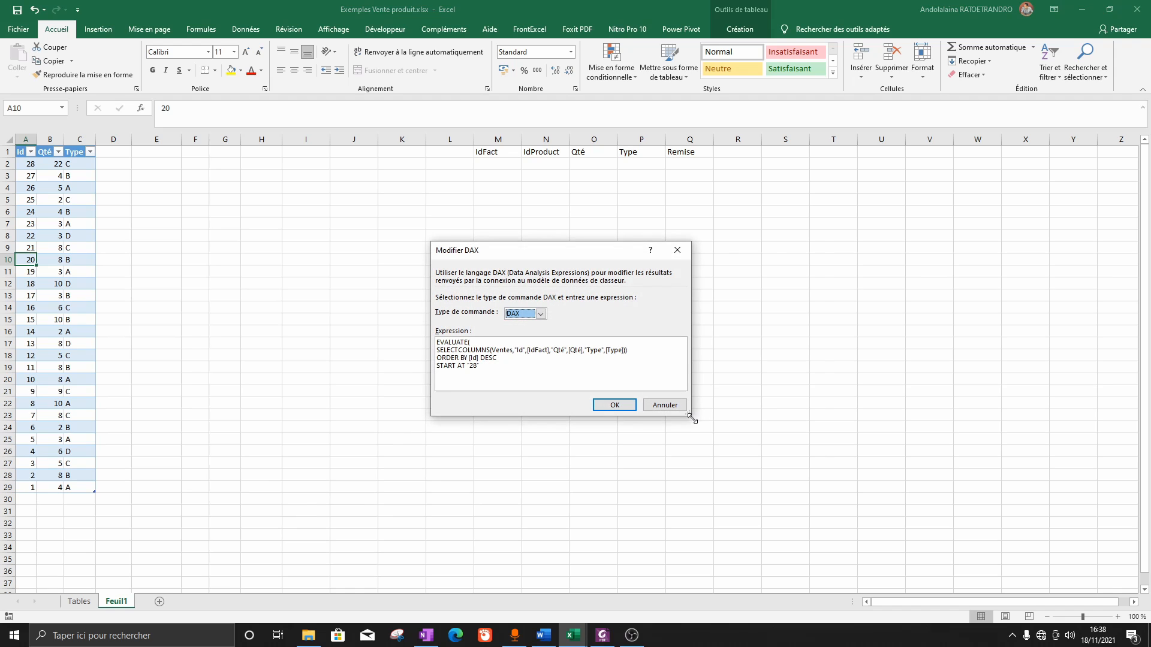
drag(688, 414, 816, 504)
click(554, 399)
ctrl+scroll(543, 401, up, 4)
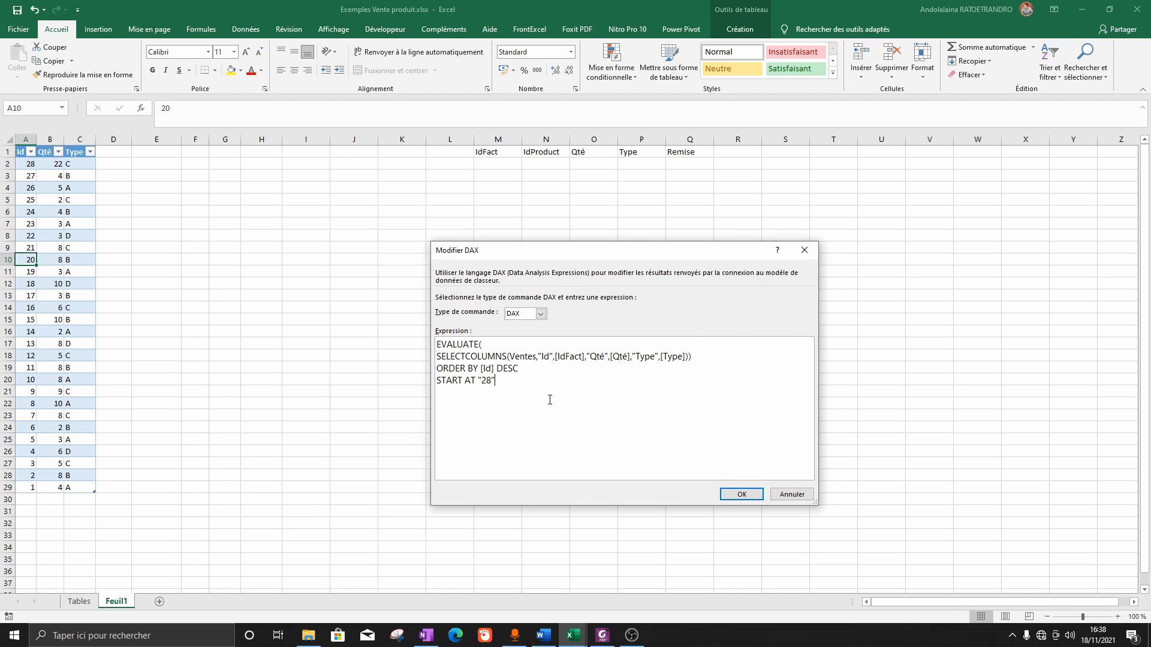
key(BackSpace)
key(BackSpace)
key(BackSpace)
key(BackSpace)
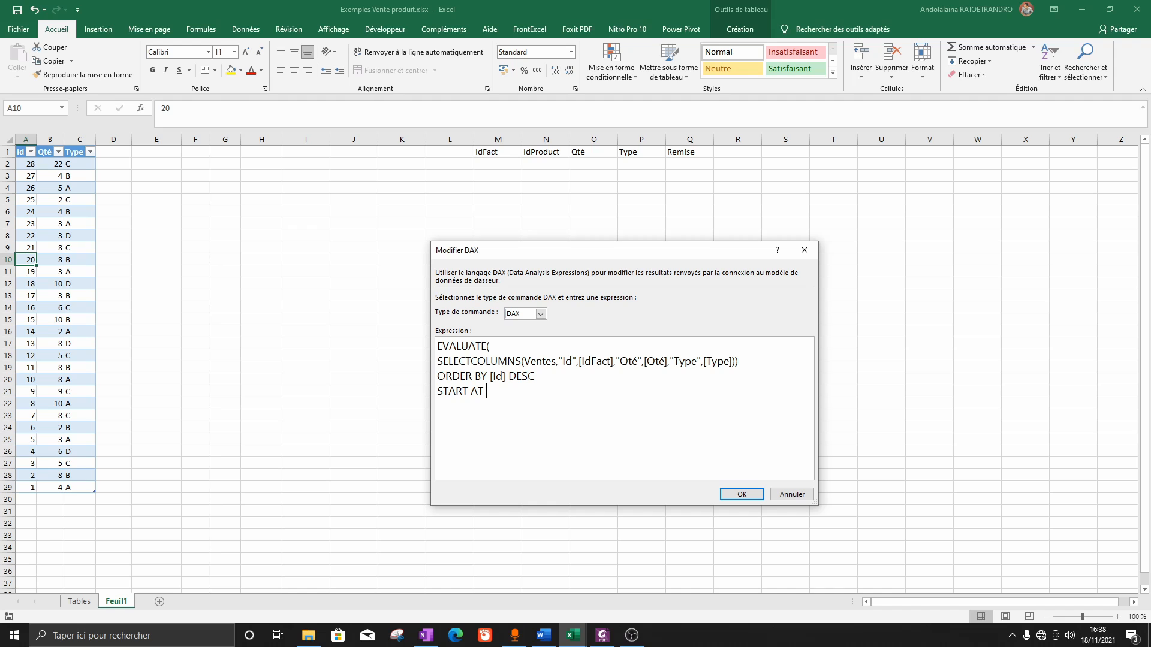
text(28)
key(BackSpace)
key(BackSpace)
text(20)
click(729, 495)
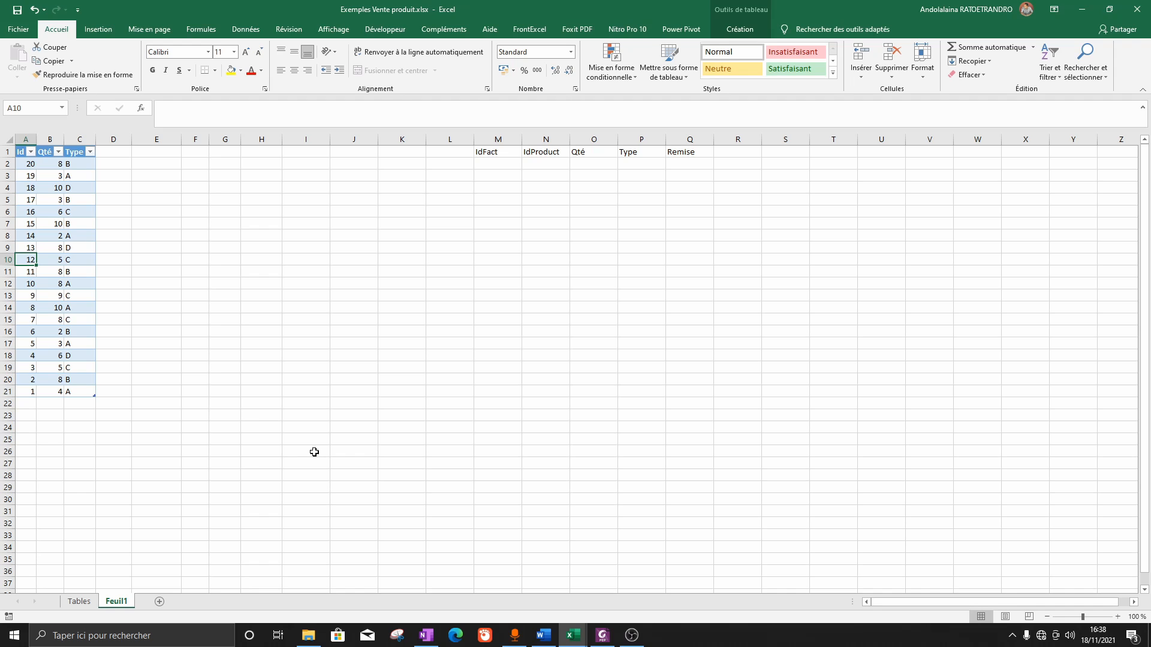
- Examine the Qté and IdProduct columns of the sales table and the PU and IDProduct columns of the products table on the Tables sheet
click(79, 601)
click(202, 344)
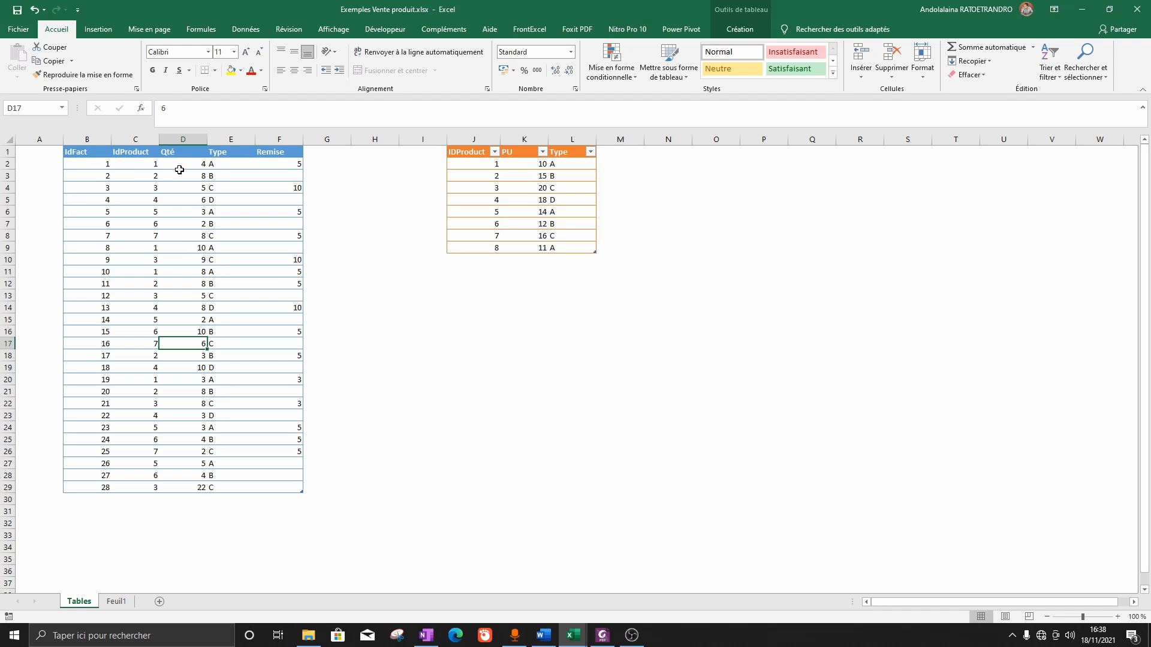
drag(180, 165, 170, 488)
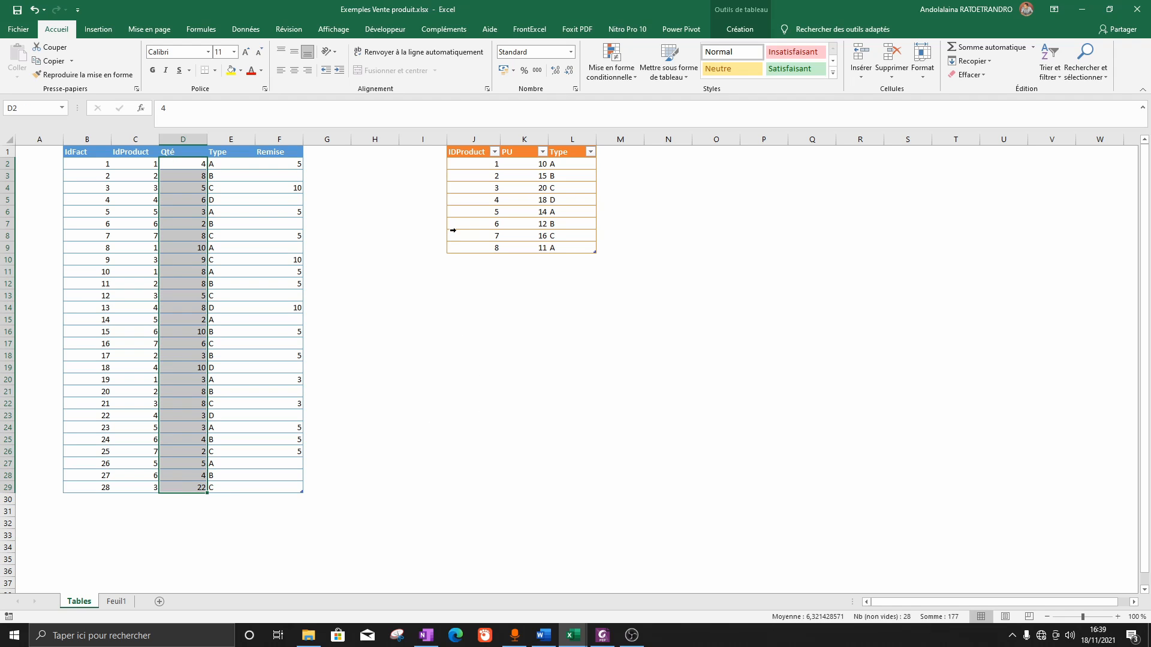
drag(528, 162, 526, 247)
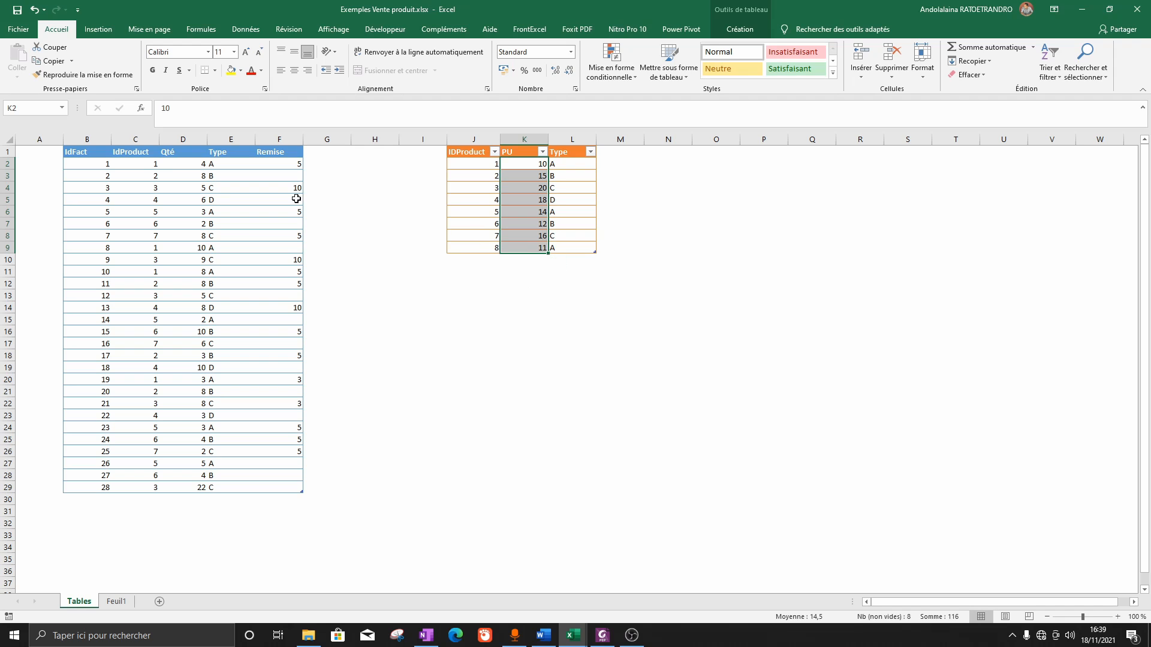
drag(141, 162, 143, 491)
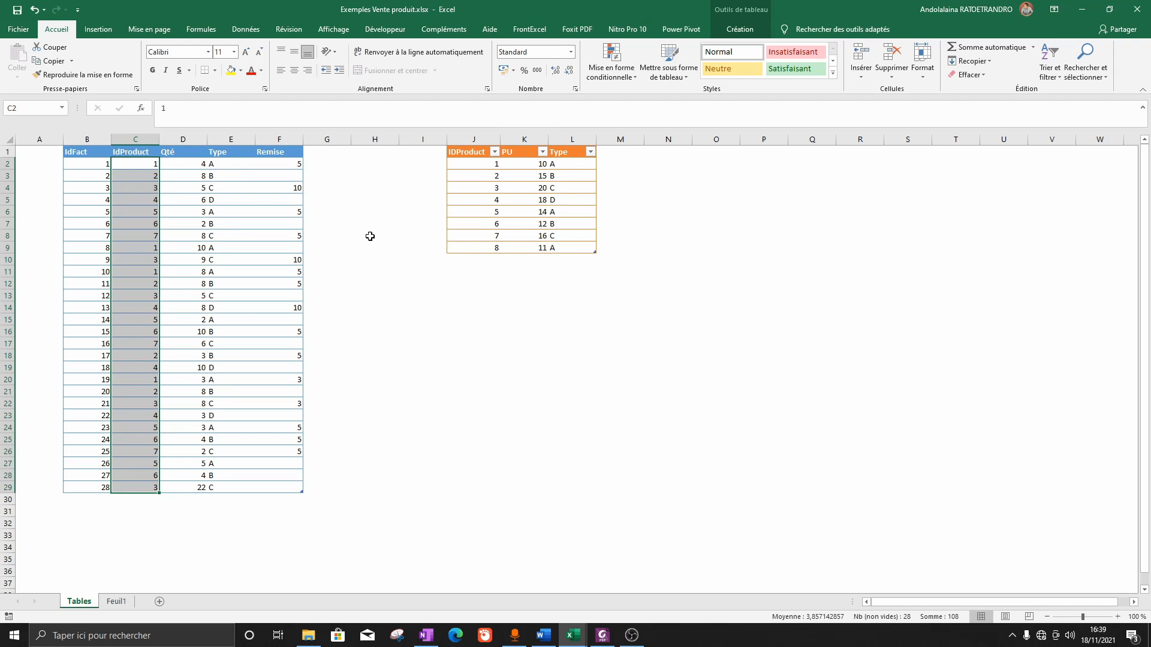
drag(479, 165, 476, 246)
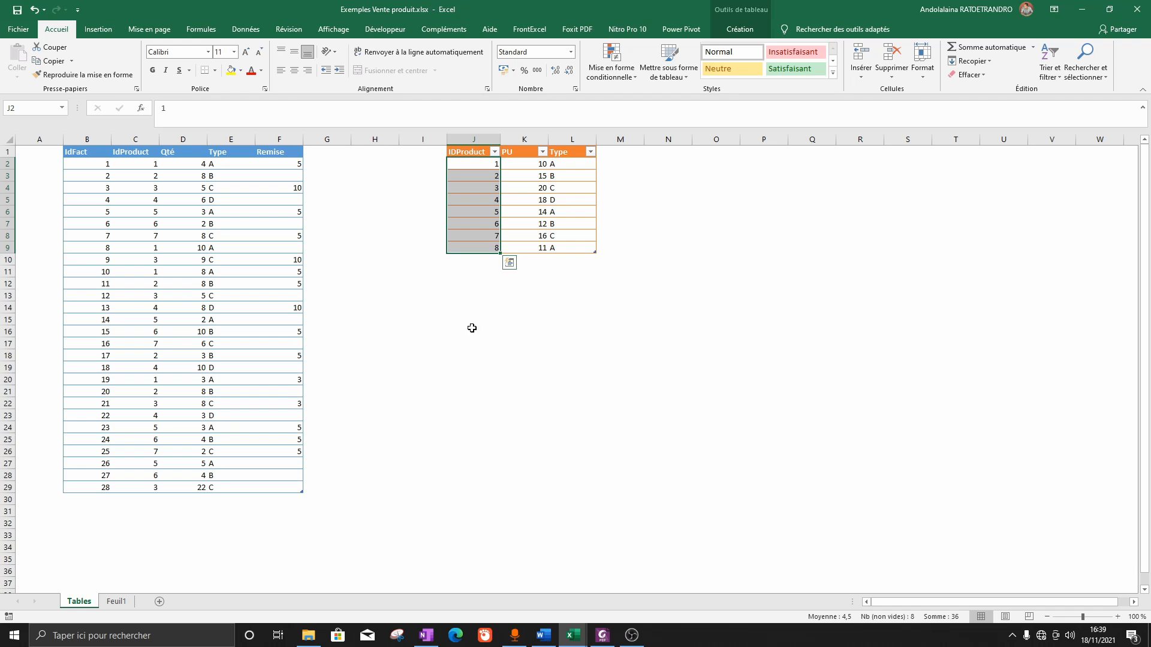
- In Power Pivot, relate ventes IdProduct to Produits IDProduct, move the Produits table away from ventes in the diagram, and close Power Pivot
click(574, 643)
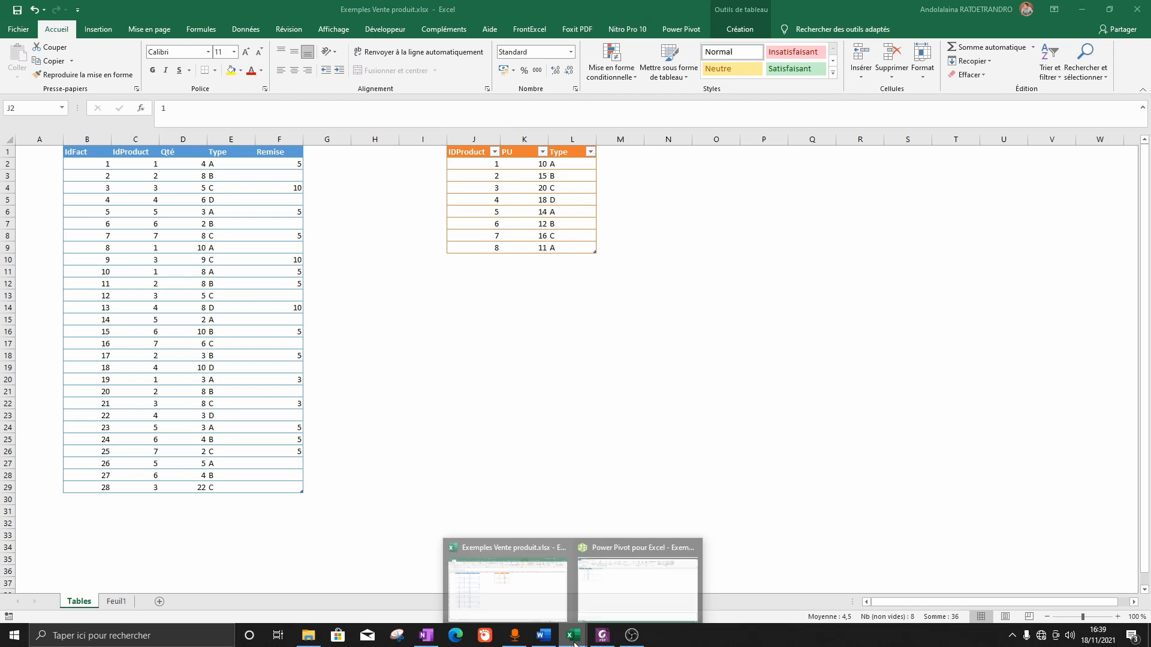
click(637, 584)
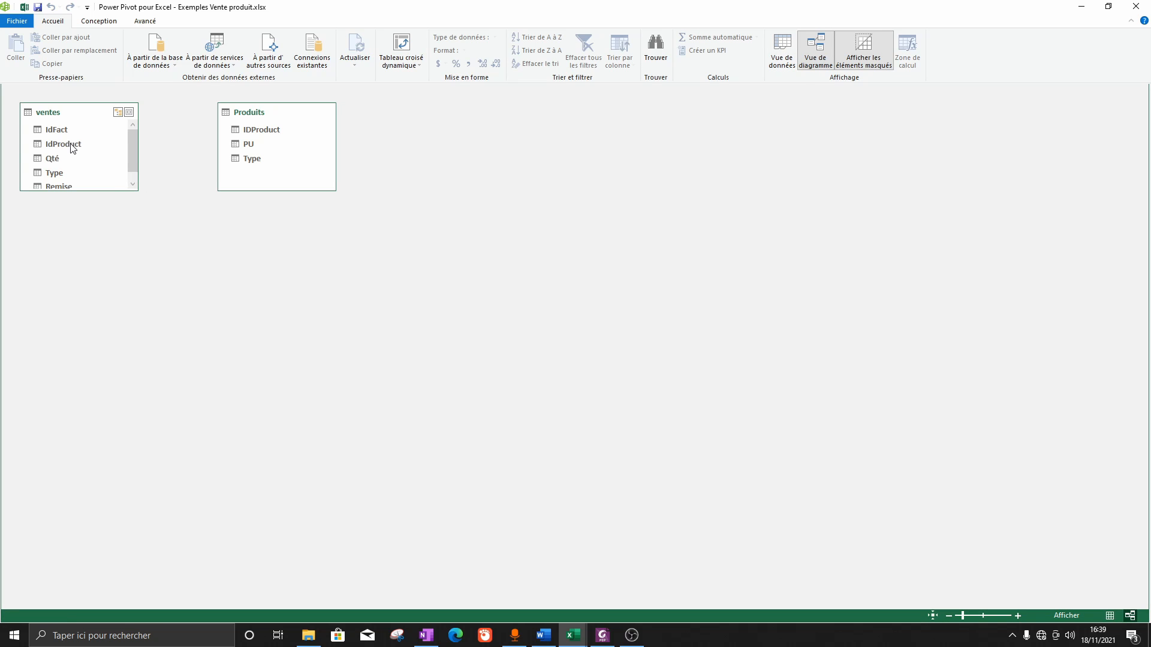
drag(70, 147, 249, 130)
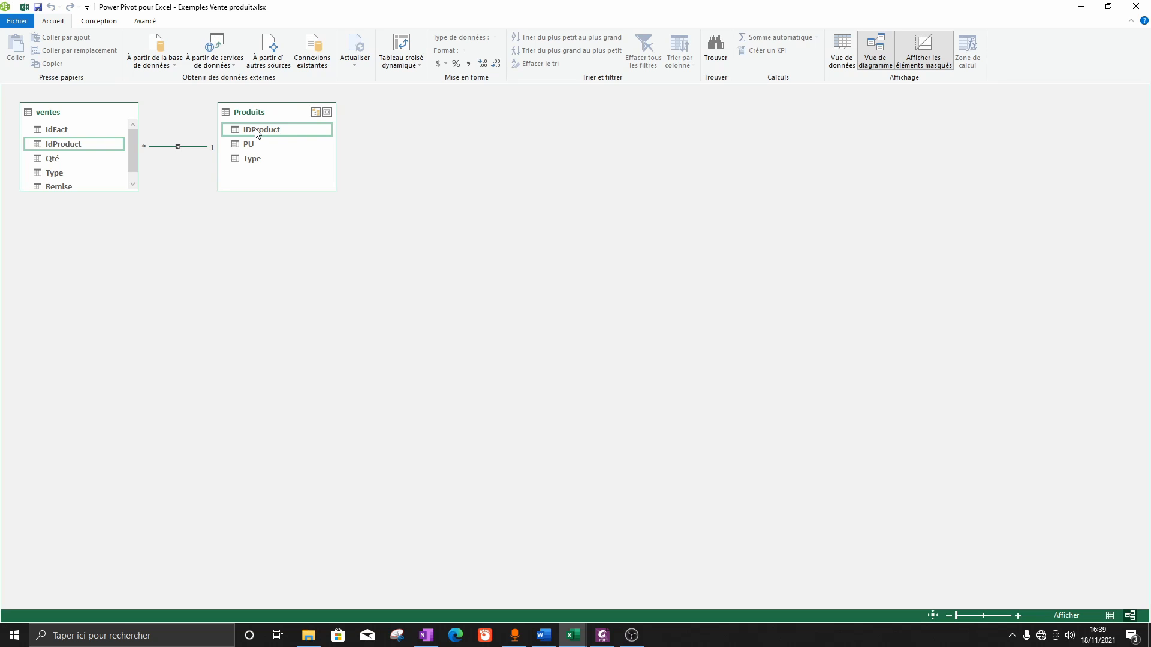
drag(267, 113, 301, 146)
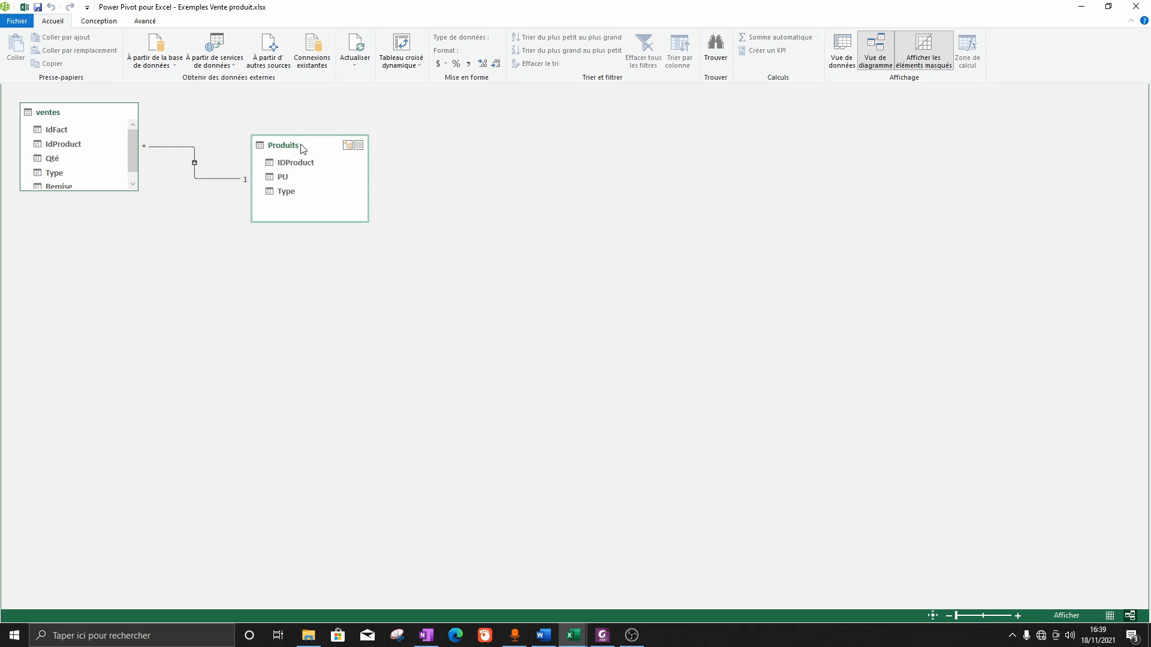
click(1135, 7)
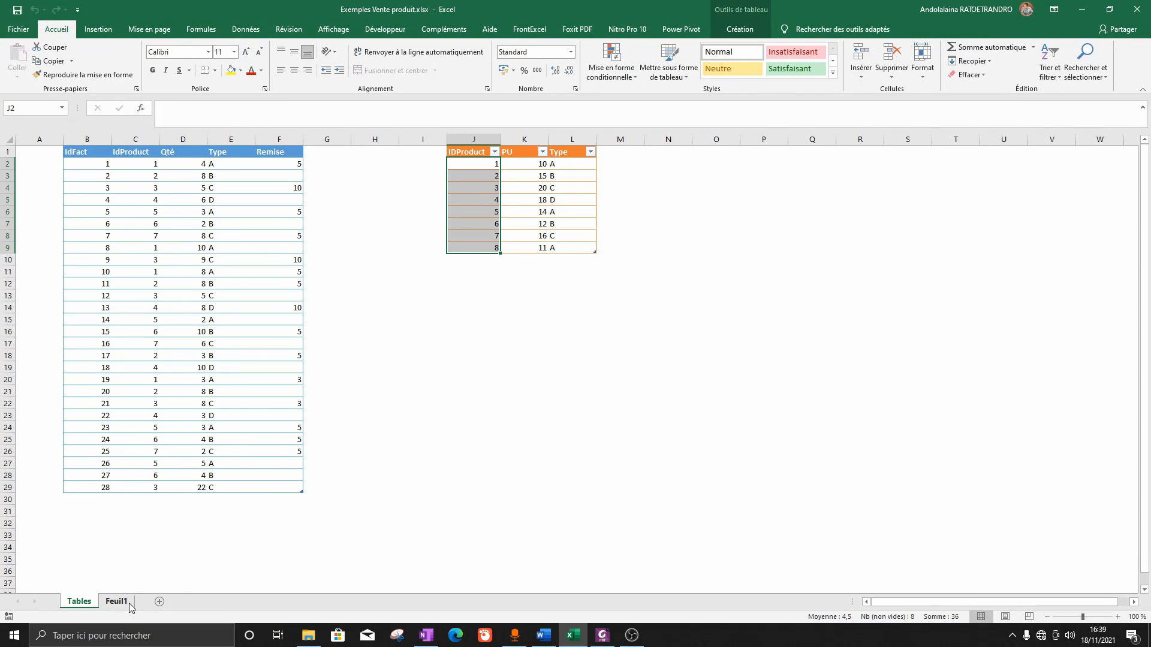
- Review the inverse table on Feuil1 against the sales table on the Tables sheet, looking at the first Id and IdProduct values
click(128, 603)
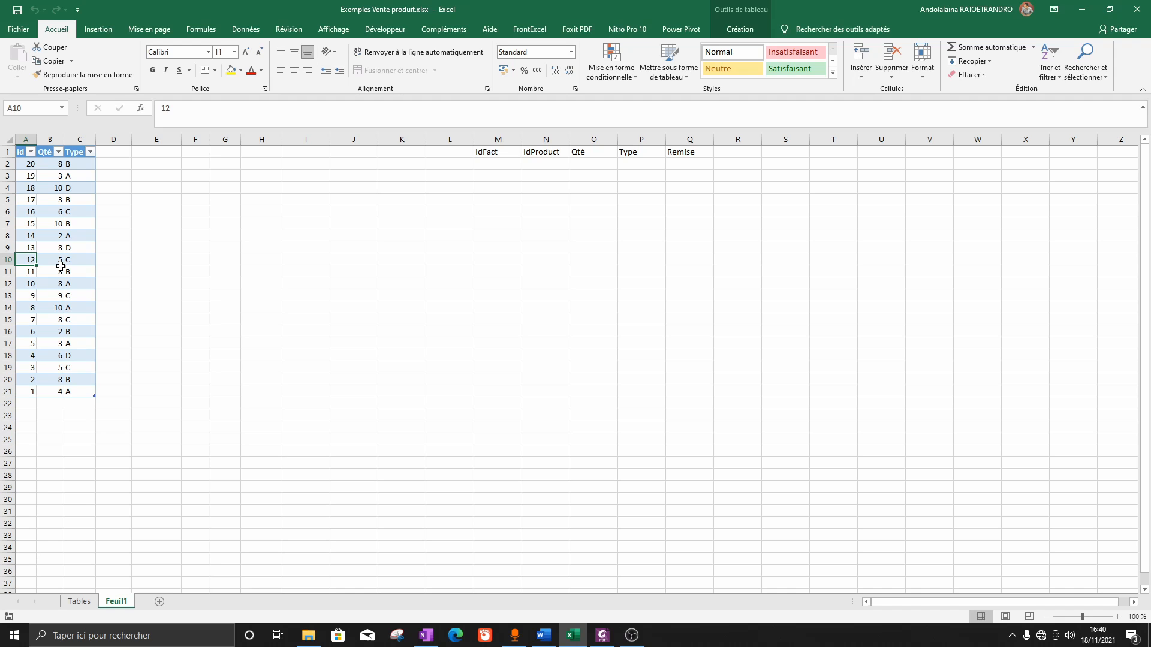
click(30, 164)
click(88, 602)
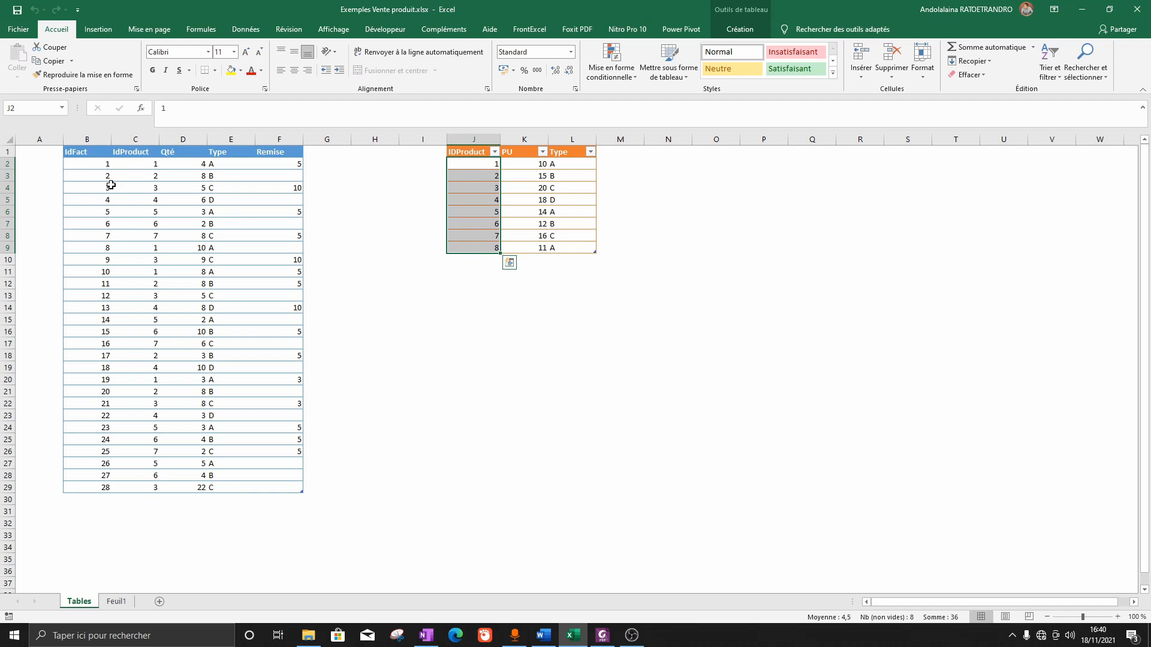
click(146, 165)
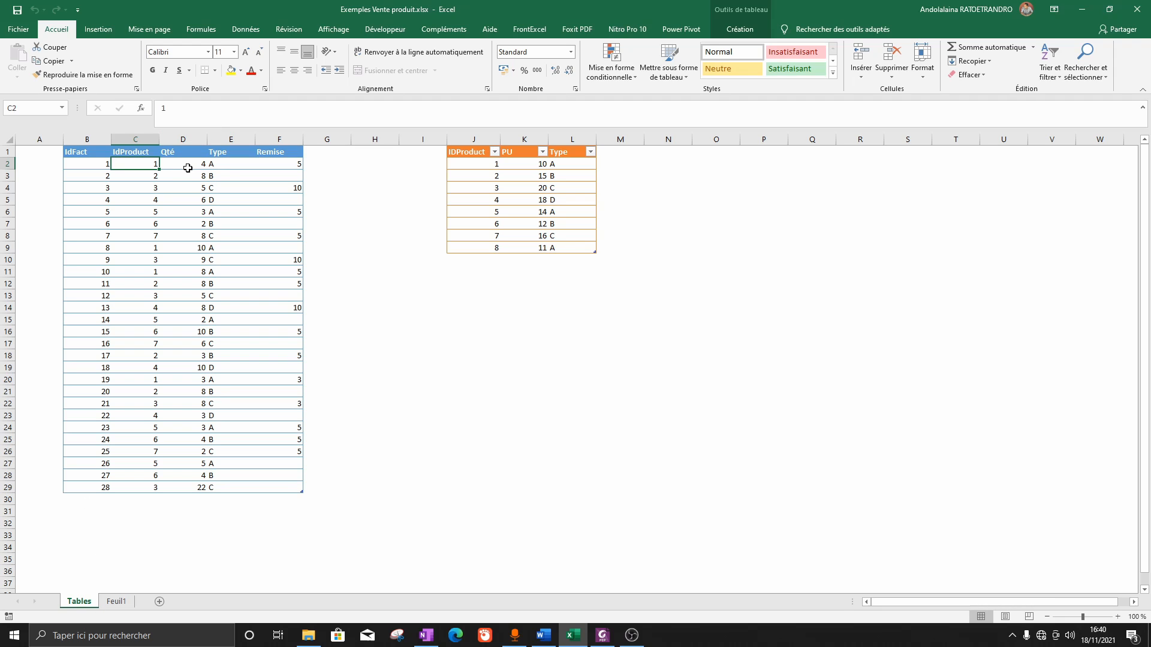
- Insert the column "Id Produit",[IdProdut] after [IdFact] in the Feuil1 inverse table's SELECTCOLUMNS expression and apply the query
click(188, 169)
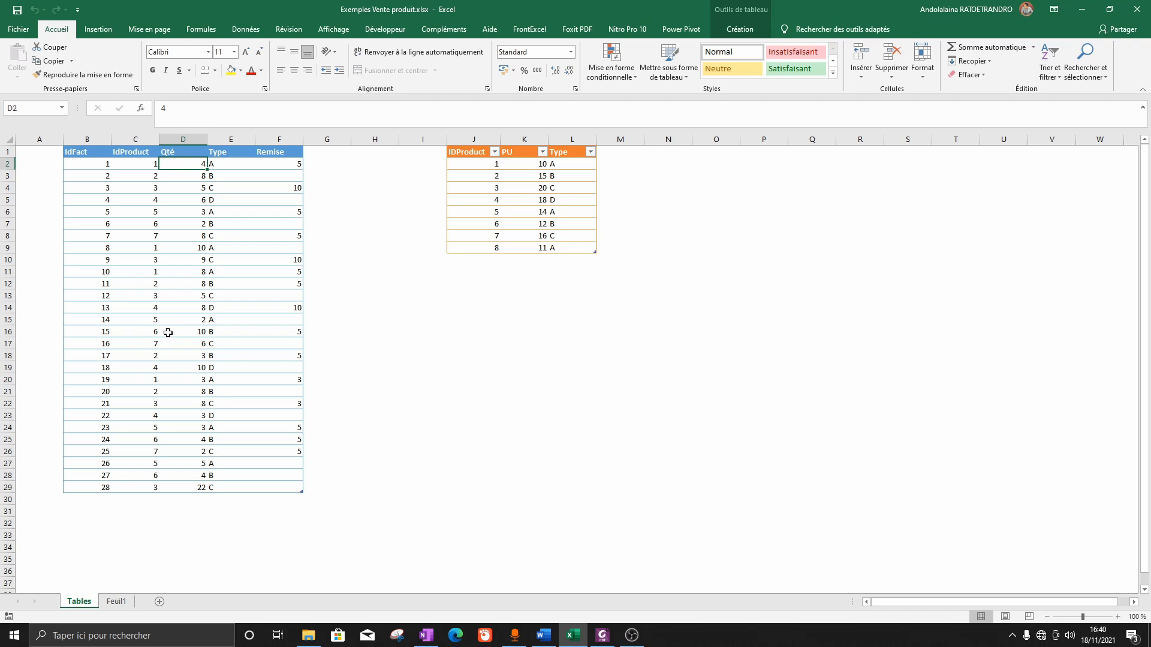
click(124, 607)
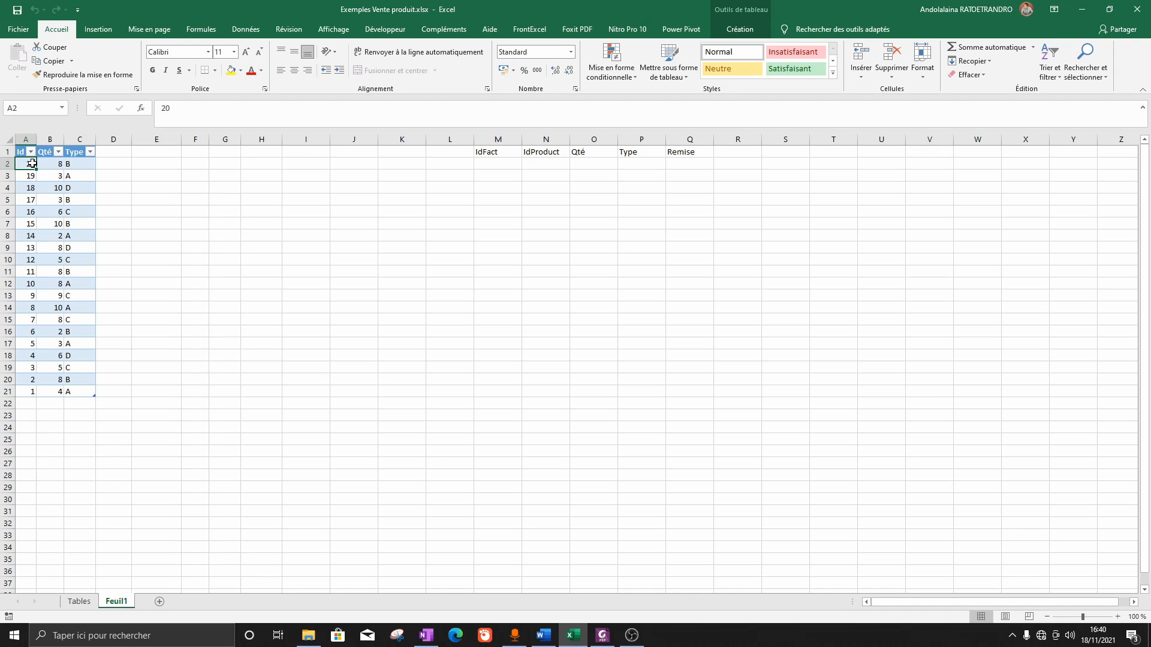
right_click(33, 163)
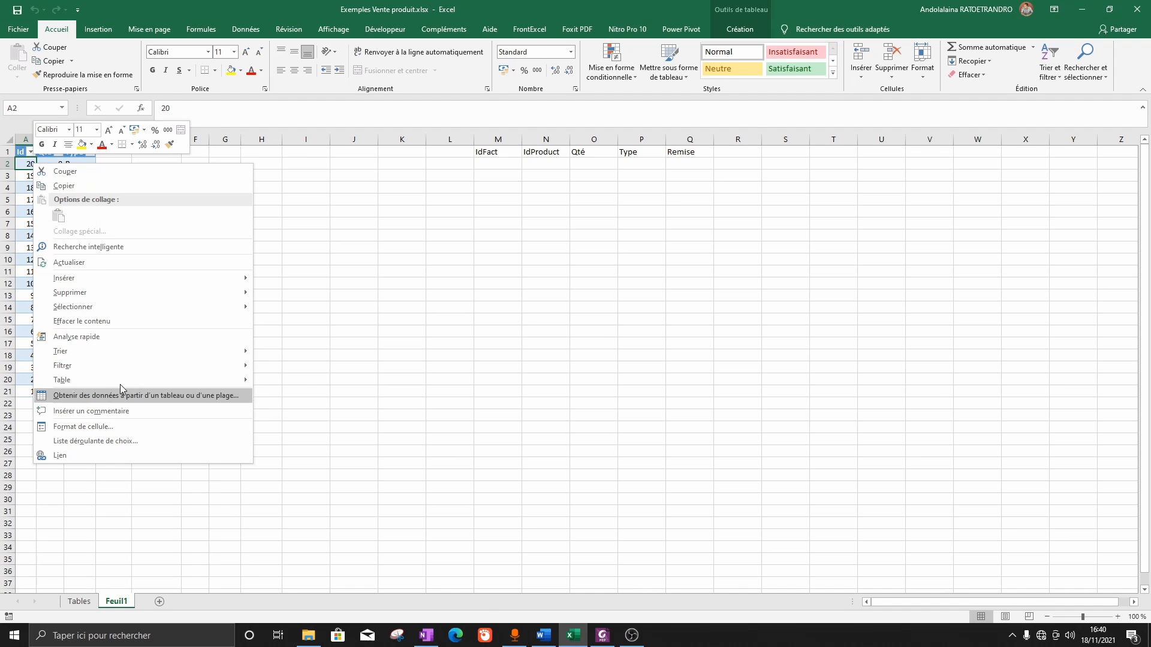
mouse_move(144, 384)
click(297, 439)
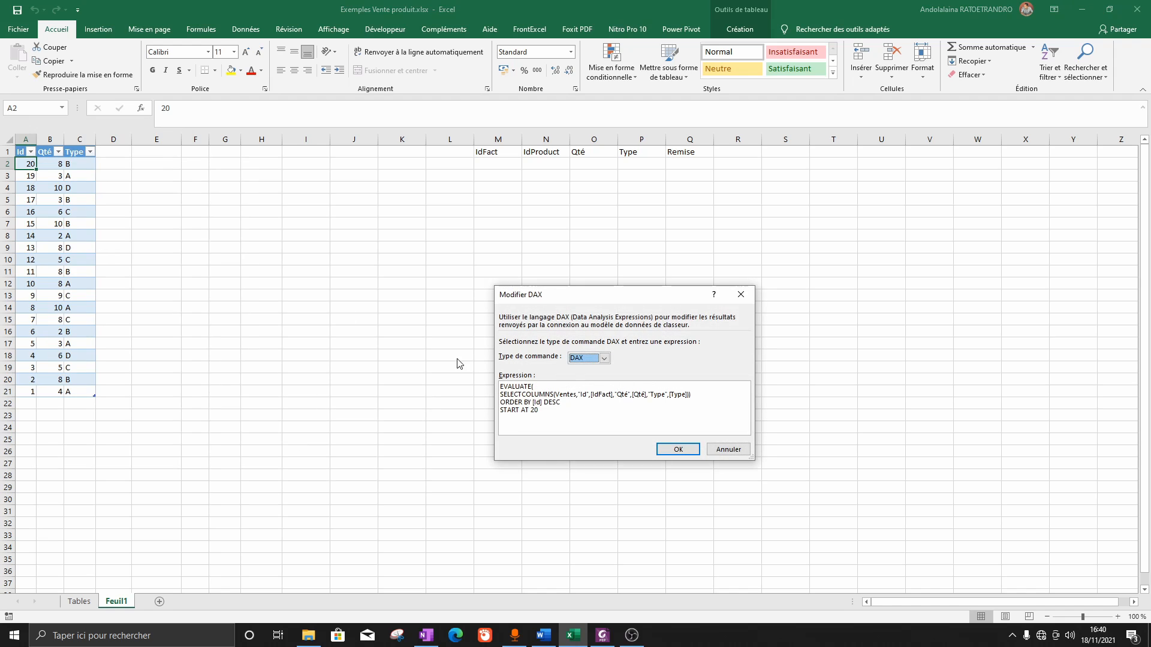
drag(562, 296, 402, 183)
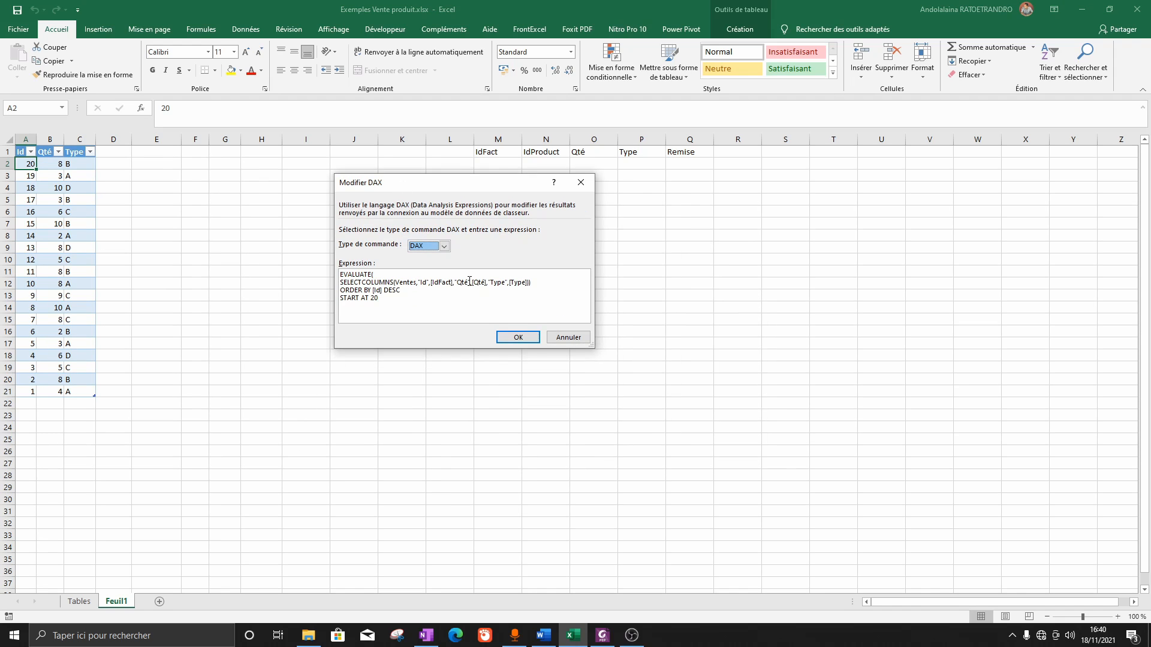
drag(594, 345, 695, 409)
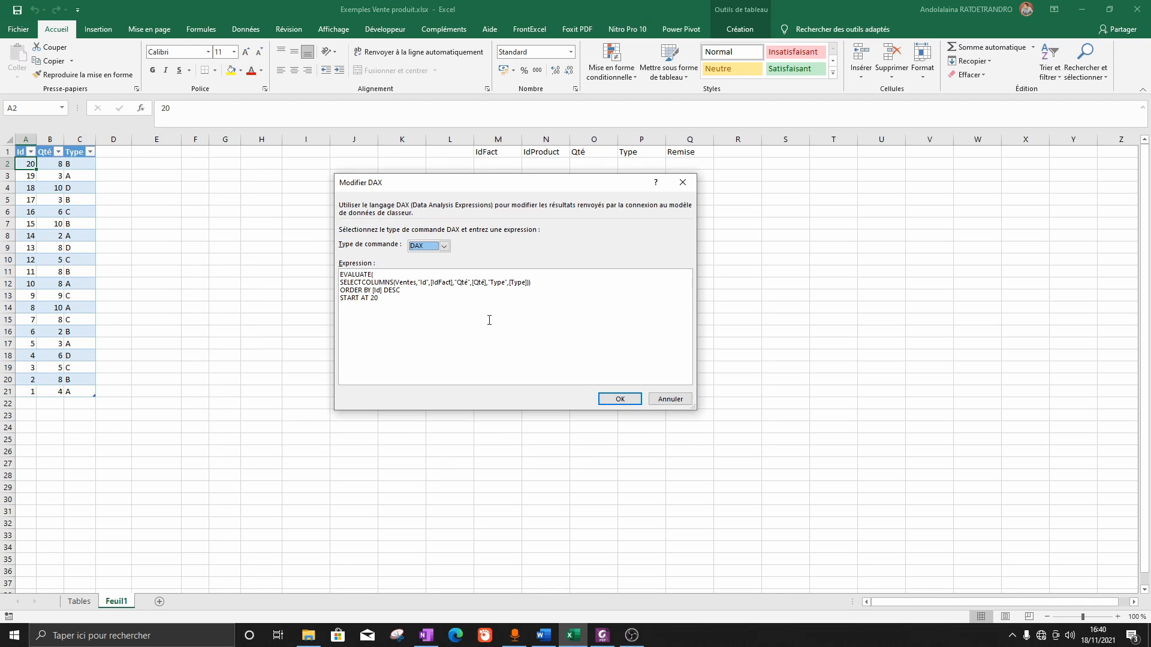
click(453, 287)
scroll(443, 317, up, 3)
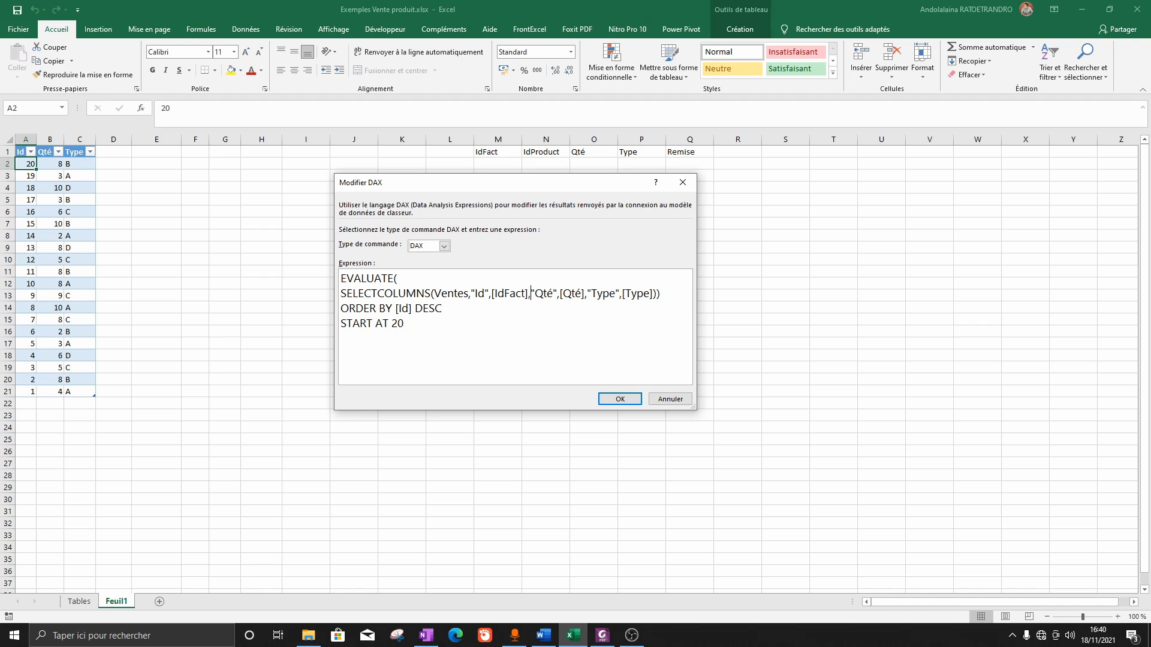
text("Id Prod)
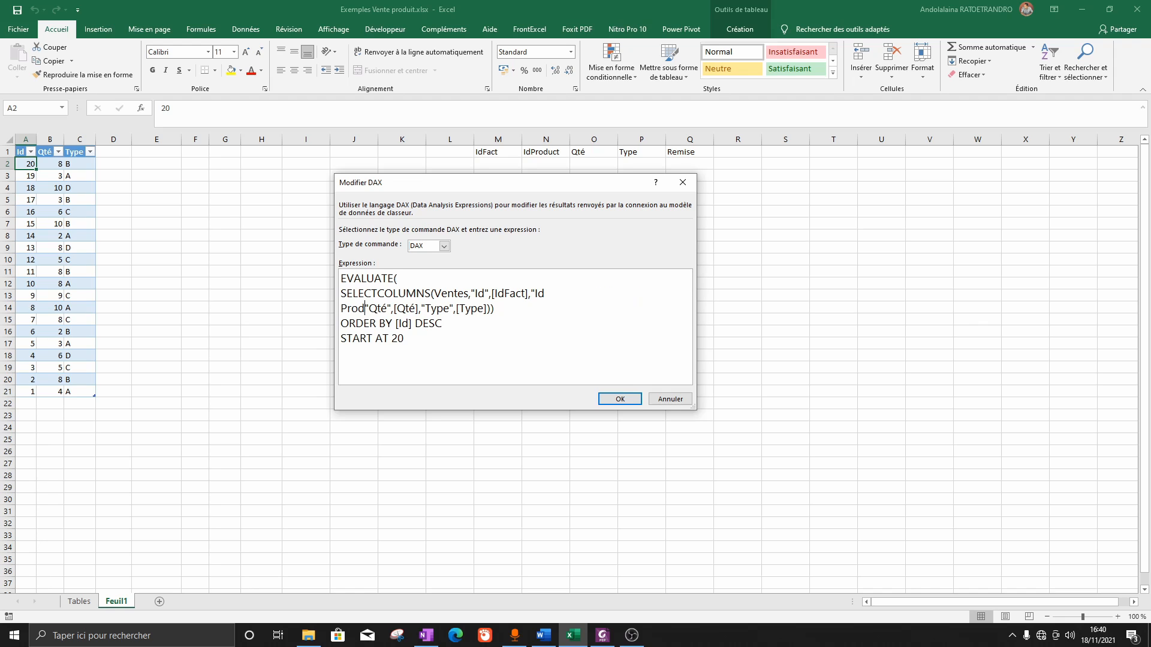
text(ui)
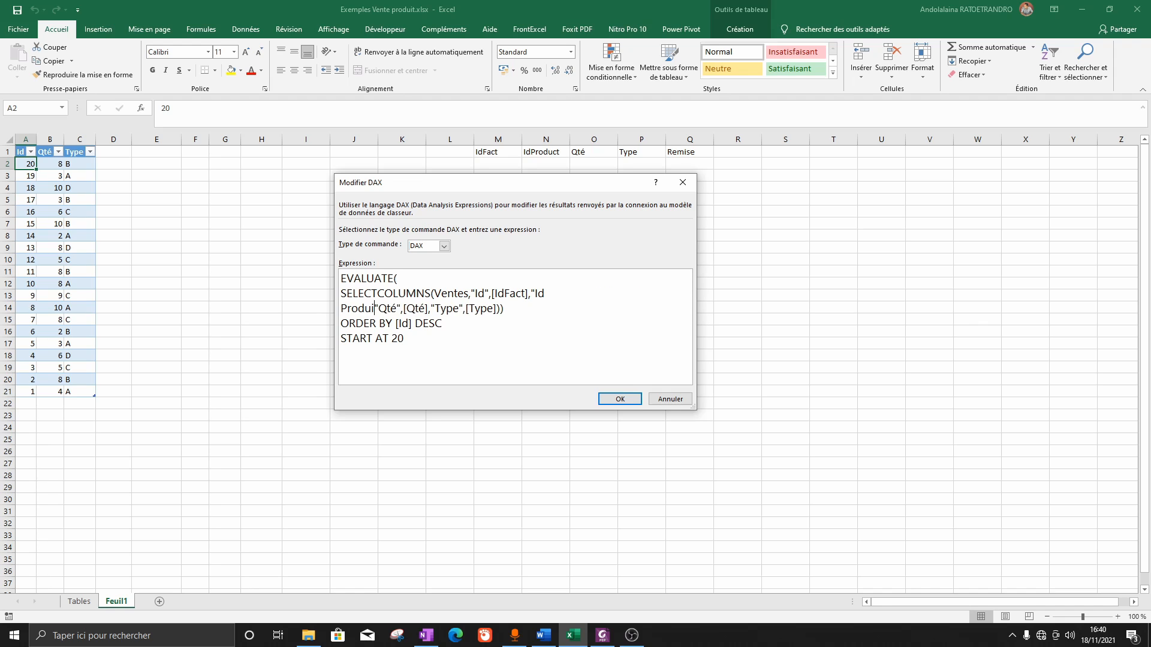
text(t)
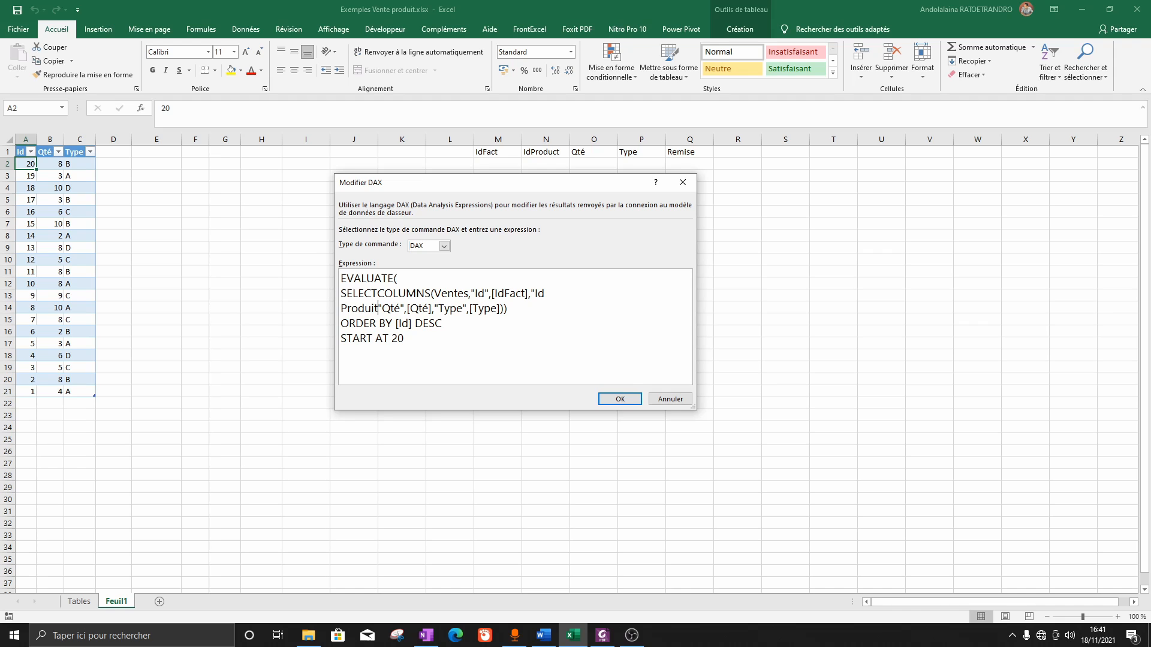
text(",[I)
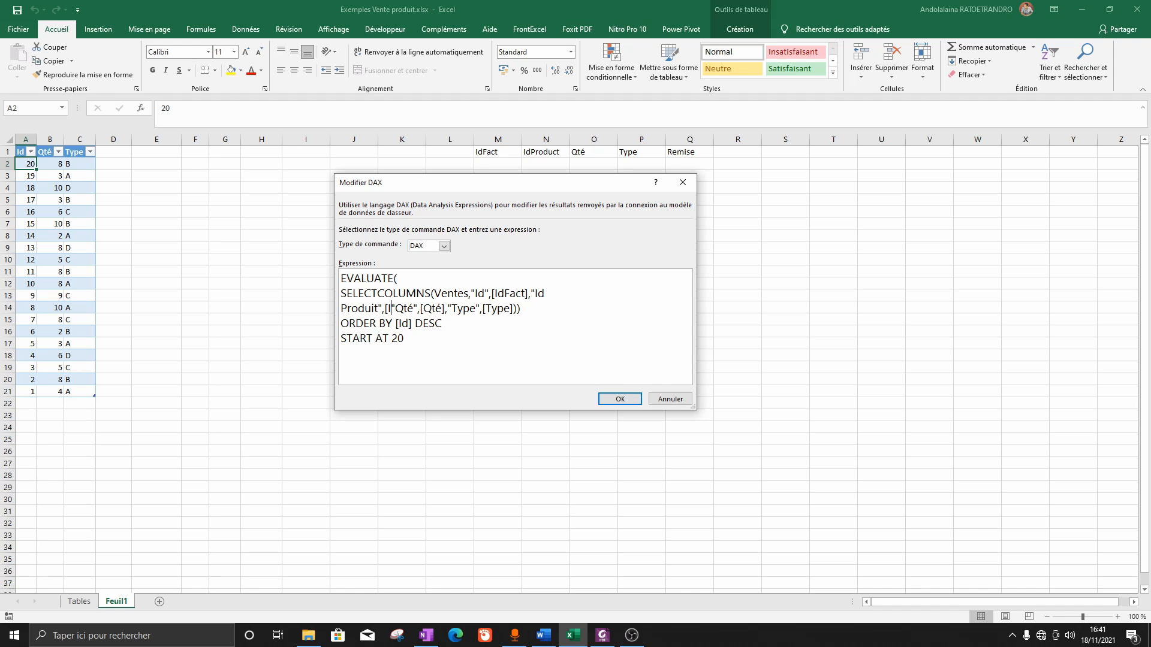
text(dP)
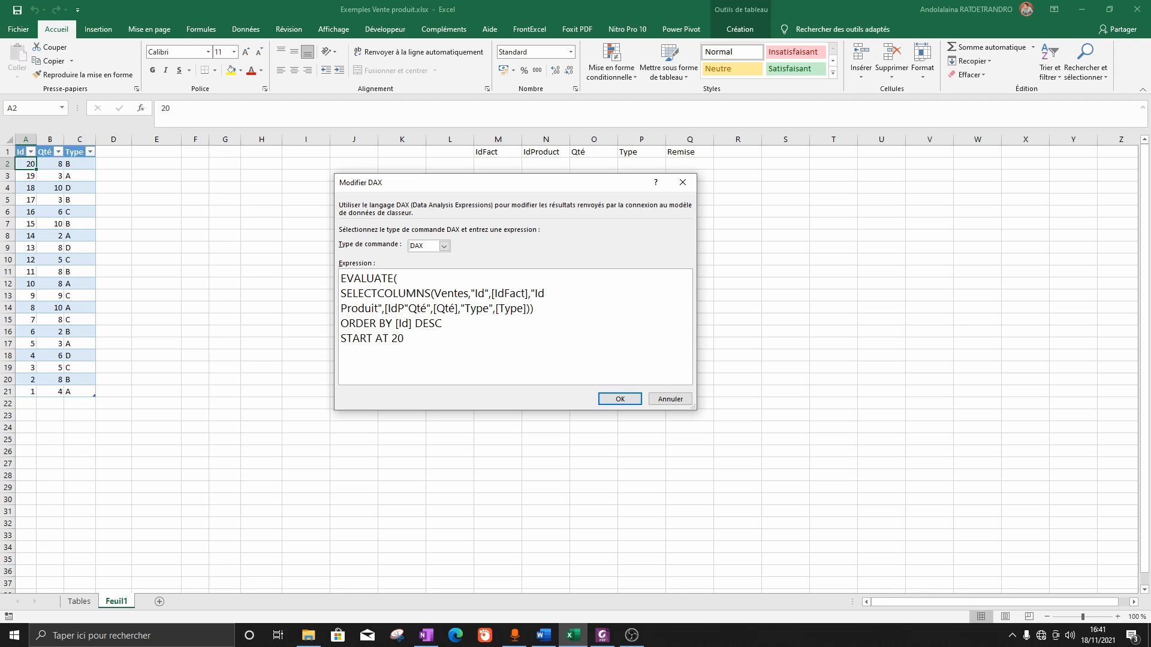
text(roduc)
key(BackSpace)
text(t)
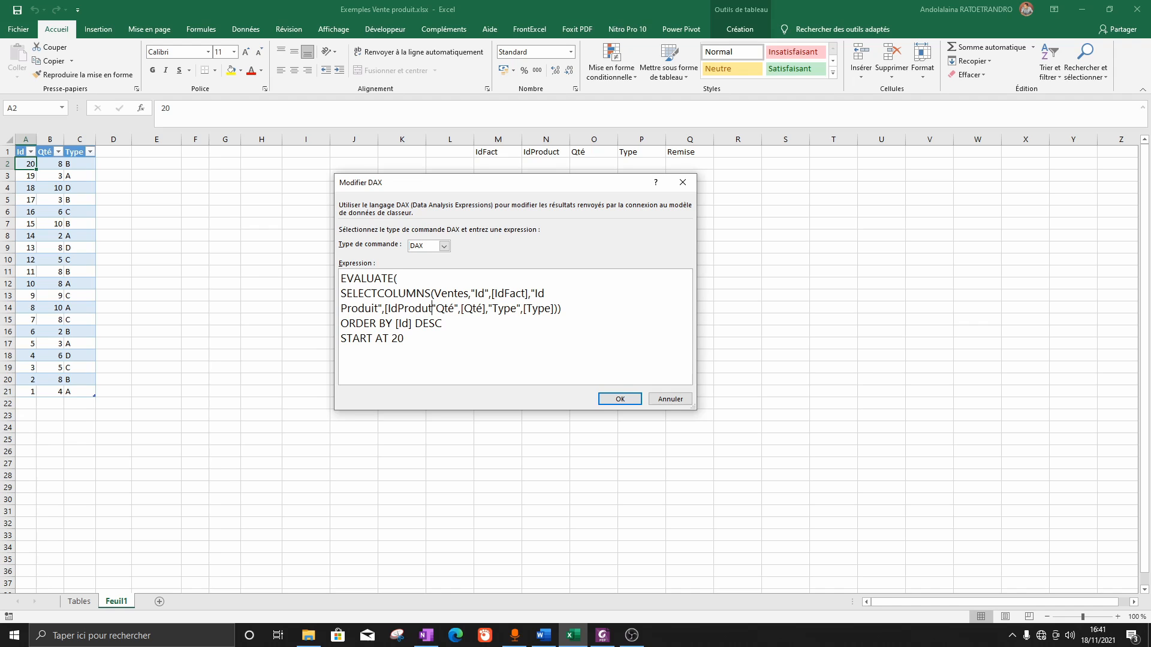
text(],)
click(620, 399)
click(560, 354)
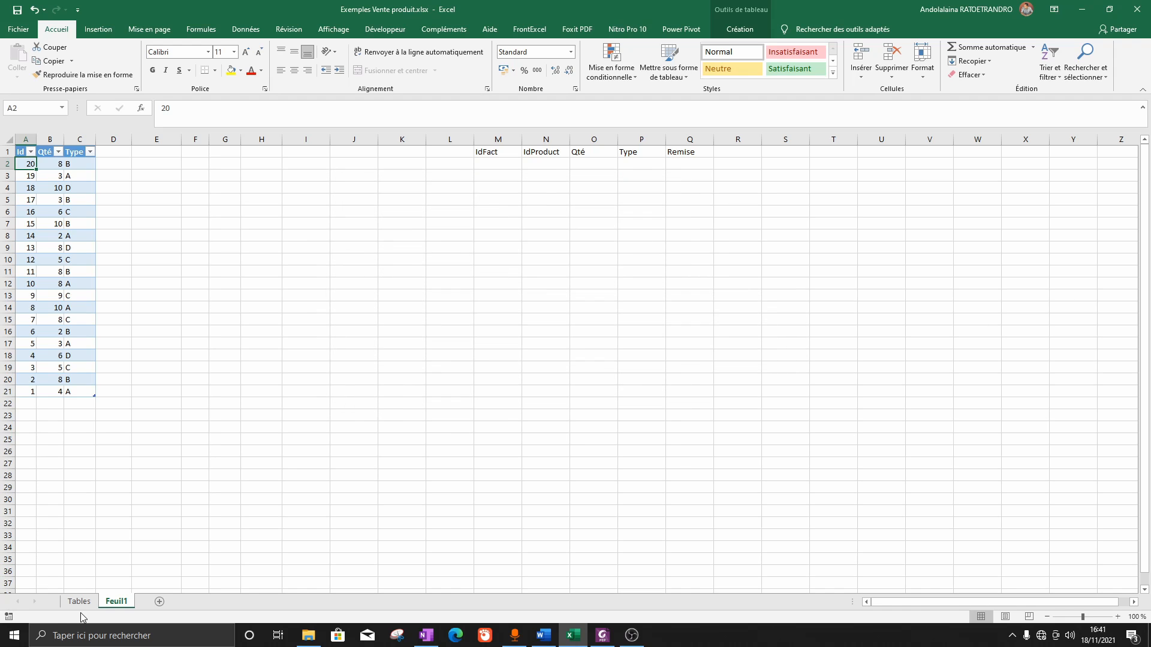
- Correct the Id Produit column reference to [IdProduct] in the inverse table's DAX expression and apply the query
click(78, 601)
click(116, 601)
right_click(43, 208)
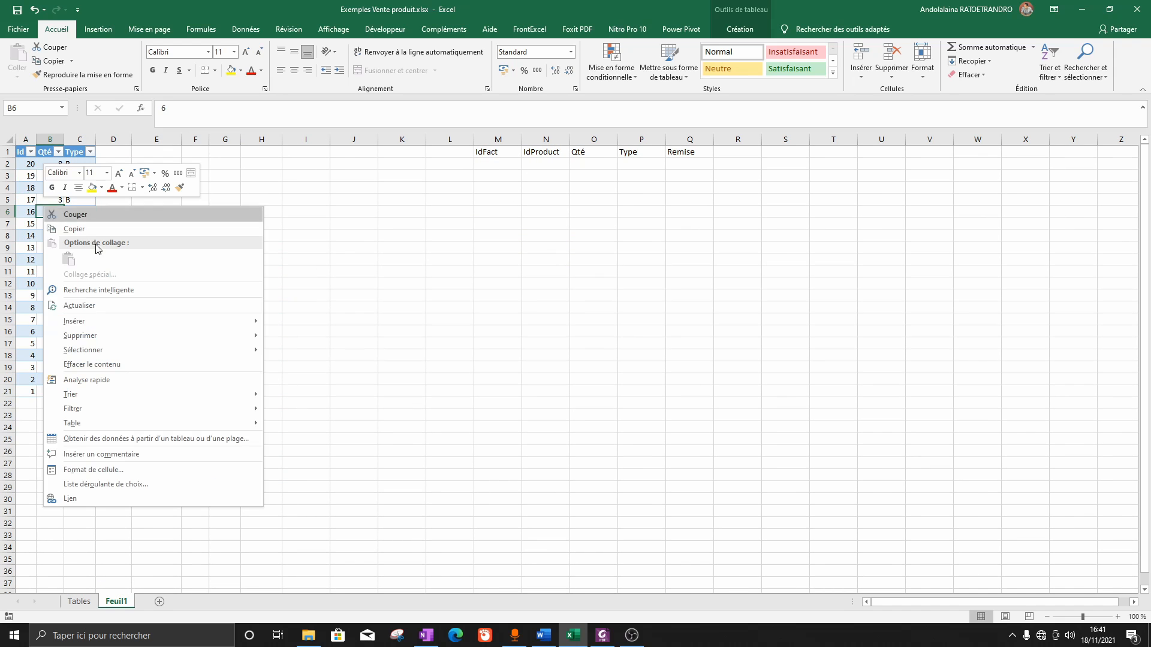
mouse_move(193, 423)
click(326, 483)
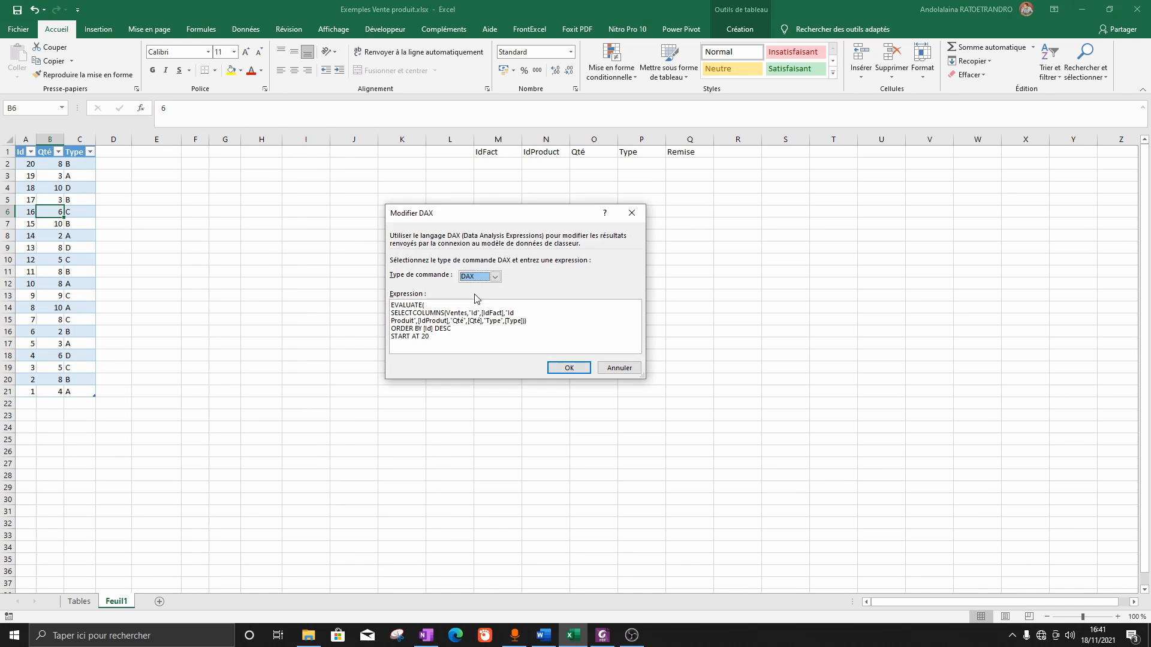
click(446, 322)
text(c)
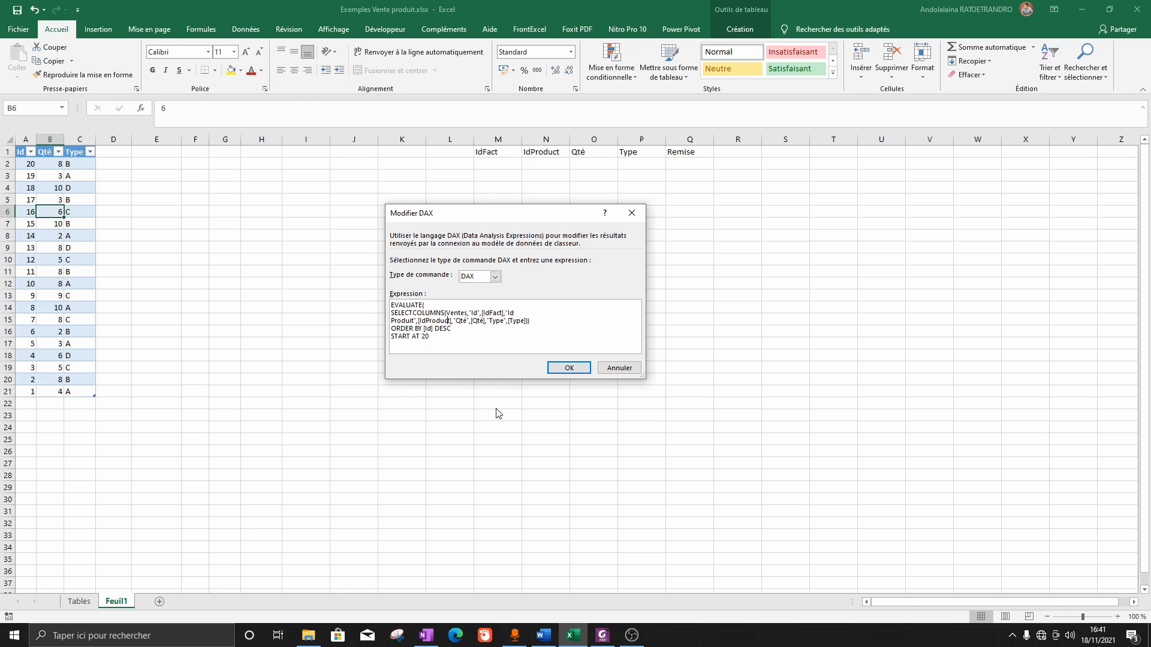
click(570, 371)
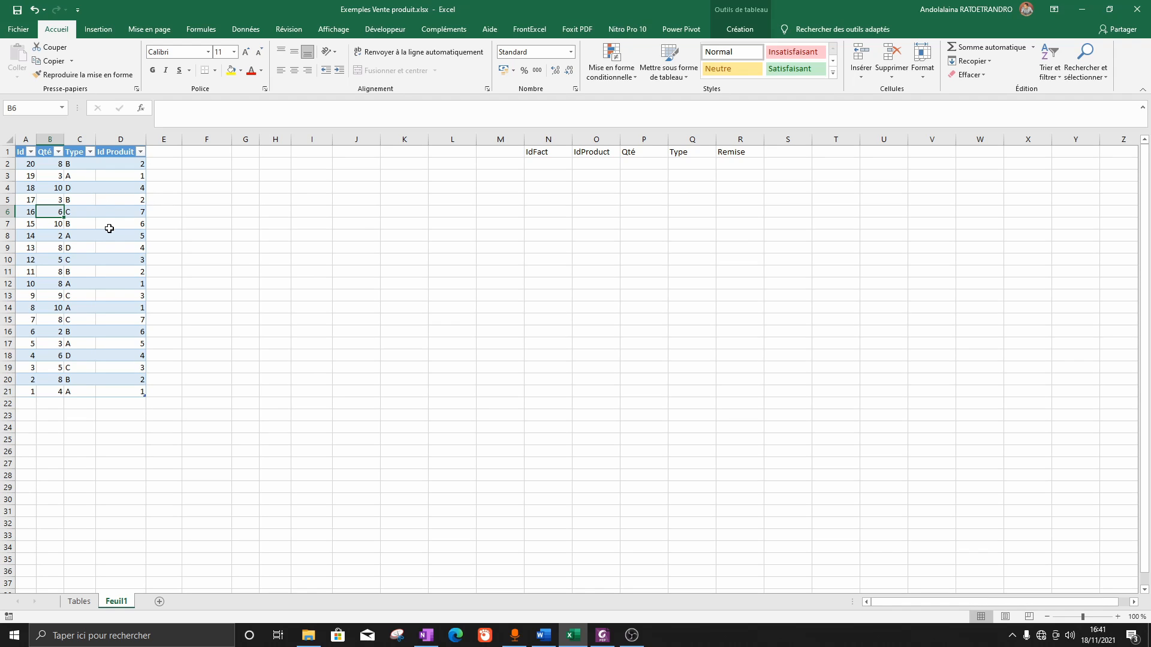
- Add the column "PU", RELATED(Produit[Pu]) after [Type] in the inverse table's SELECTCOLUMNS expression and try to apply the query
click(118, 200)
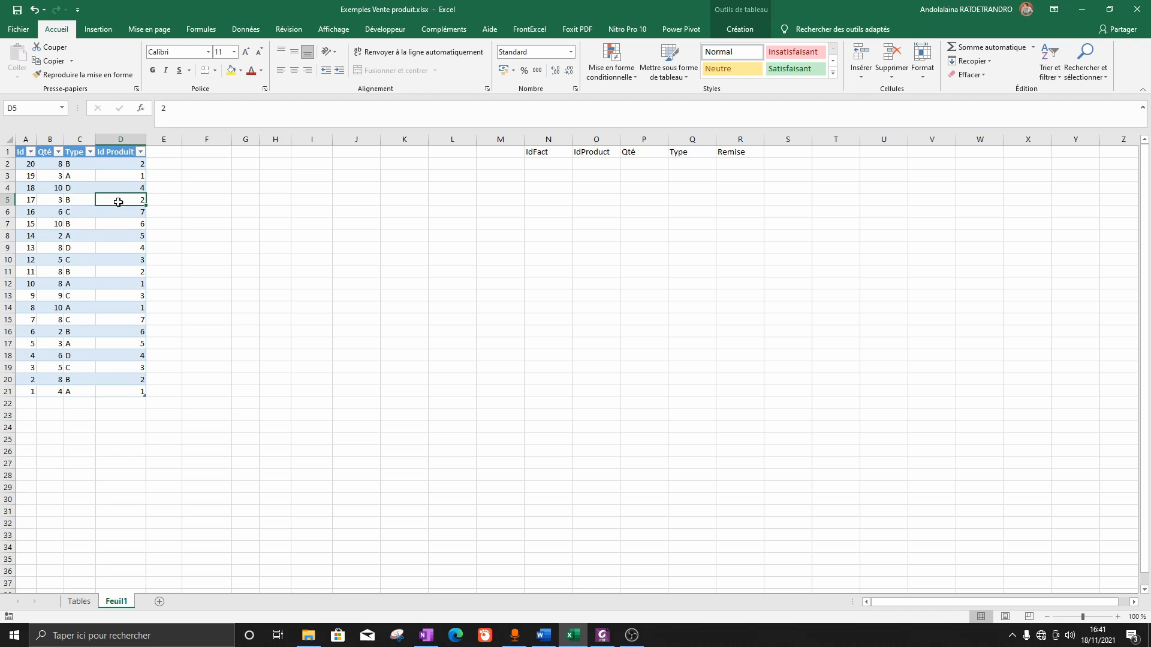
right_click(120, 200)
mouse_move(273, 416)
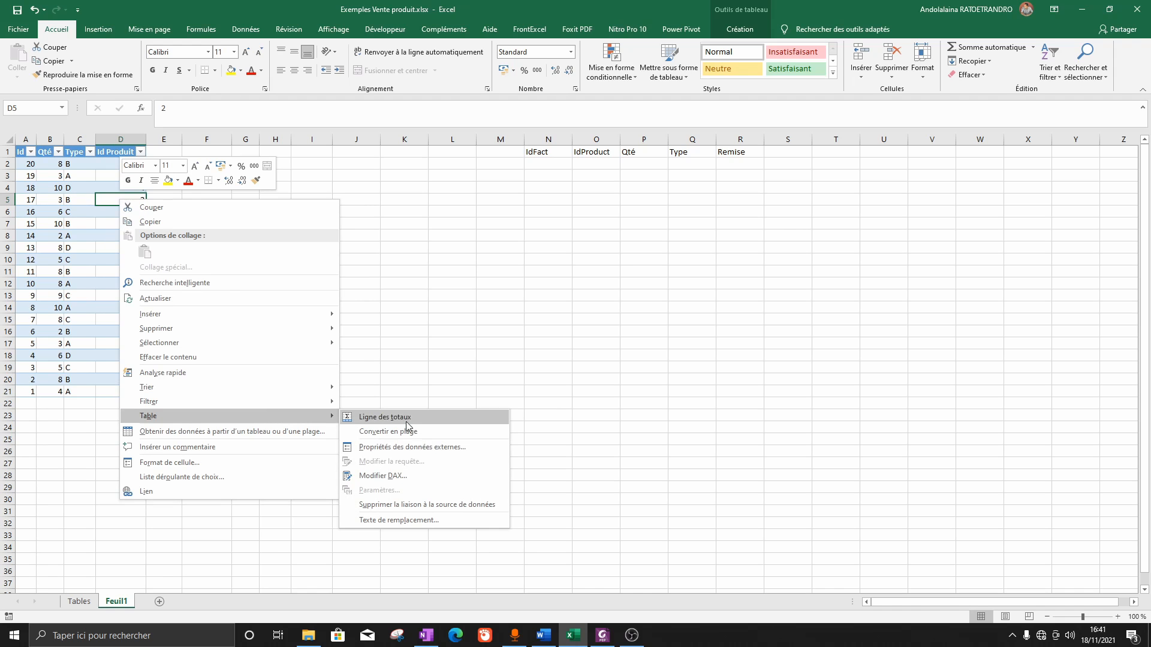
click(398, 476)
drag(642, 377, 917, 504)
key(Tab)
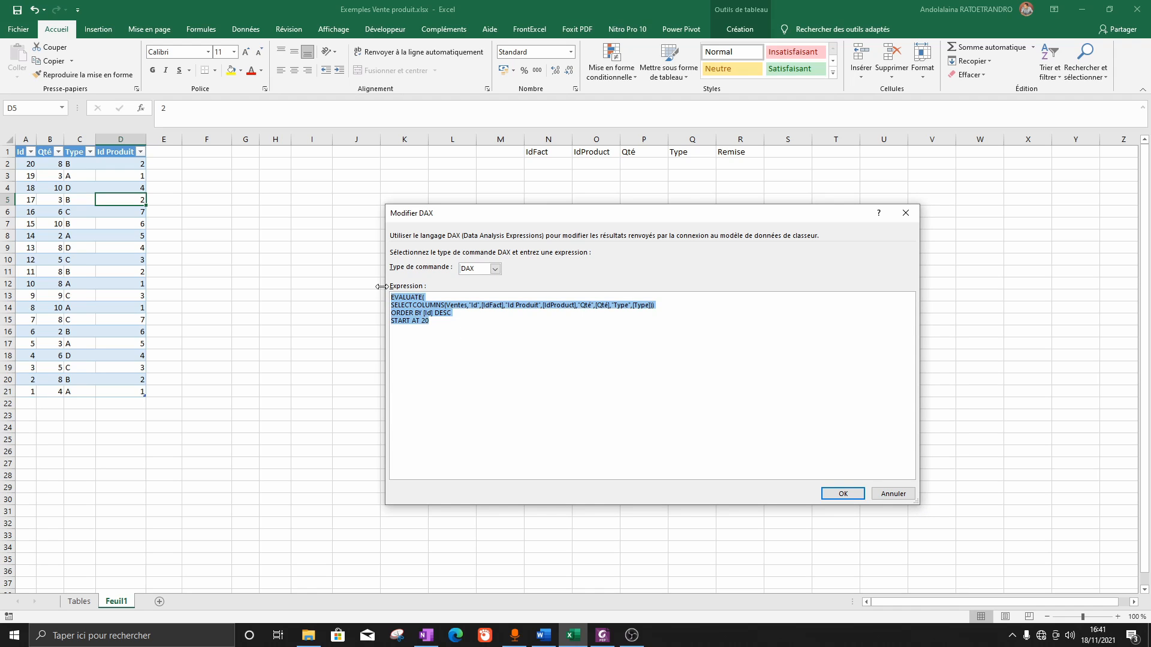
scroll(518, 378, up, 3)
scroll(519, 379, up, 1)
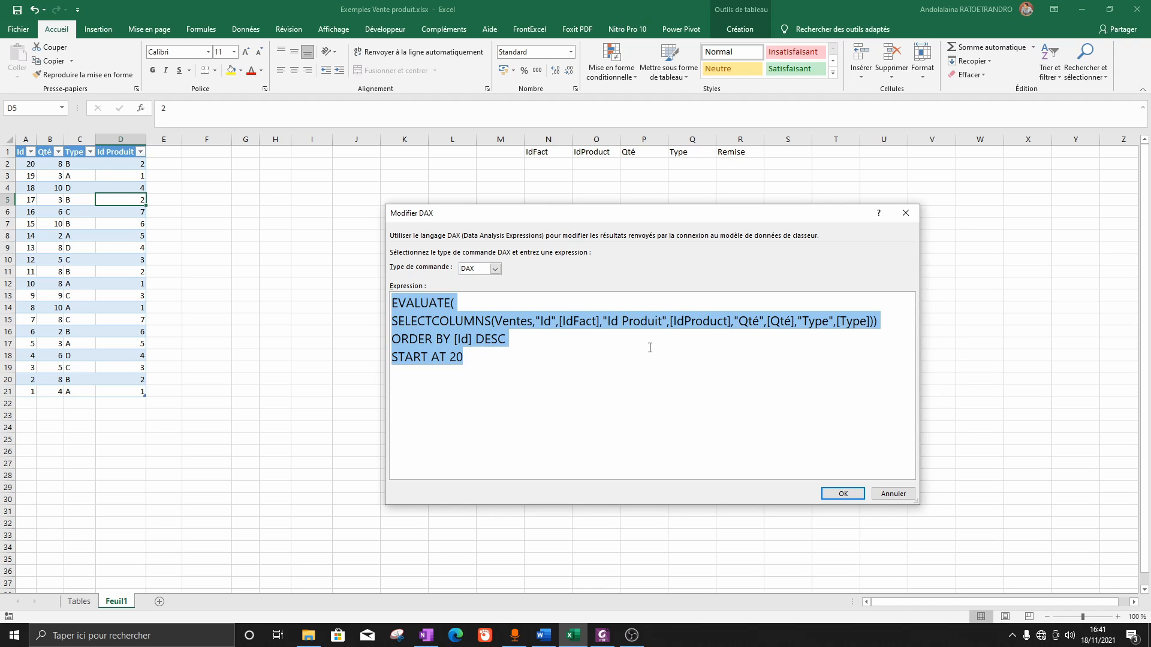
click(865, 378)
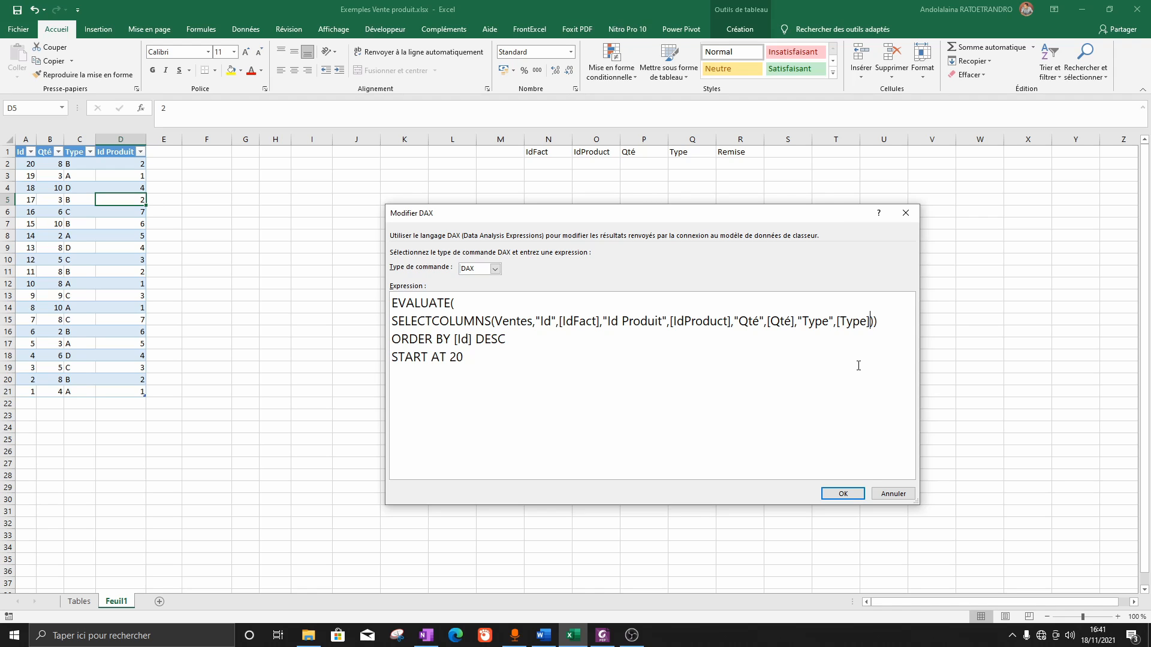
text(,")
text(PU", RELATED)
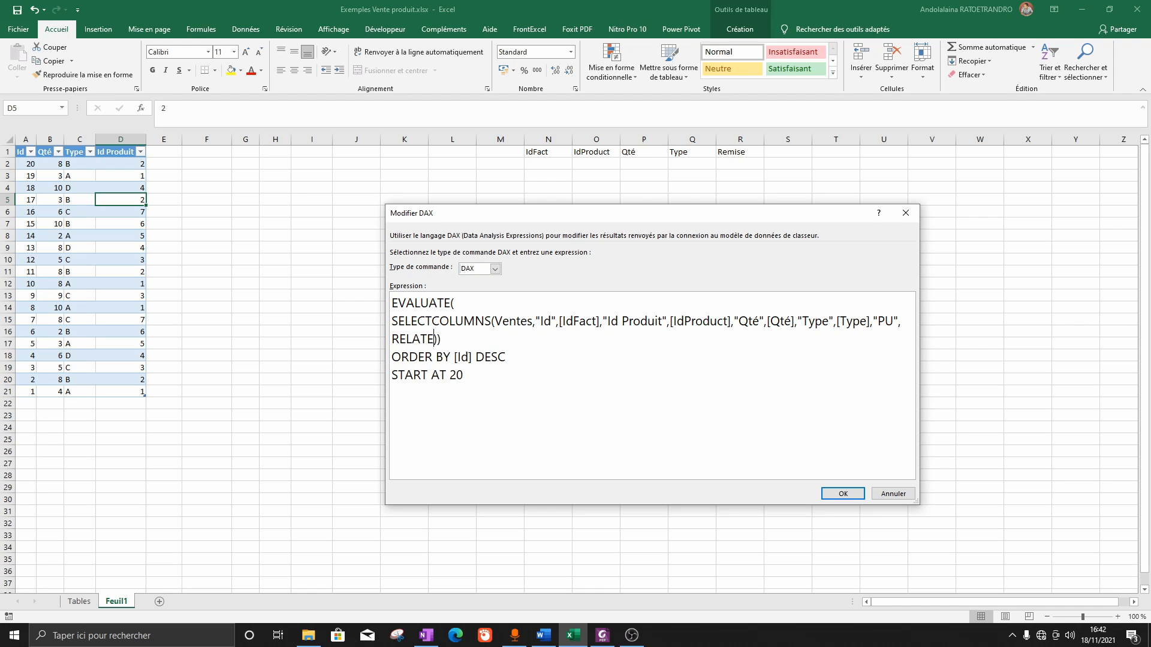
key(BackSpace)
text(()
text(Produit[Pu])
click(843, 493)
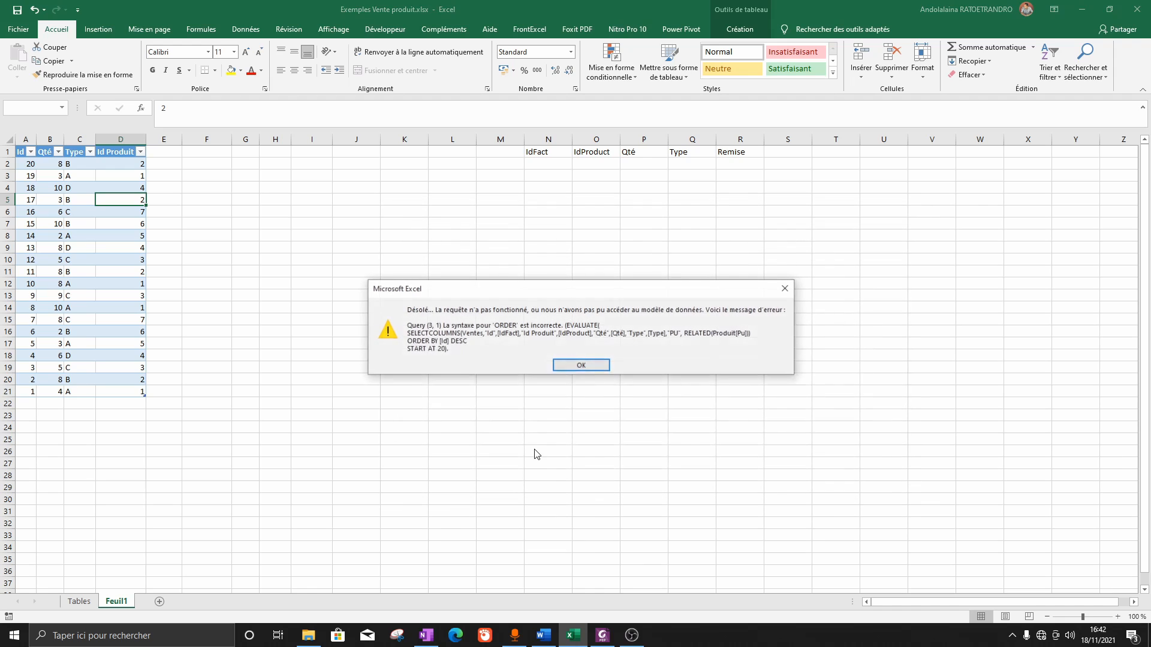
click(573, 371)
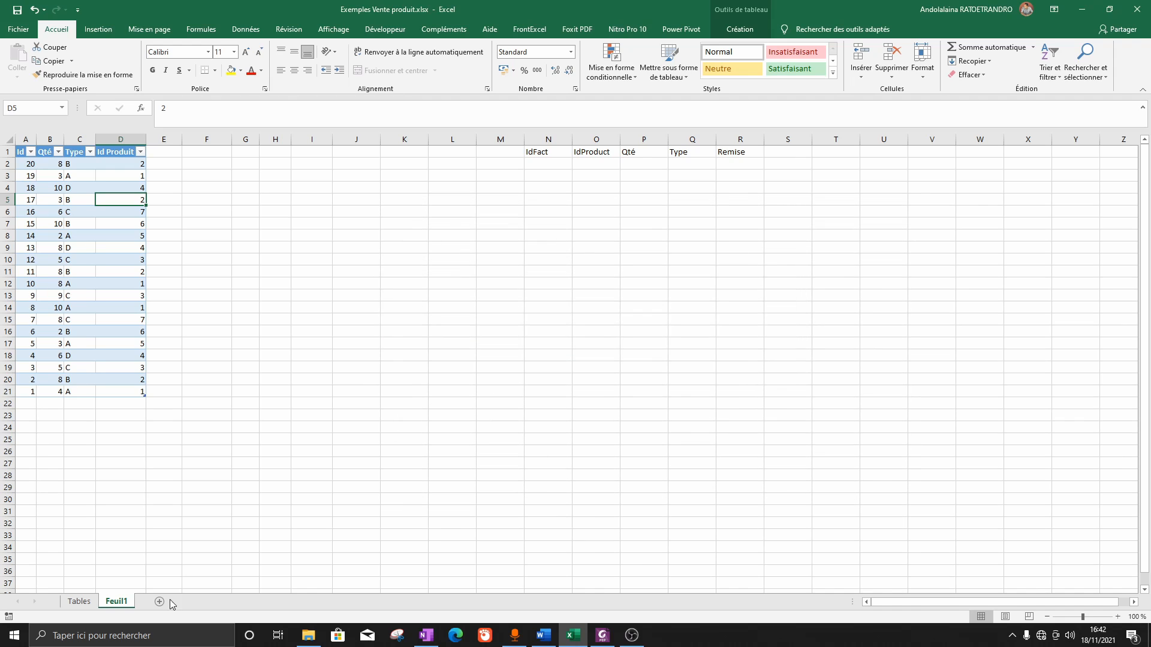
- Check the products table's name on the Tables sheet, then change the inverse table's RELATED reference to Produits[PU] and try to apply the query
click(78, 602)
click(533, 207)
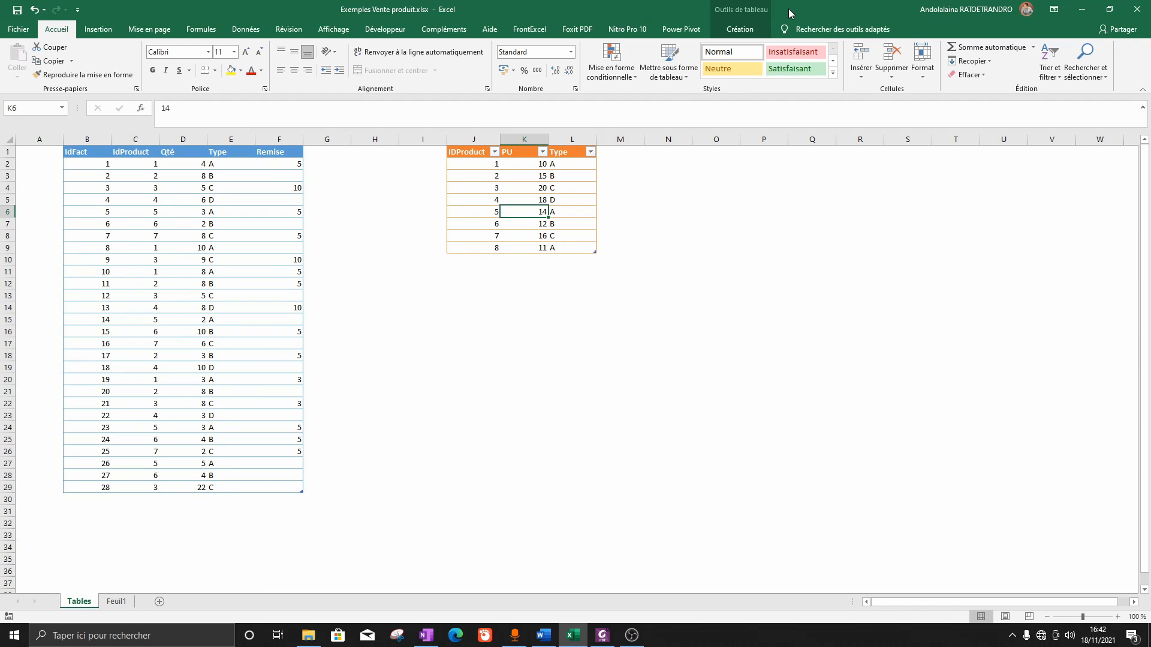
click(740, 28)
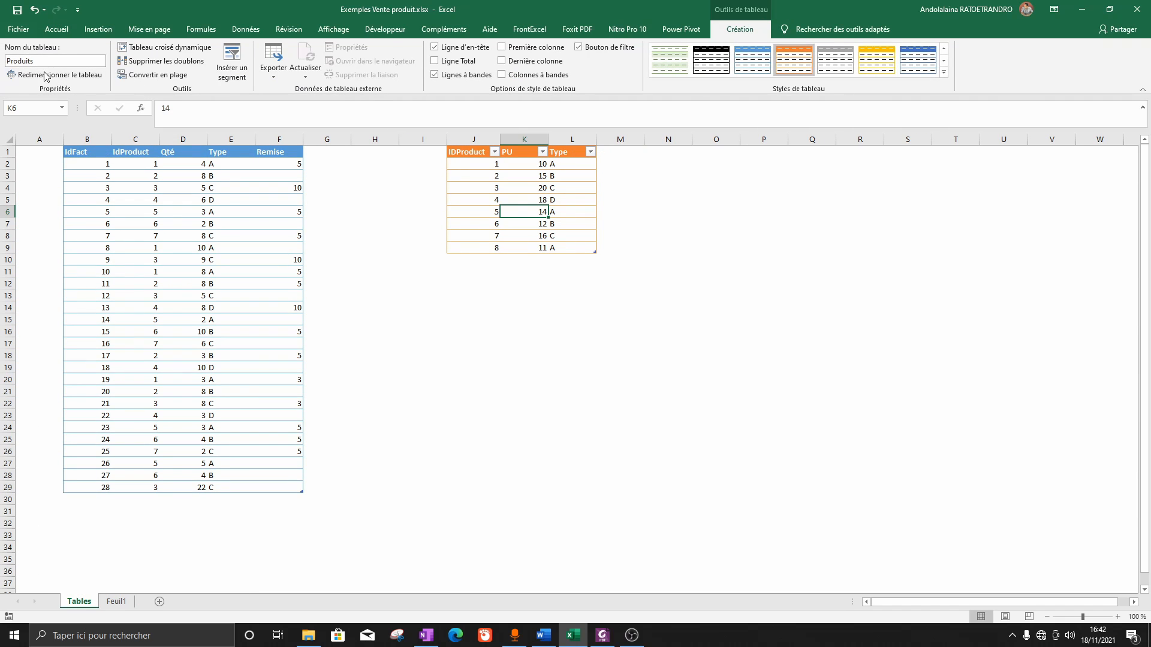
click(116, 601)
right_click(76, 320)
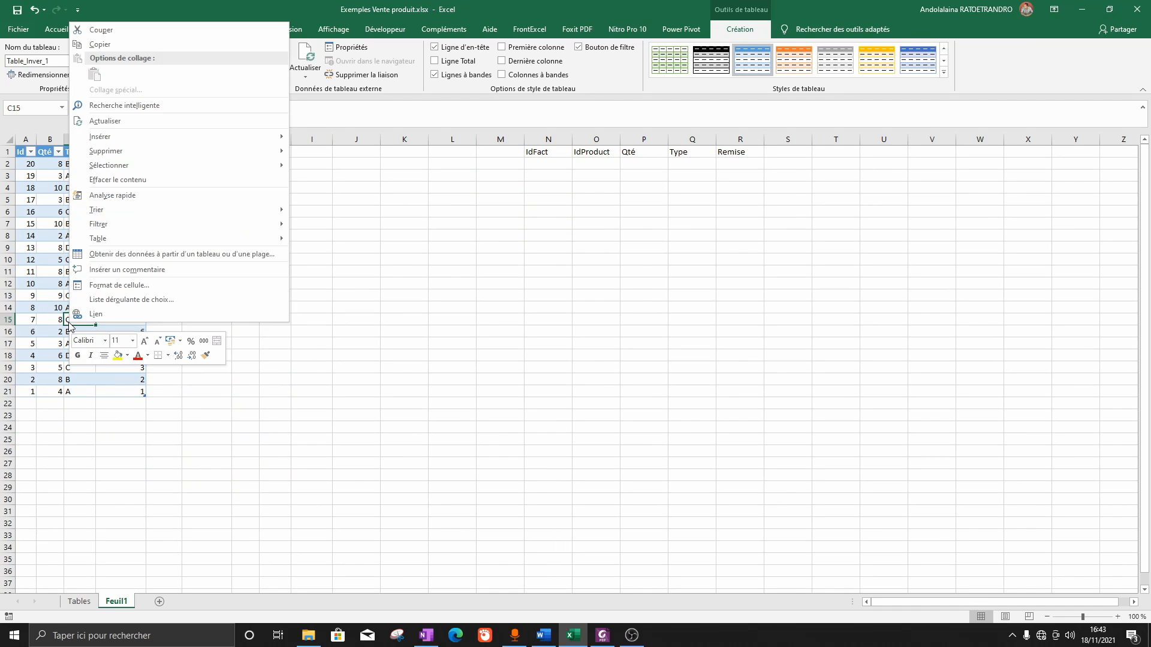
mouse_move(203, 240)
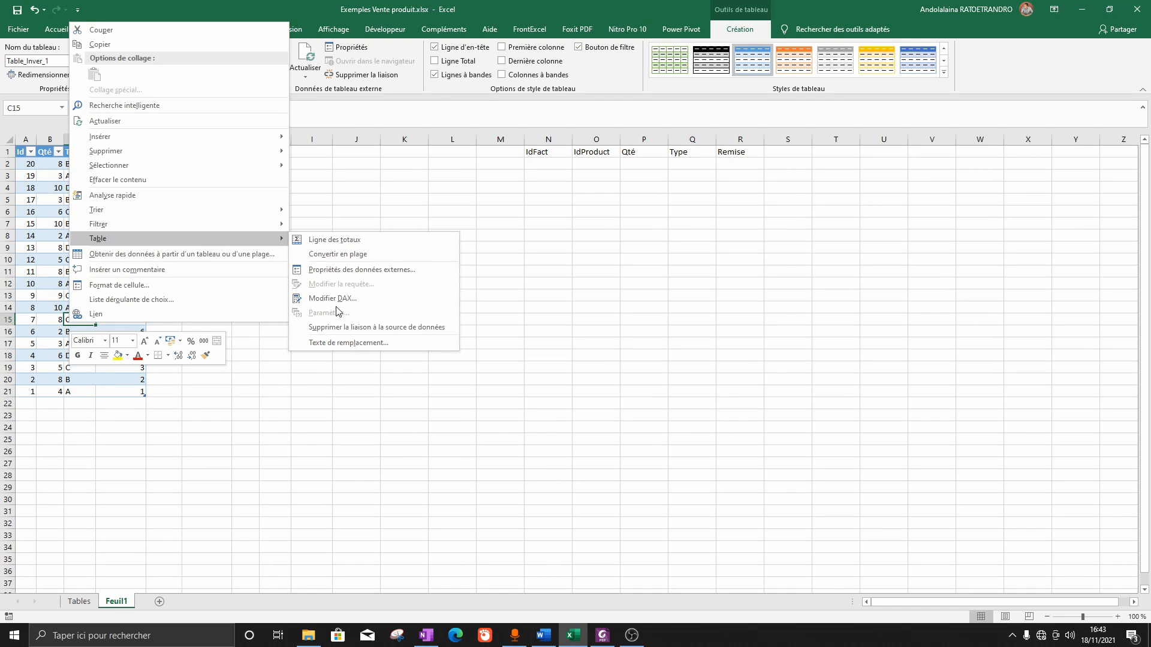
click(333, 298)
drag(779, 439, 897, 517)
key(Tab)
scroll(686, 411, up, 4)
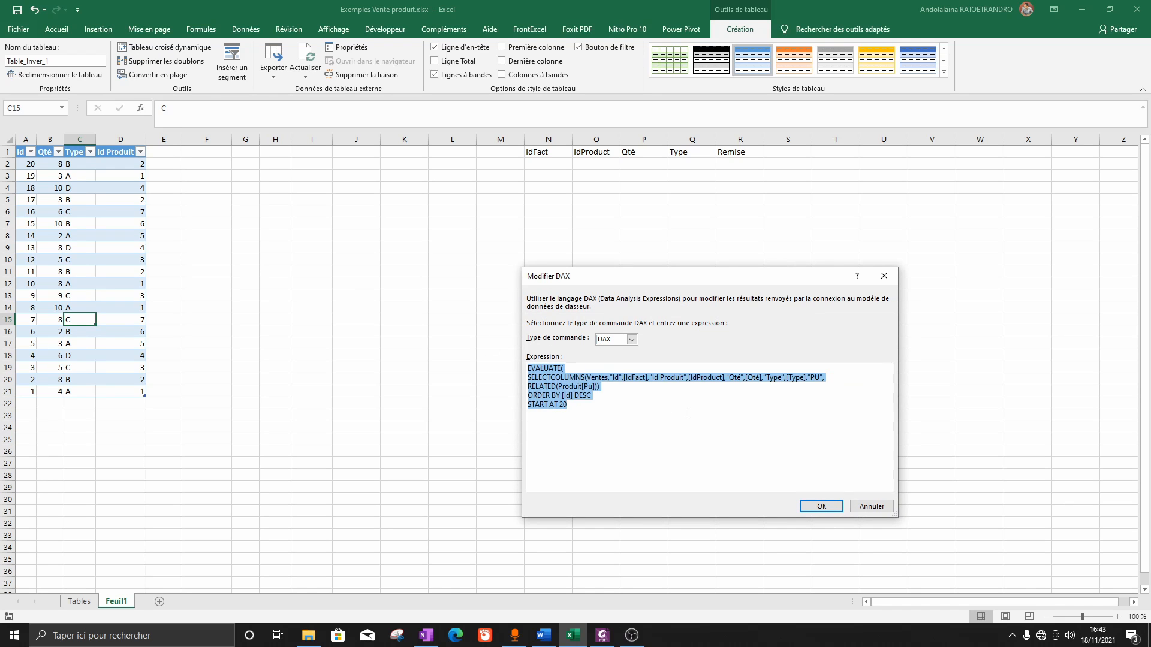
click(590, 392)
text(s)
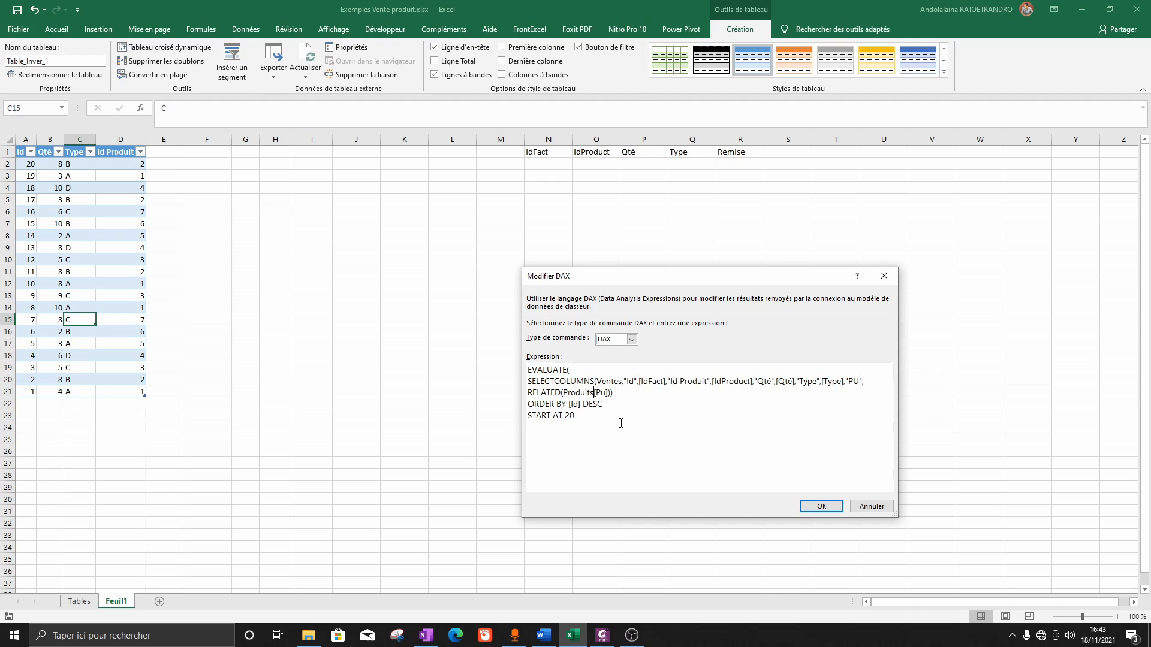
key(shift+Right)
text(U)
click(822, 506)
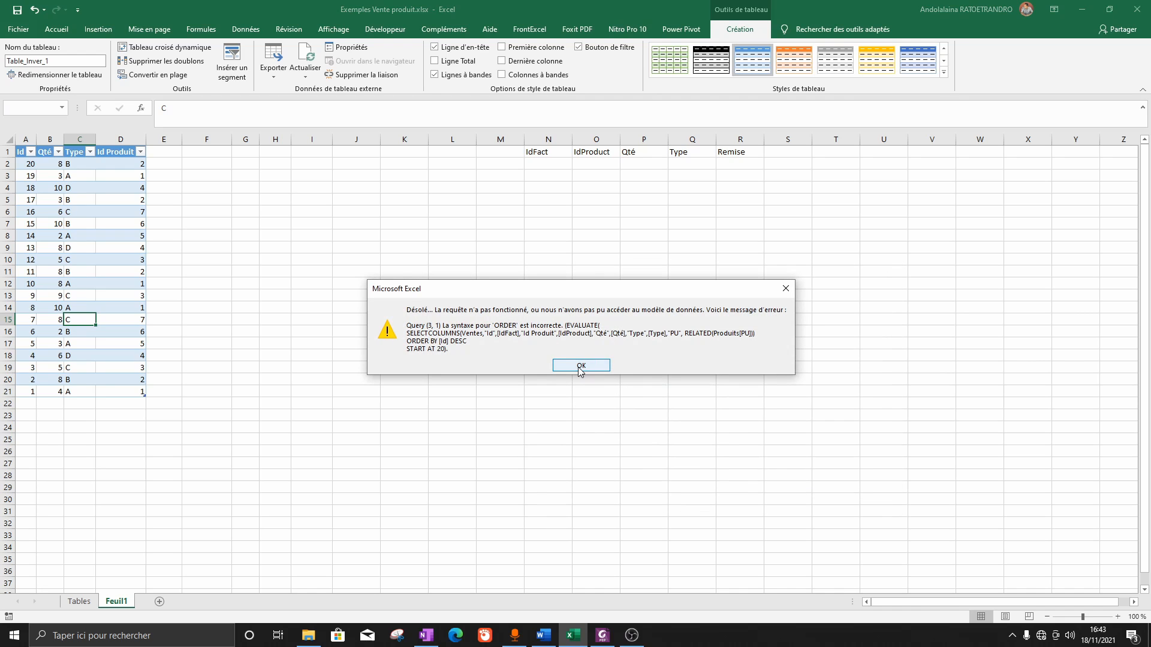
click(581, 366)
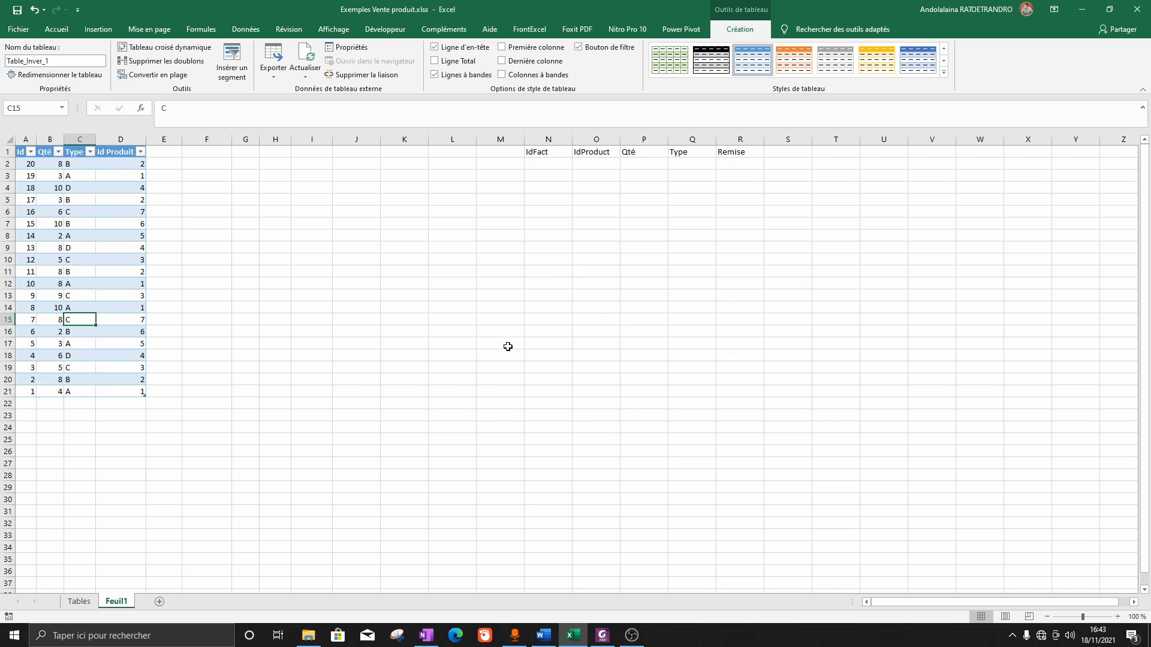
- Try enclosing the Produits table name in double quotes inside RELATED in the inverse table's DAX expression and apply the query
right_click(91, 319)
mouse_move(231, 538)
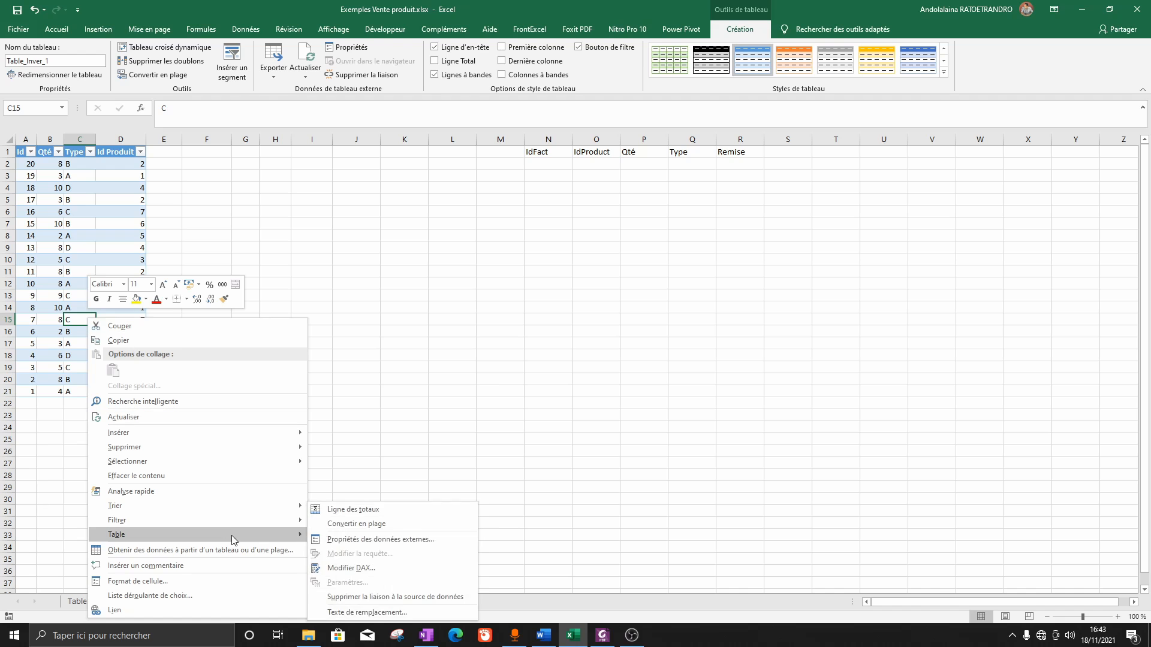
click(384, 570)
drag(836, 477, 1016, 556)
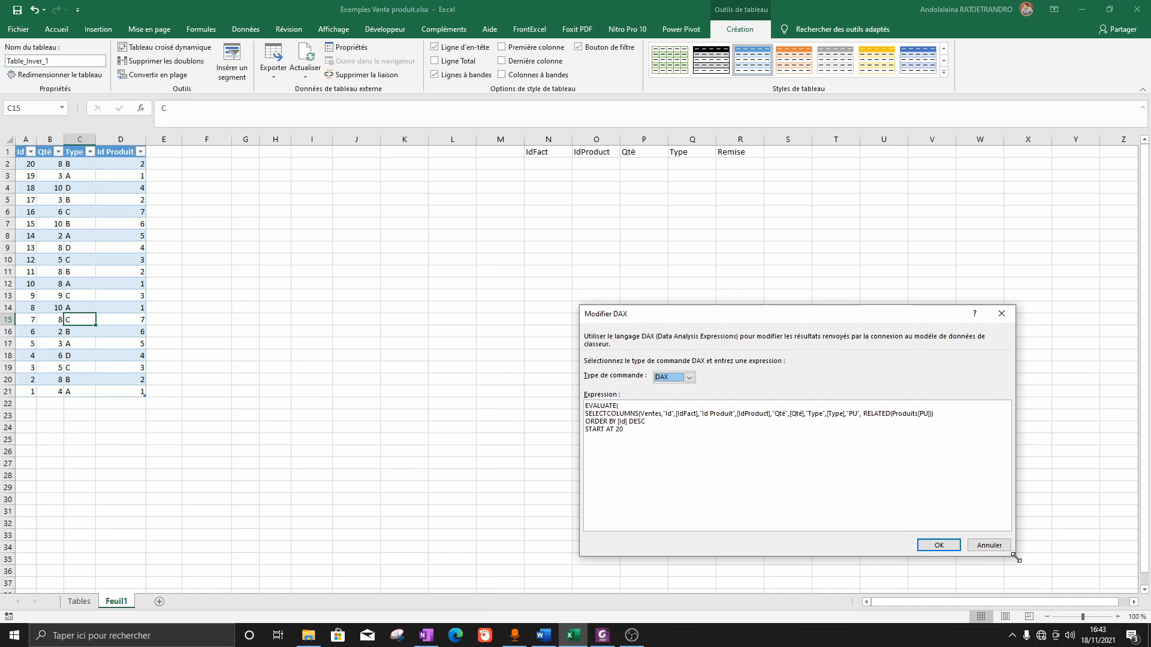
drag(792, 309, 636, 323)
drag(496, 398, 381, 338)
scroll(604, 384, up, 2)
scroll(644, 394, down, 1)
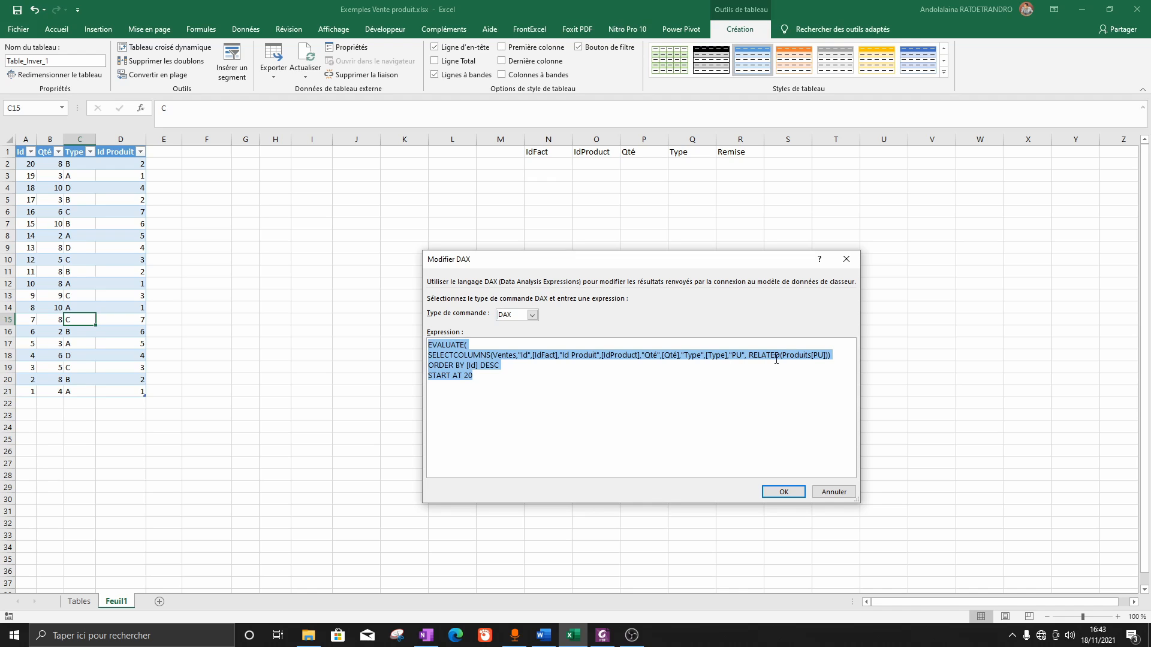
click(781, 356)
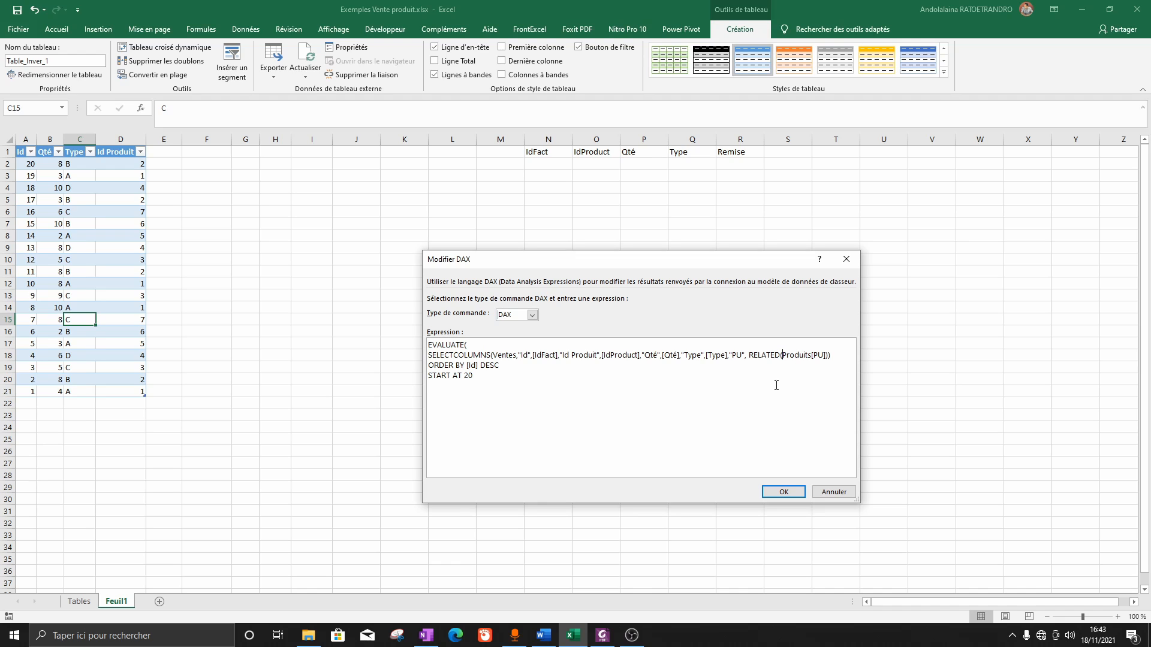
text("Id")
click(793, 495)
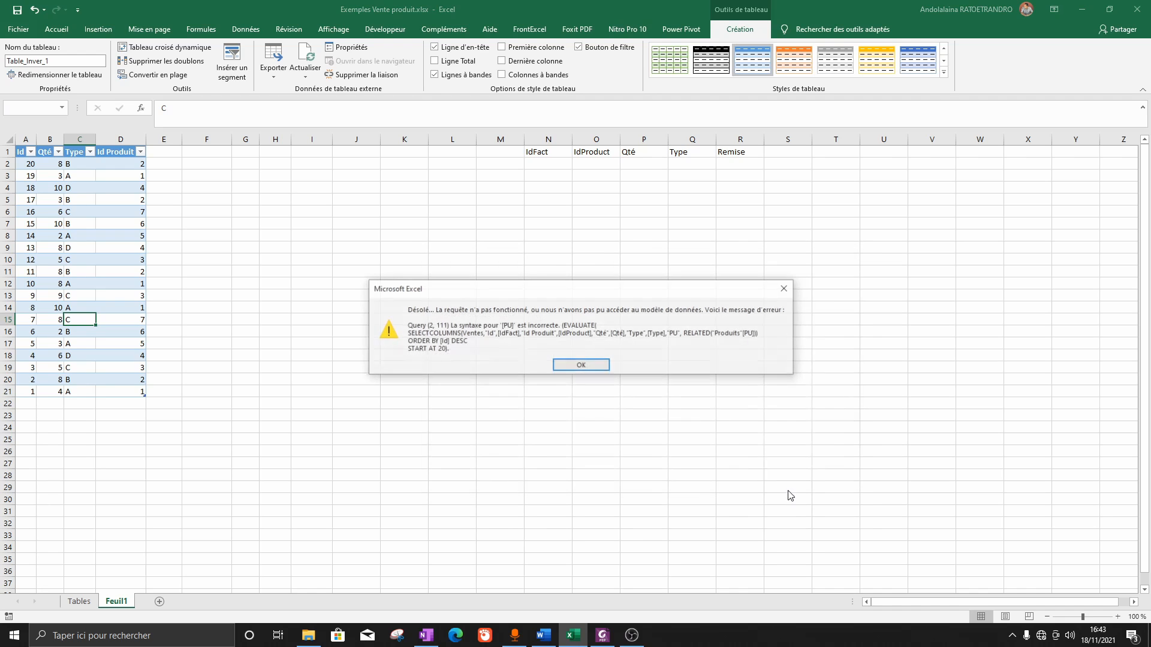
click(584, 368)
- Remove the opening quote before Produits and add the missing closing parenthesis after [PU] in the DAX expression, and try to apply the query
right_click(73, 324)
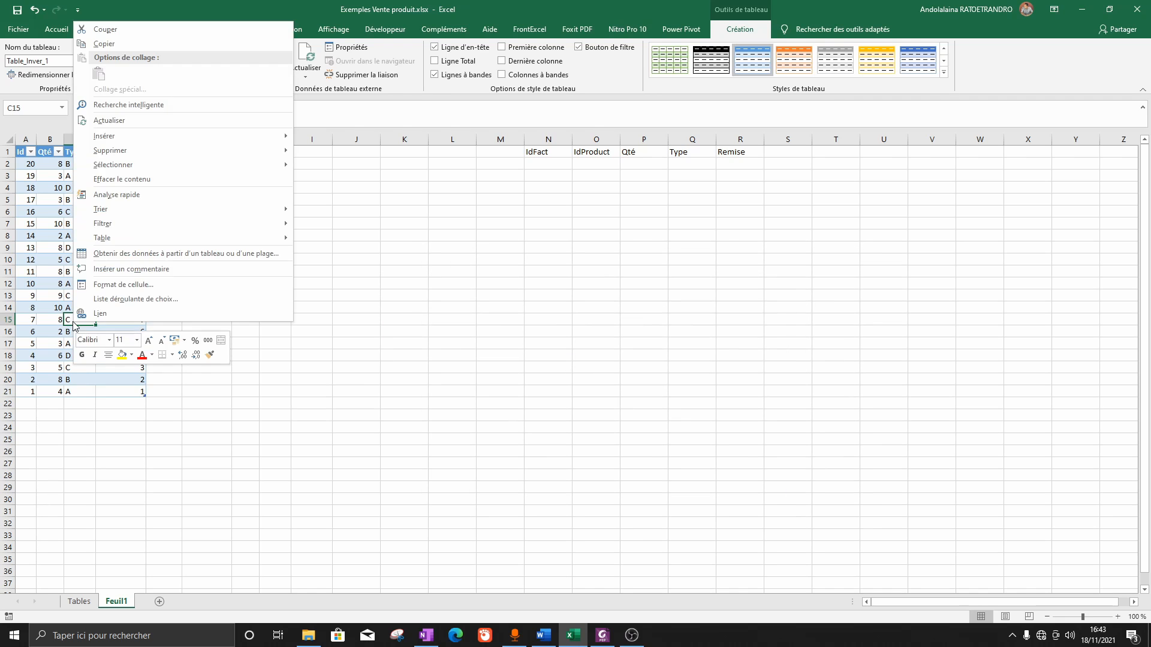
mouse_move(227, 240)
click(349, 298)
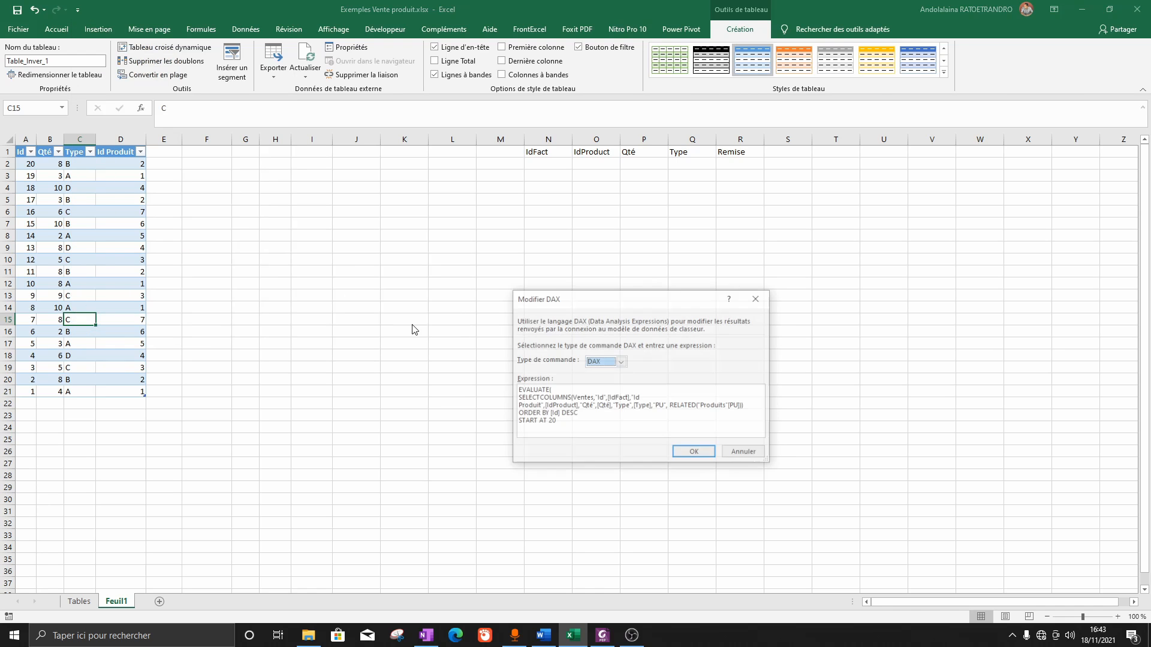
drag(767, 461, 888, 499)
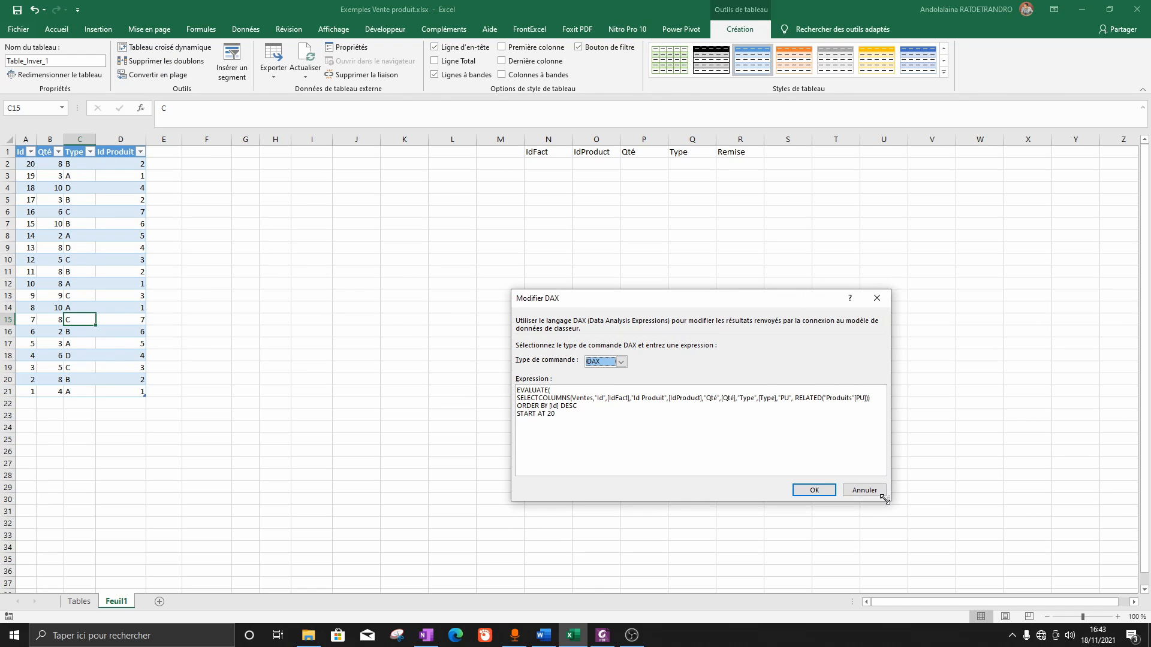
key(Tab)
scroll(663, 452, up, 2)
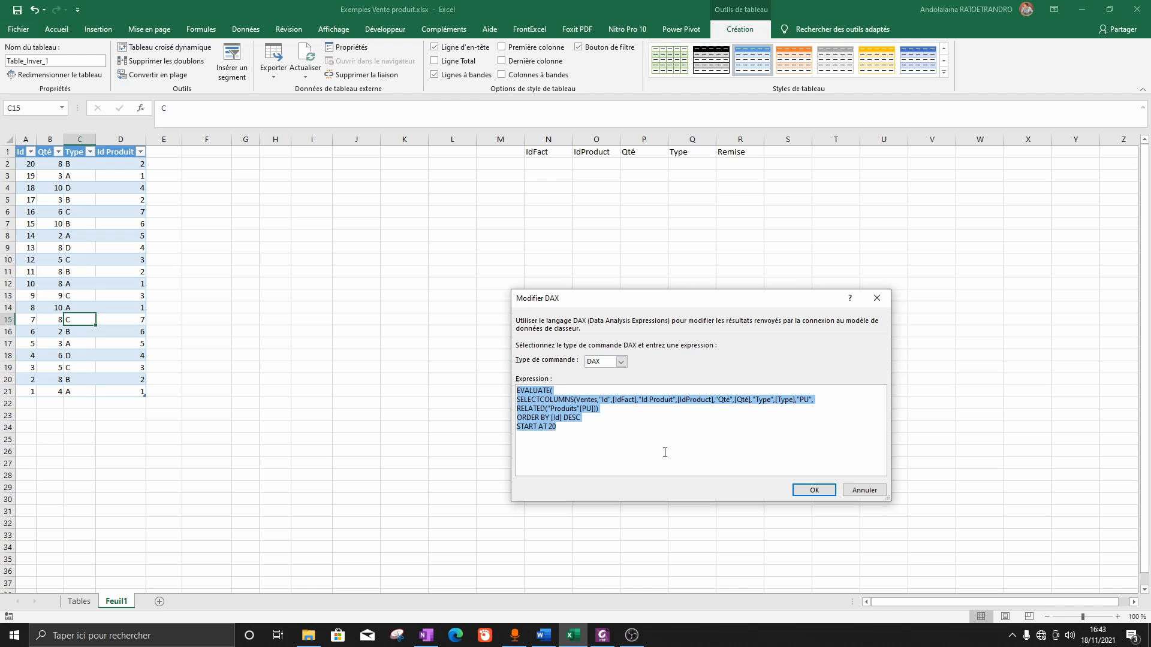
drag(736, 300, 627, 239)
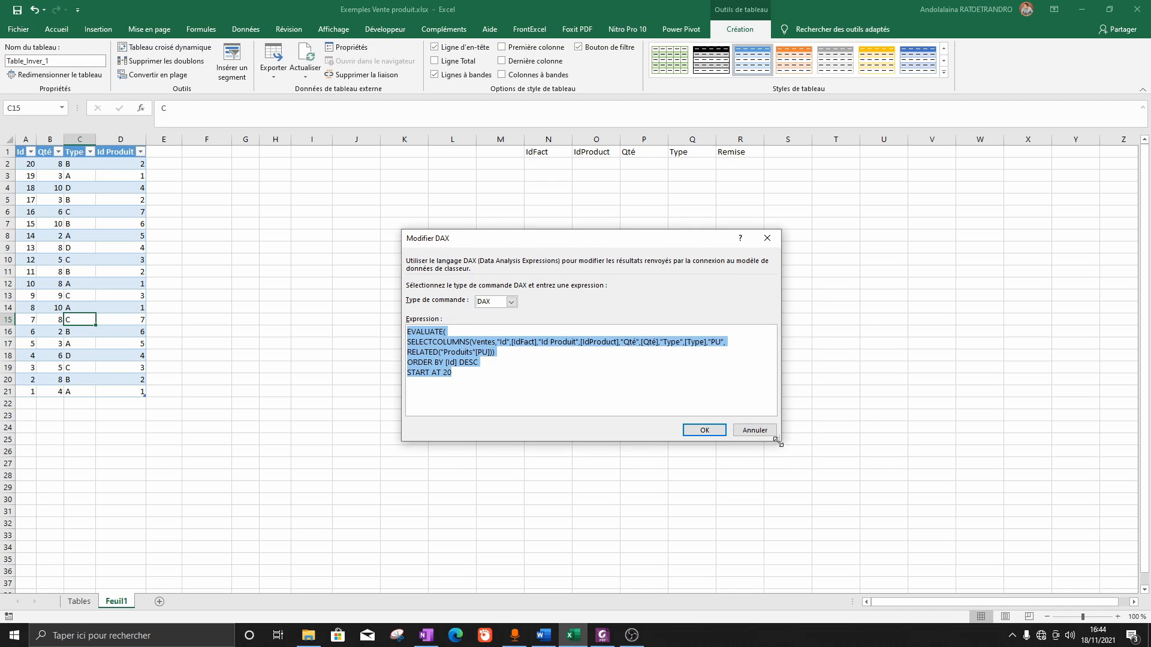
drag(779, 440, 875, 485)
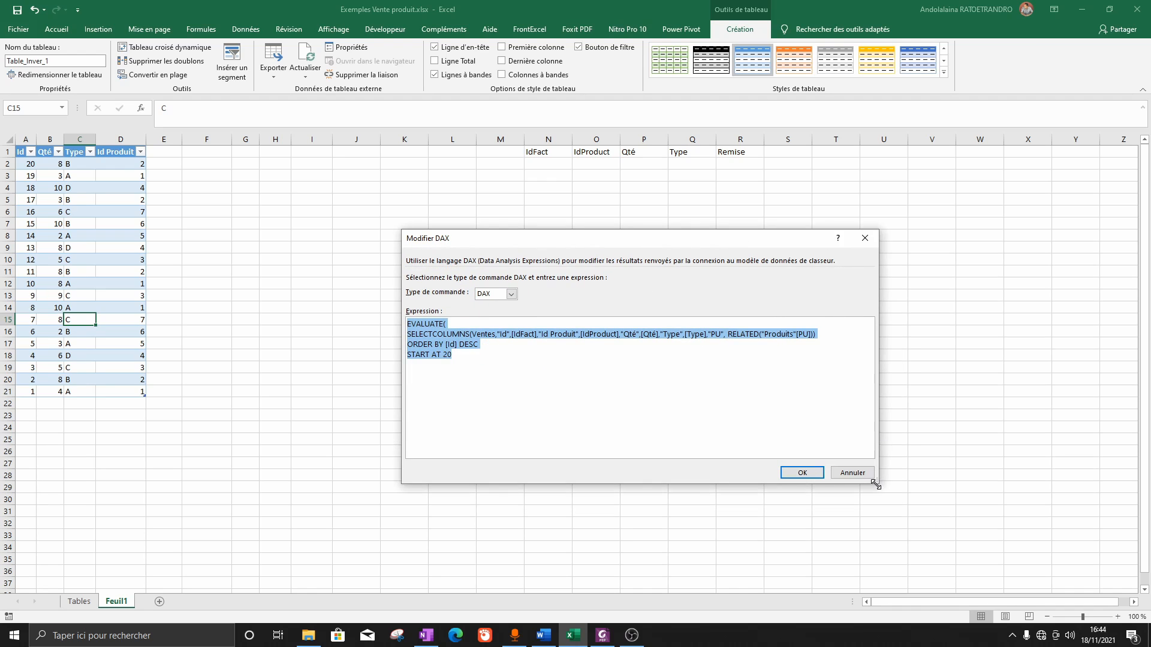
click(663, 337)
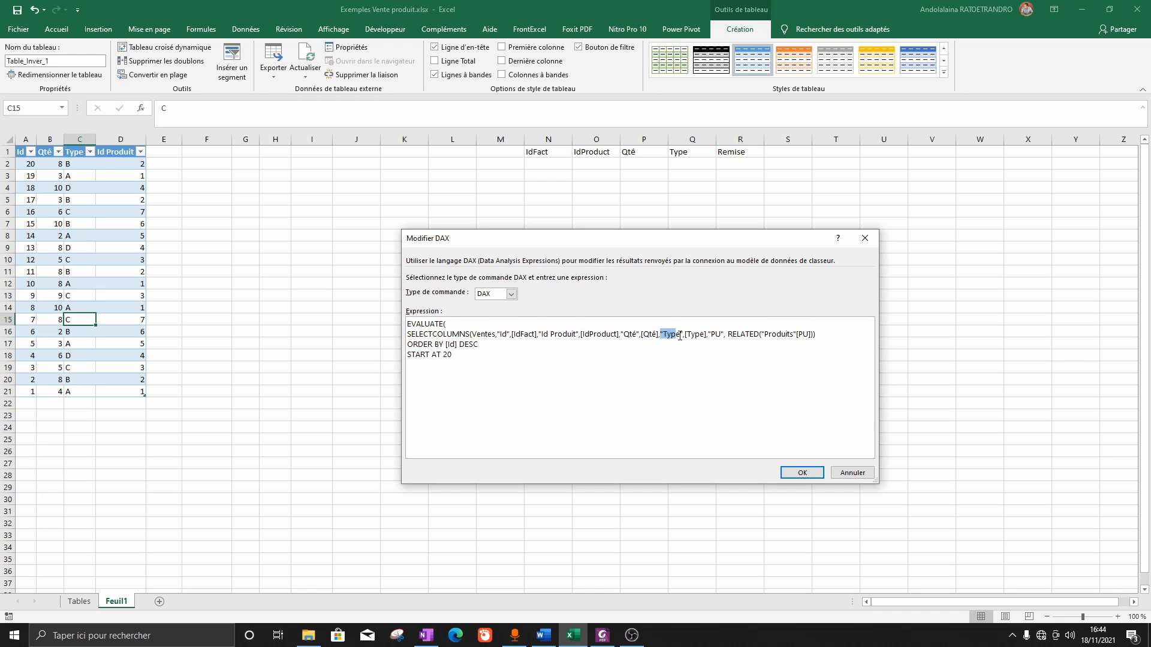
drag(687, 334, 702, 337)
click(494, 334)
click(765, 334)
key(Delete)
key(Delete)
text(PU]))
click(797, 475)
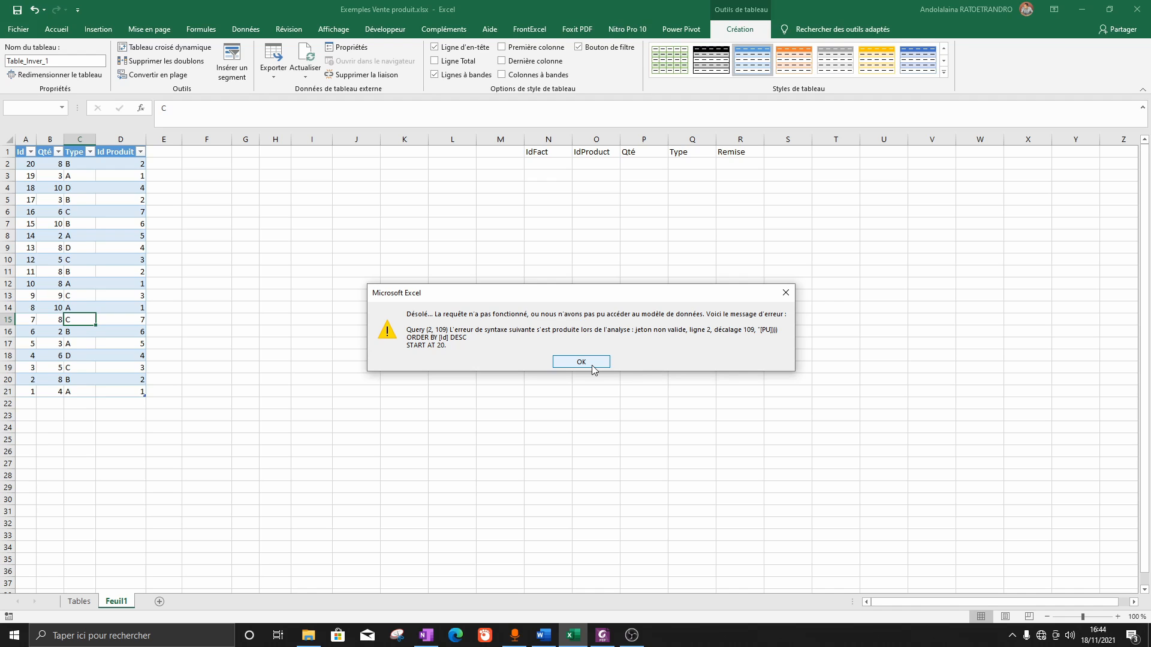
click(581, 362)
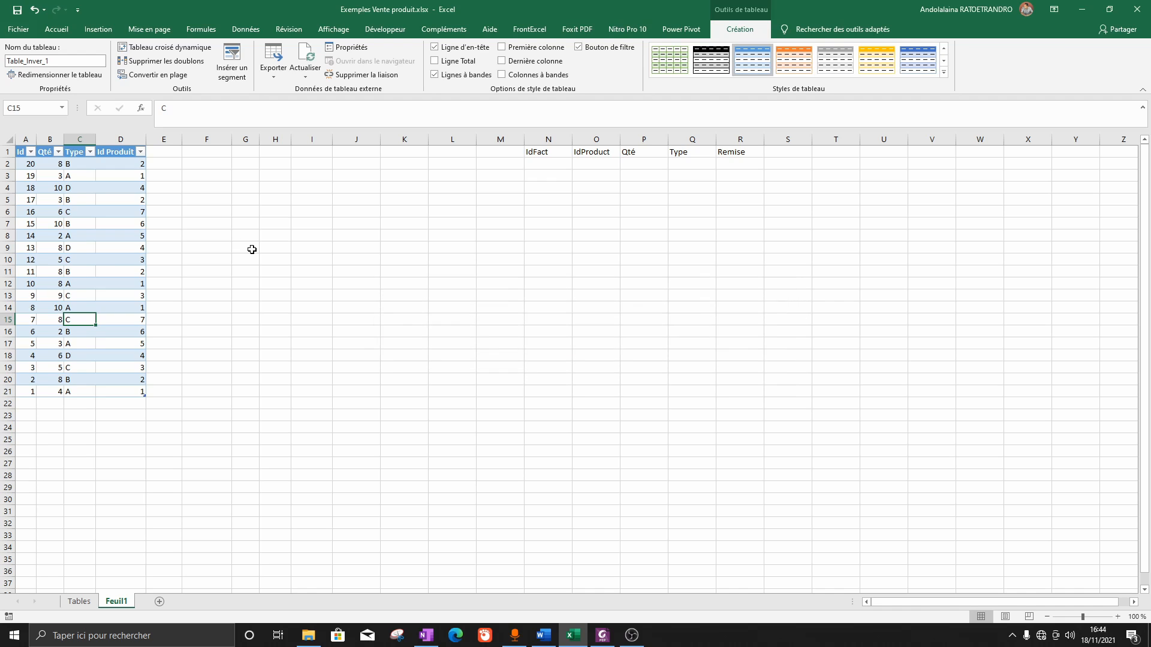
- Remove the remaining quote after Produits so the reference reads RELATED(Produits[PU]) in the inverse table's DAX expression, and apply the query
right_click(65, 319)
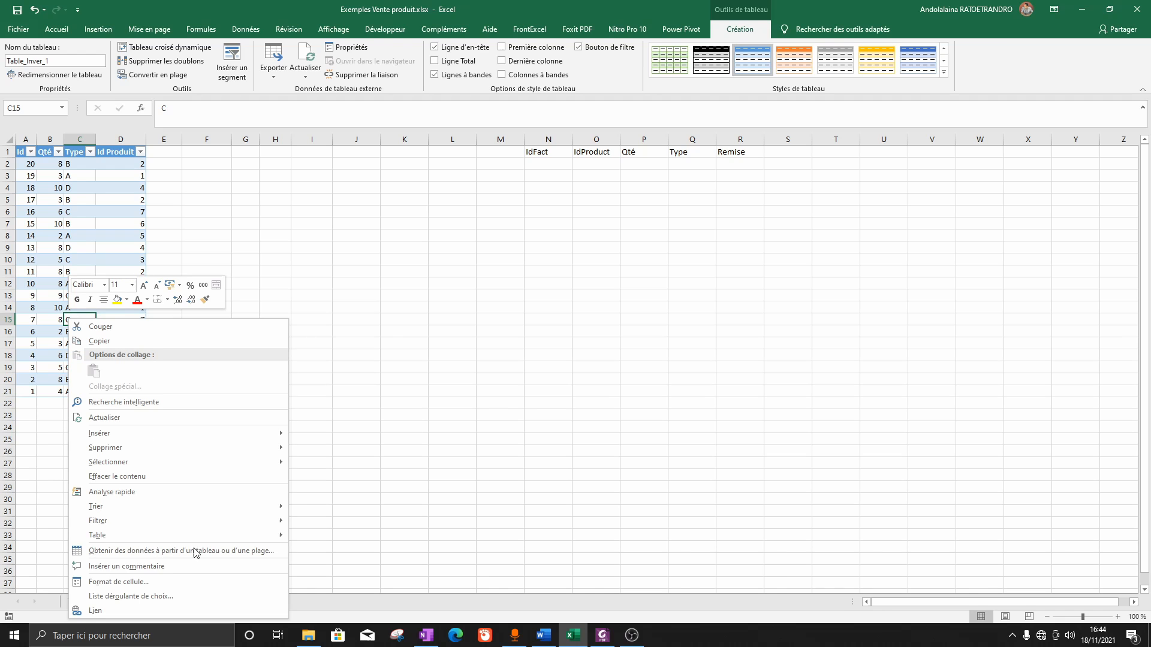
mouse_move(207, 535)
click(326, 568)
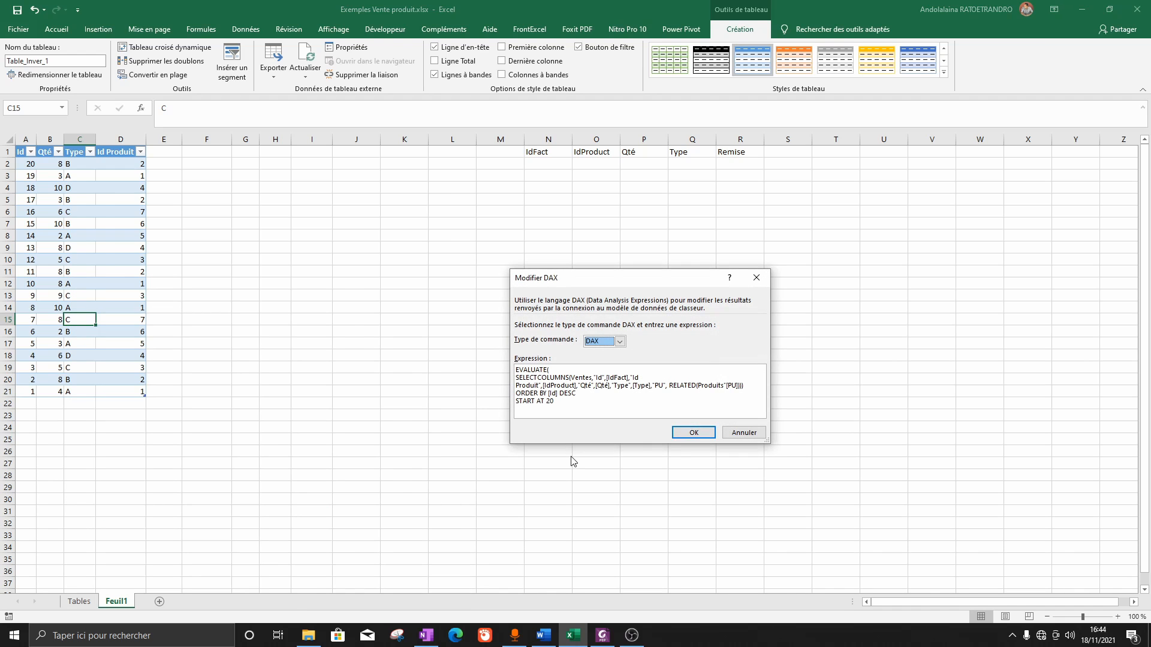
click(729, 389)
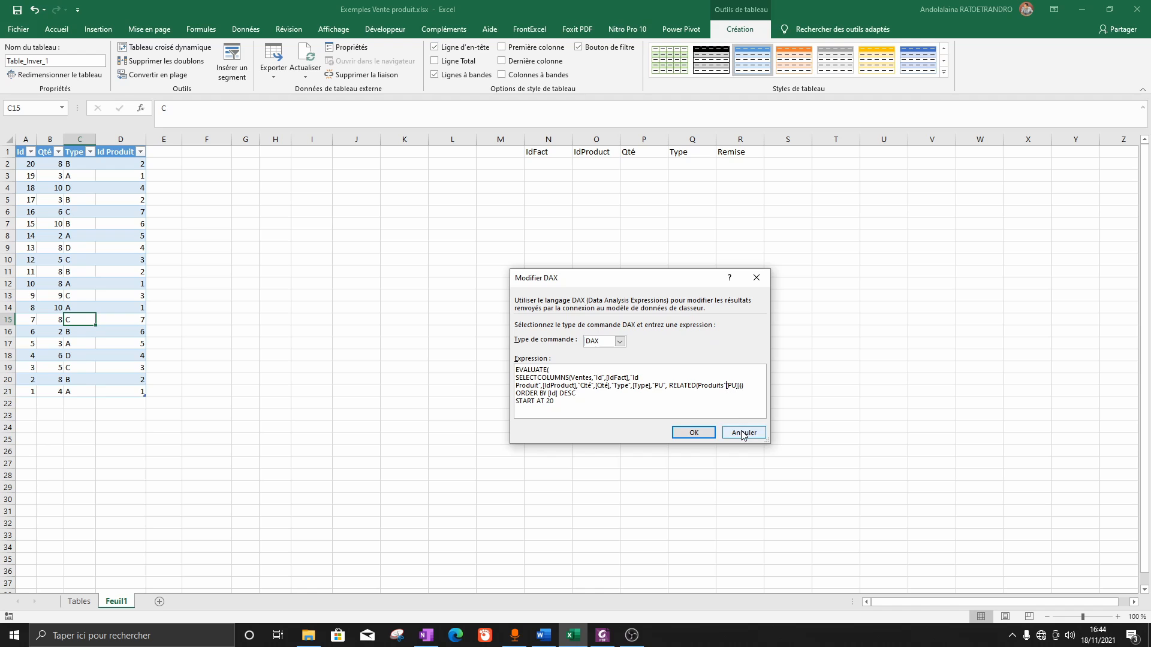
key(ctrl+a)
scroll(611, 391, up, 3)
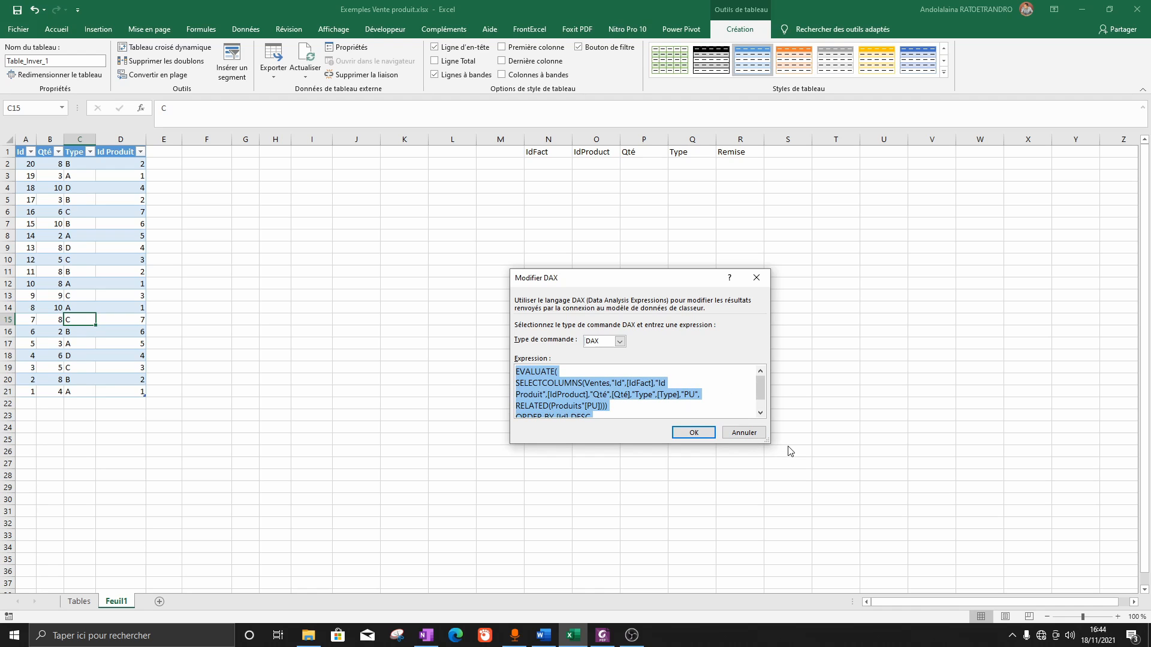
drag(765, 440, 888, 522)
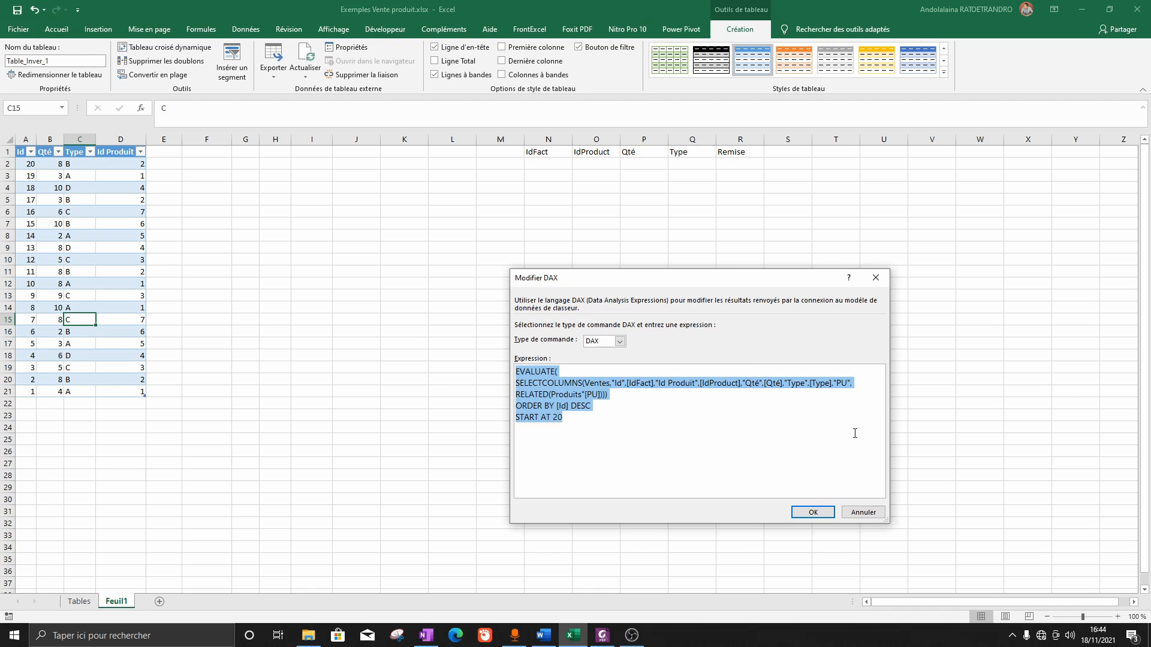
click(584, 394)
key(BackSpace)
click(797, 510)
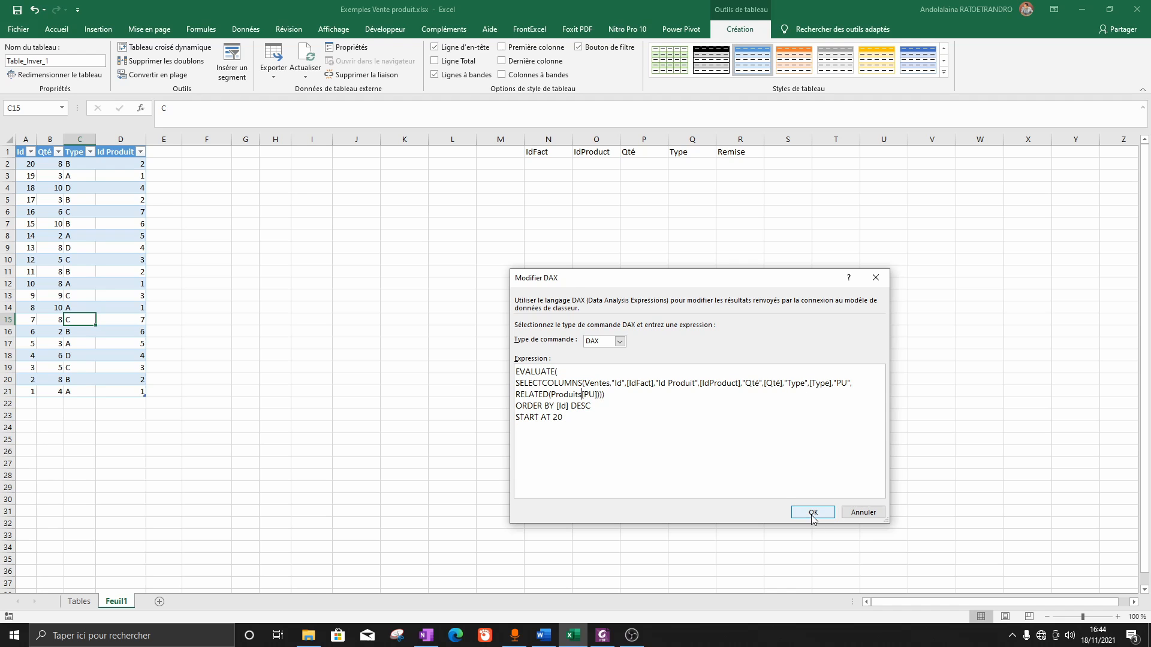
- Widen the inverse table's PU column slightly and set the font colour of its header and values to red
click(159, 212)
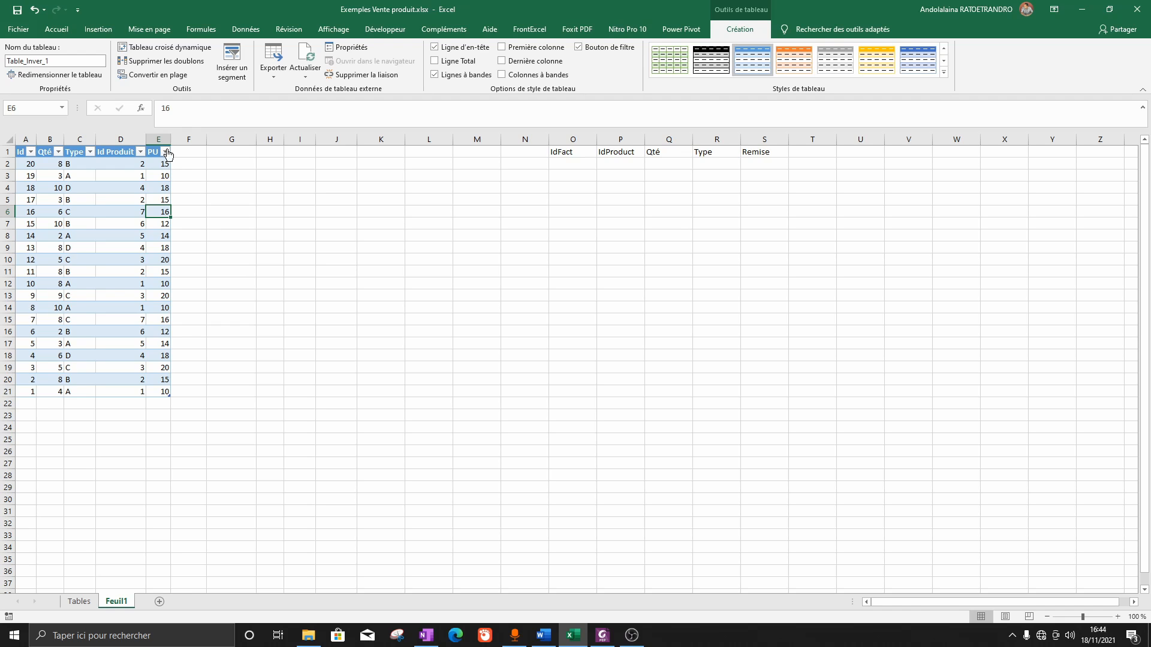
drag(170, 139, 182, 139)
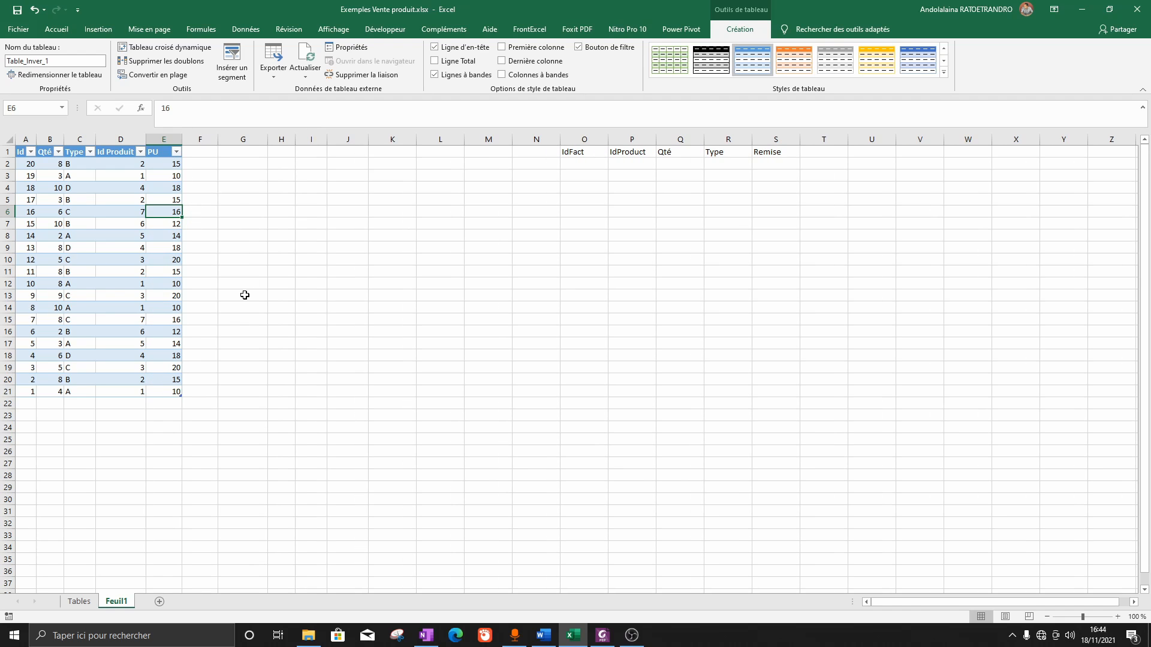
drag(161, 392, 158, 169)
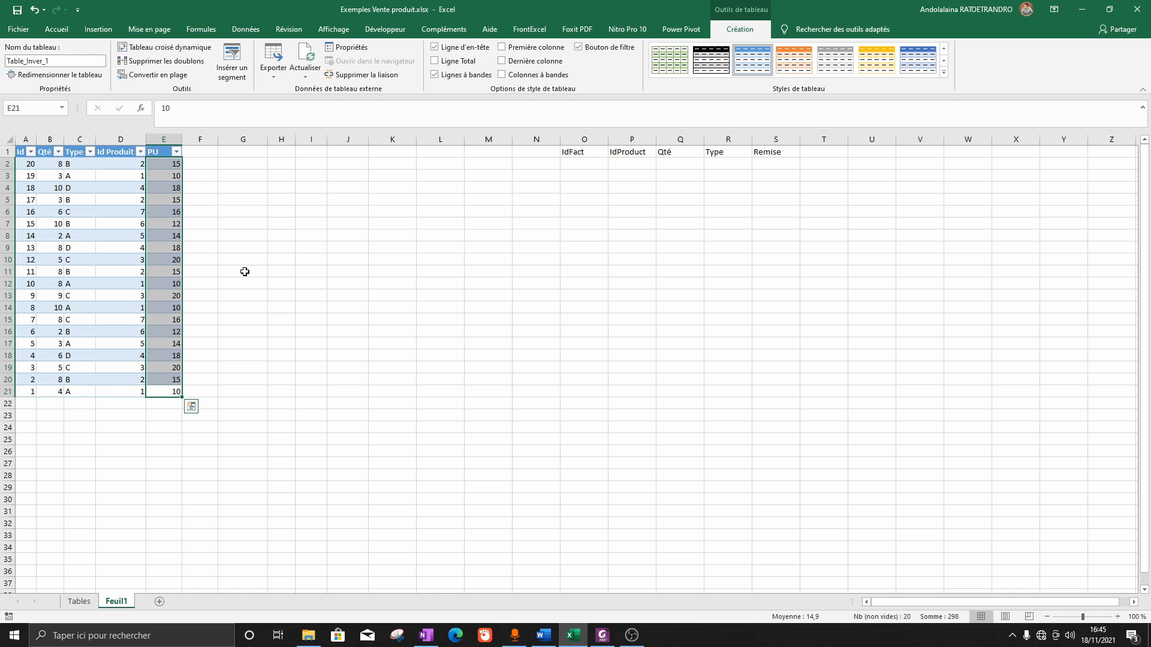
drag(164, 153, 164, 393)
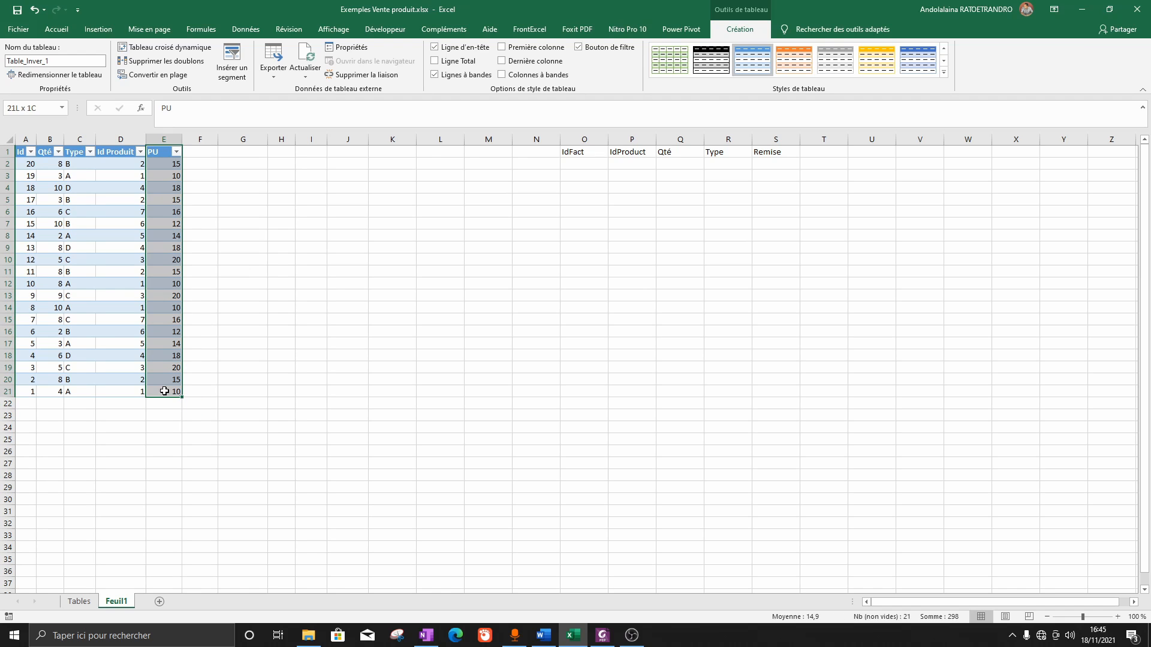
click(67, 32)
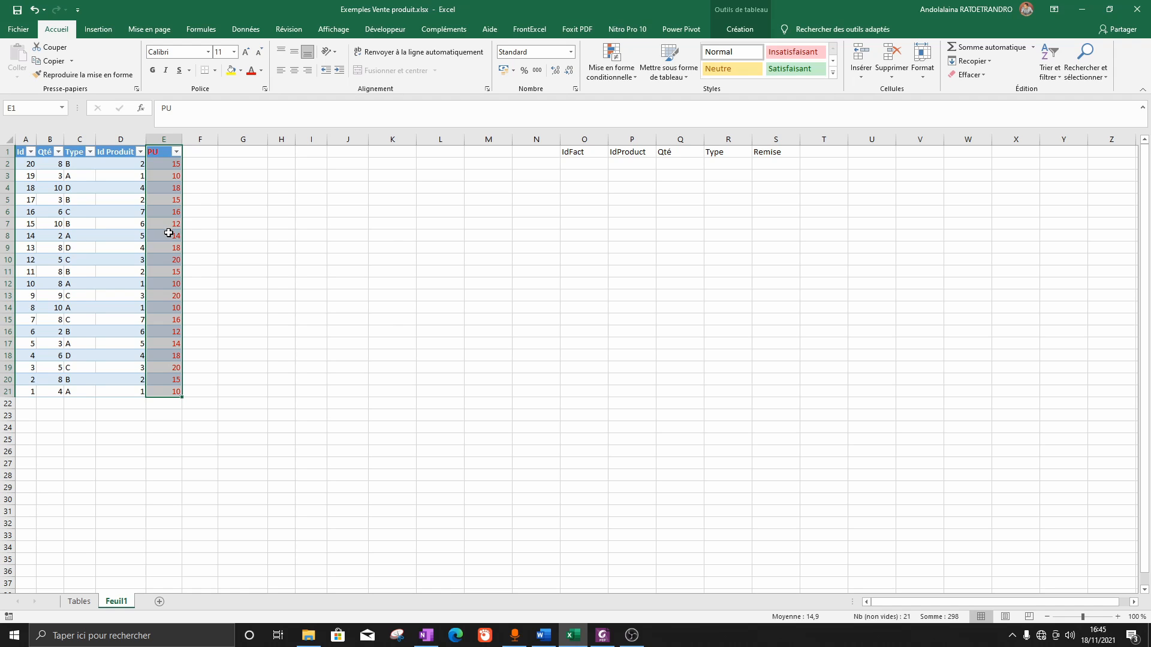
right_click(170, 233)
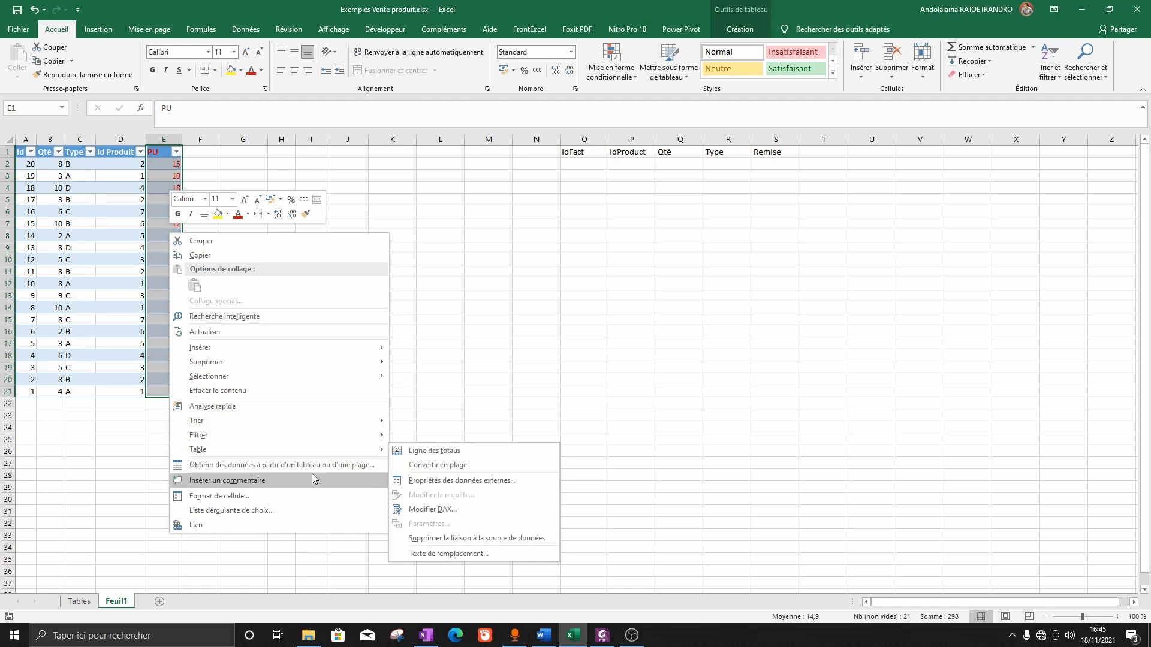
key(Escape)
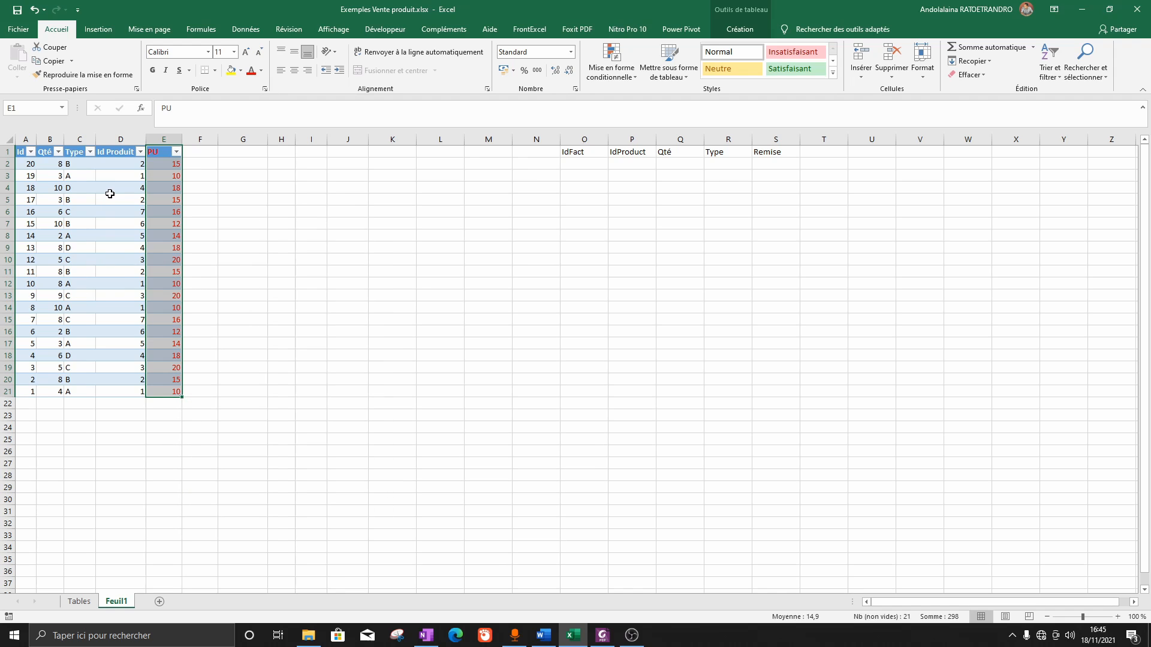
- Open the inverse table's DAX expression for editing, enlarging the dialog and the expression text
click(51, 165)
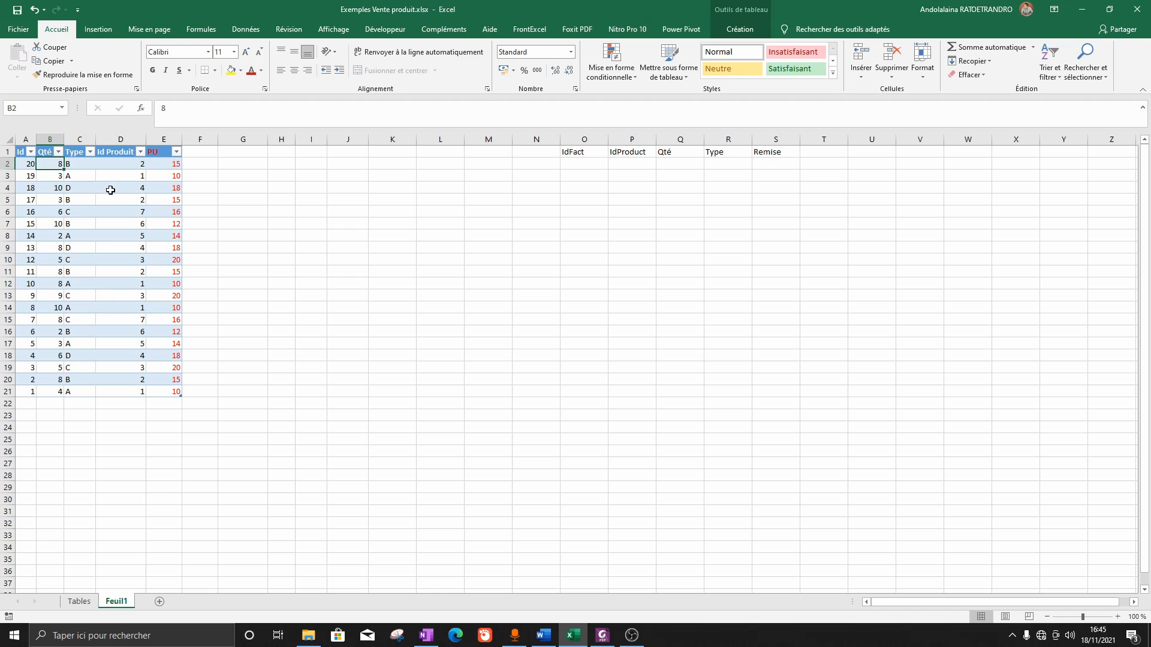
click(179, 167)
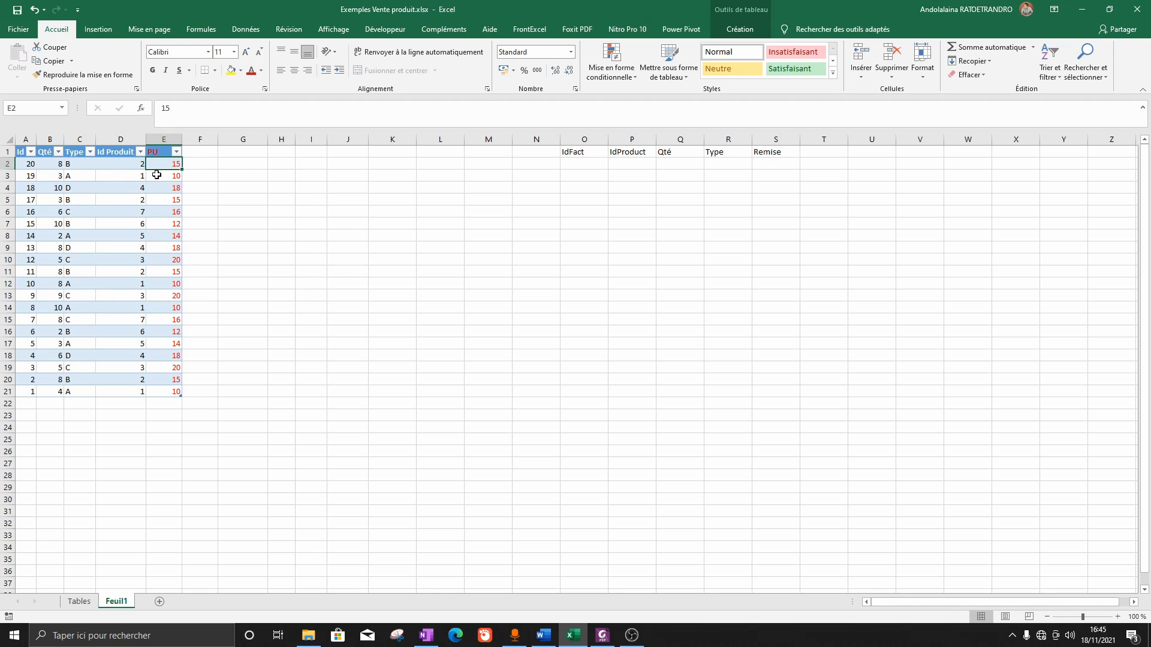
right_click(160, 254)
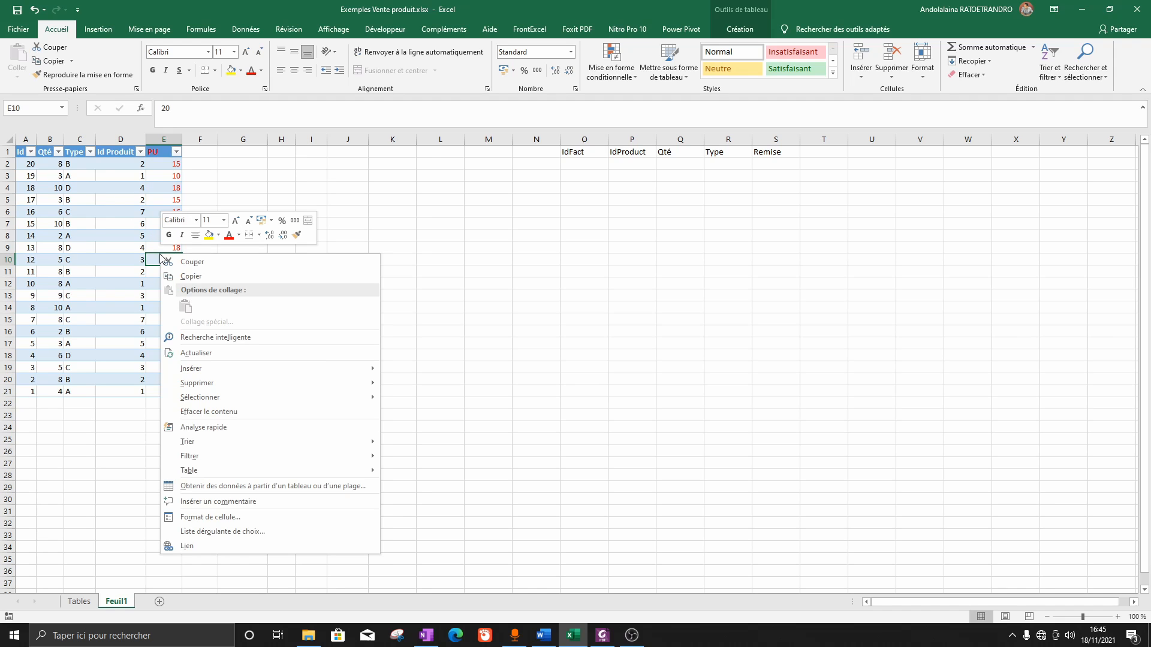
mouse_move(287, 476)
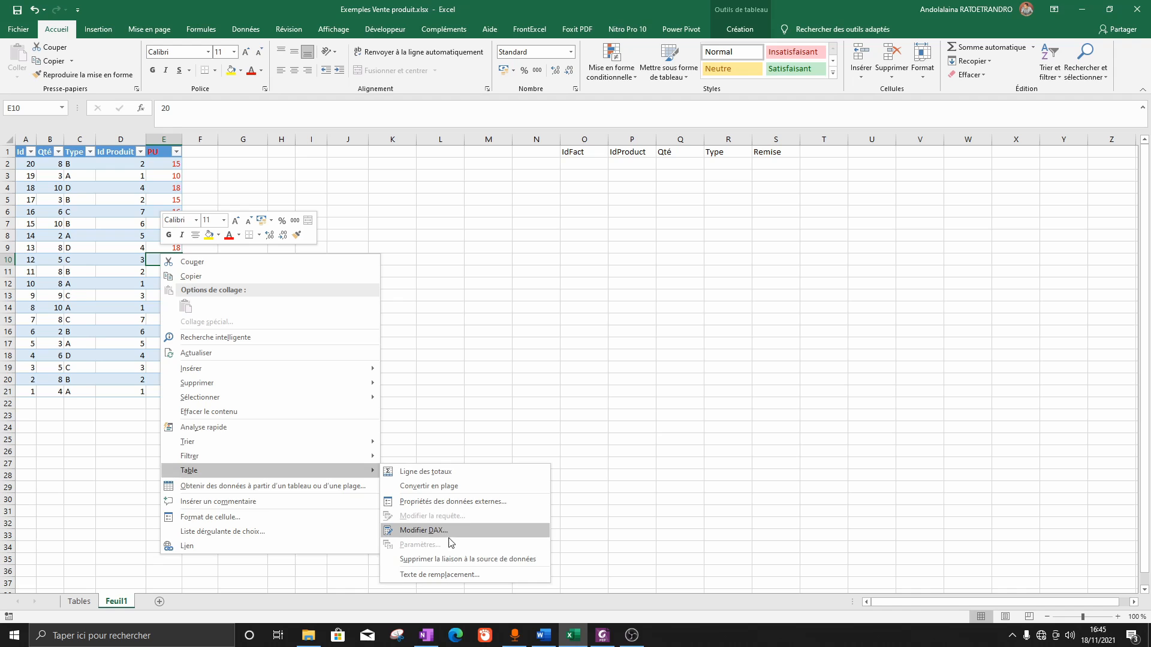
click(423, 530)
drag(643, 321, 367, 164)
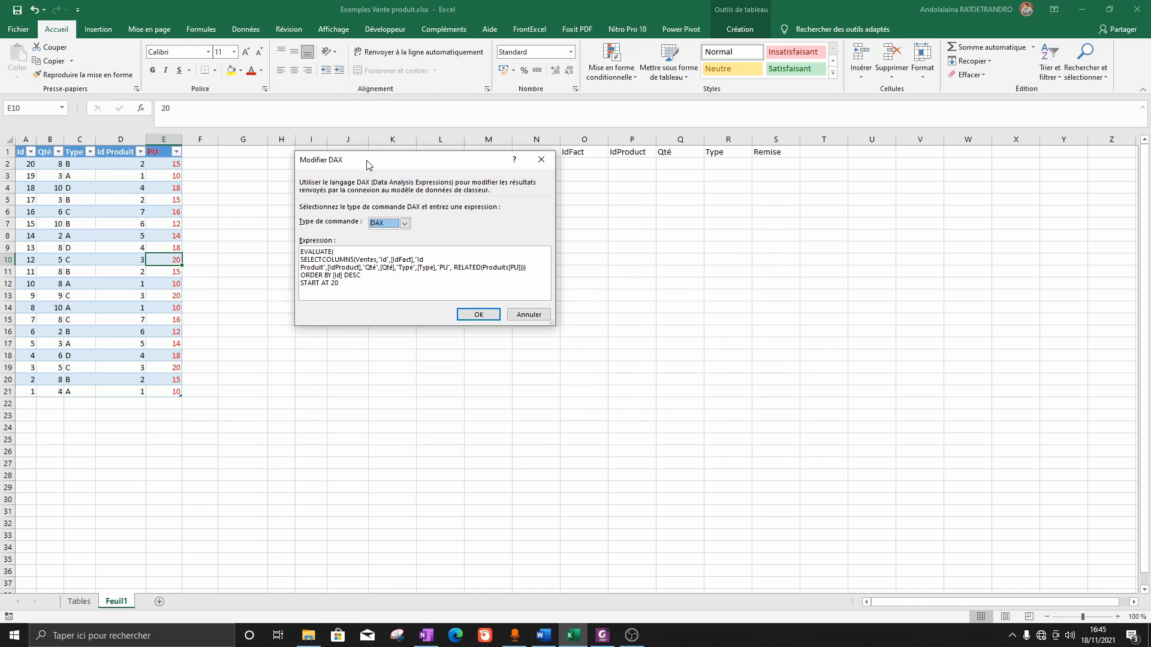
drag(552, 325, 723, 447)
key(Tab)
ctrl+scroll(407, 300, up, 5)
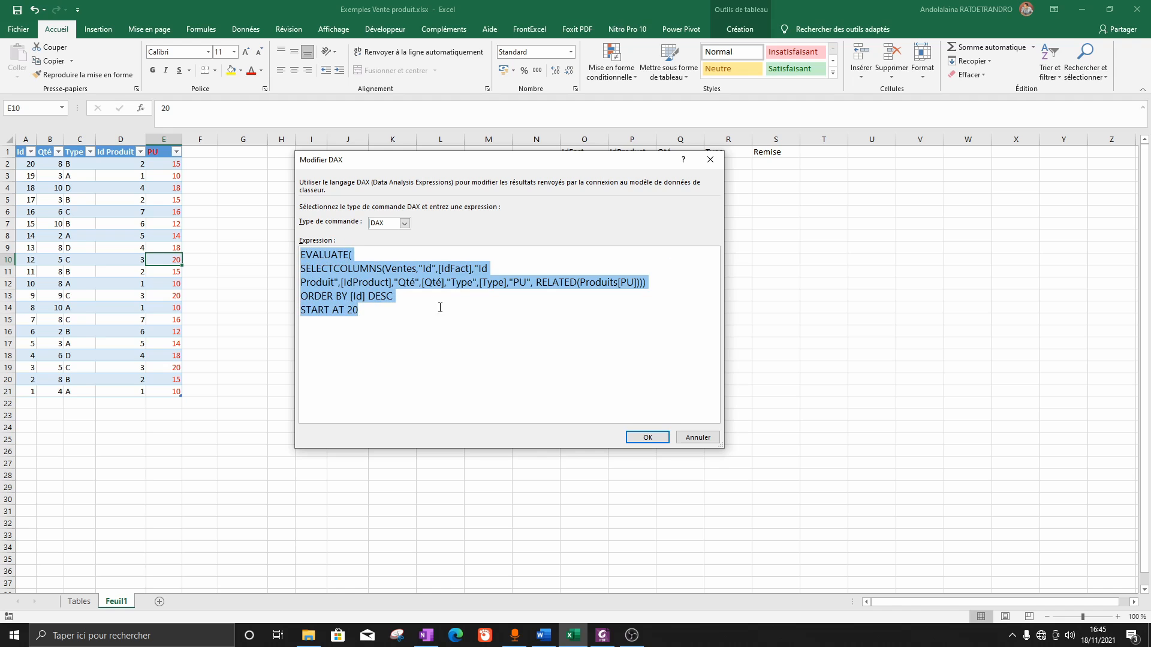
- Add the column name "Montant" followed by a comma after RELATED(Produits[PU]) inside SELECTCOLUMNS
click(579, 297)
click(639, 283)
text(, )
text(Montan)
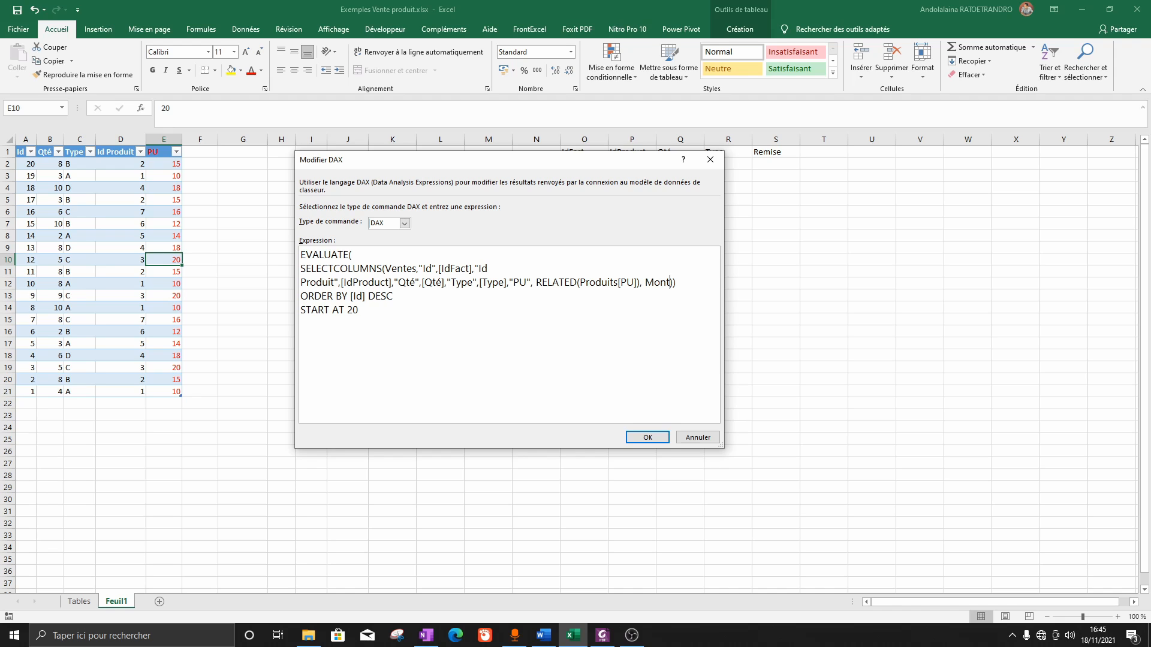
text(t")
click(686, 282)
text(",)
key(ctrl+a)
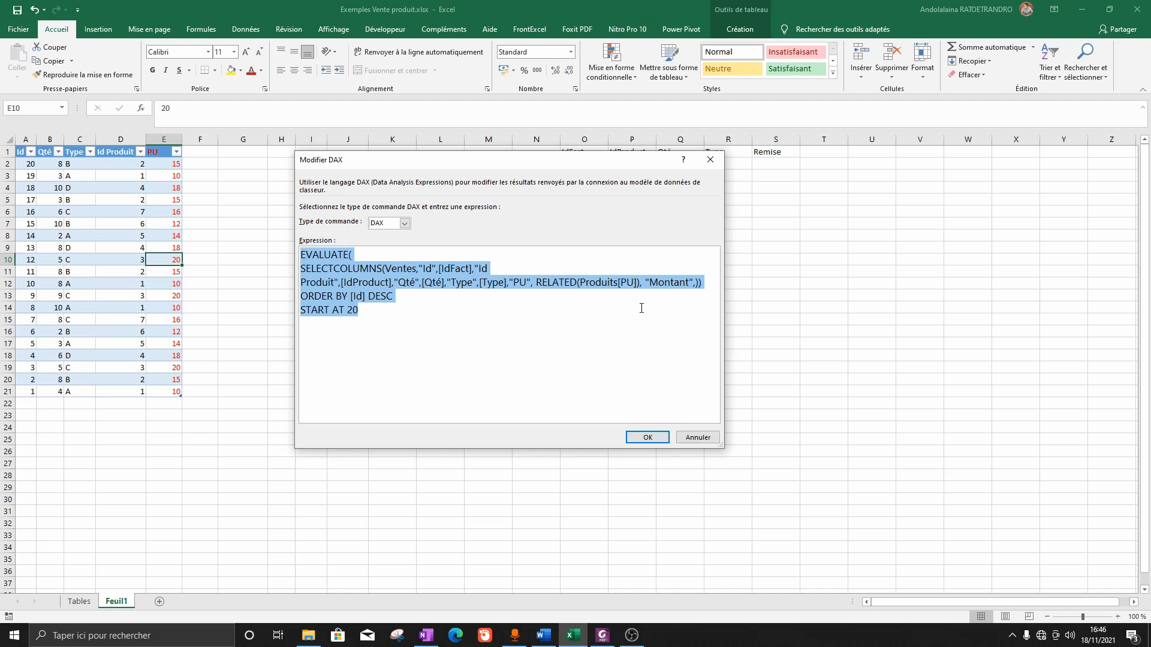
click(697, 284)
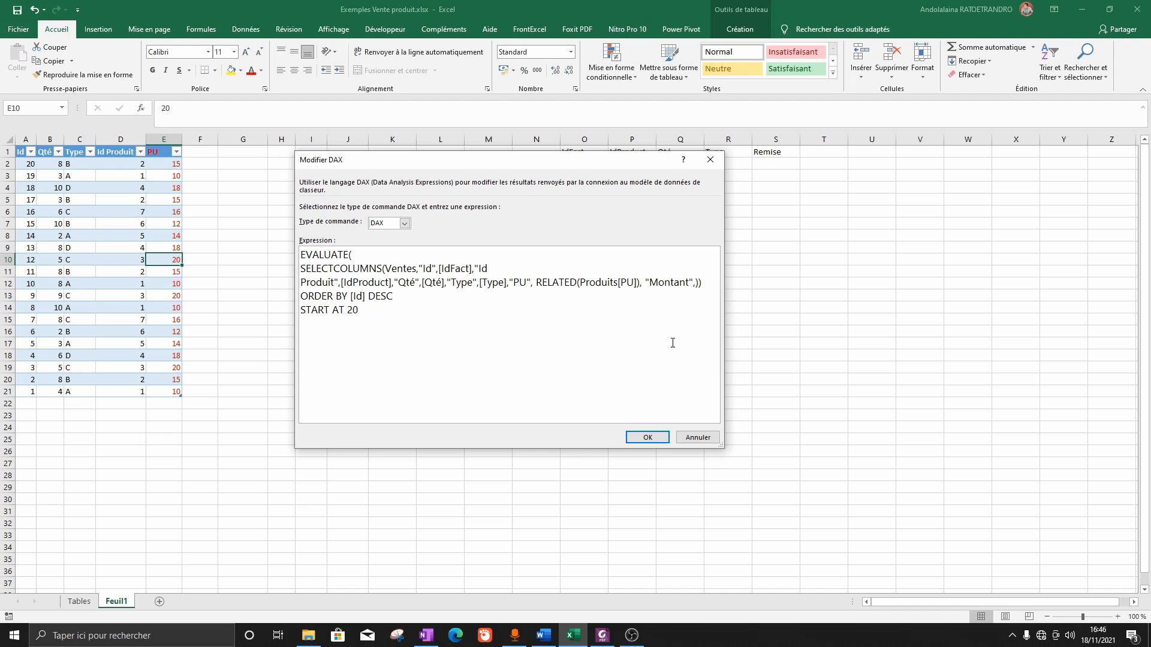
- Enter Qté*PU as the expression of the "Montant" column and try to apply the query
drag(721, 446, 739, 458)
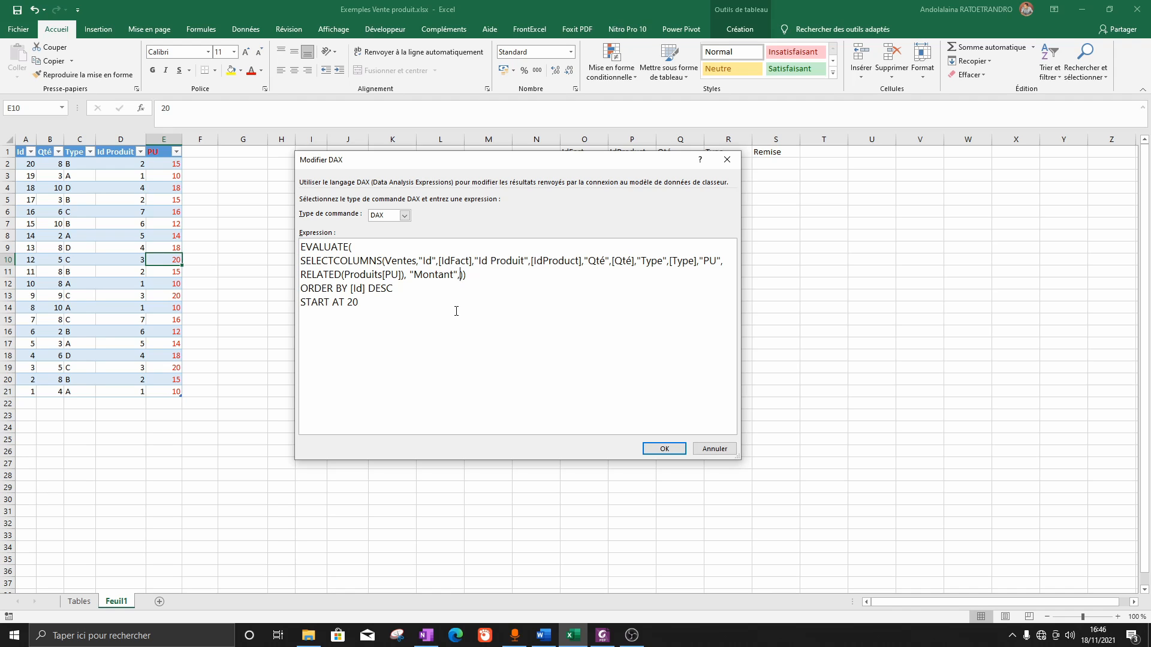
text(Qté*)
text(PY)
key(BackSpace)
text(U)
click(664, 449)
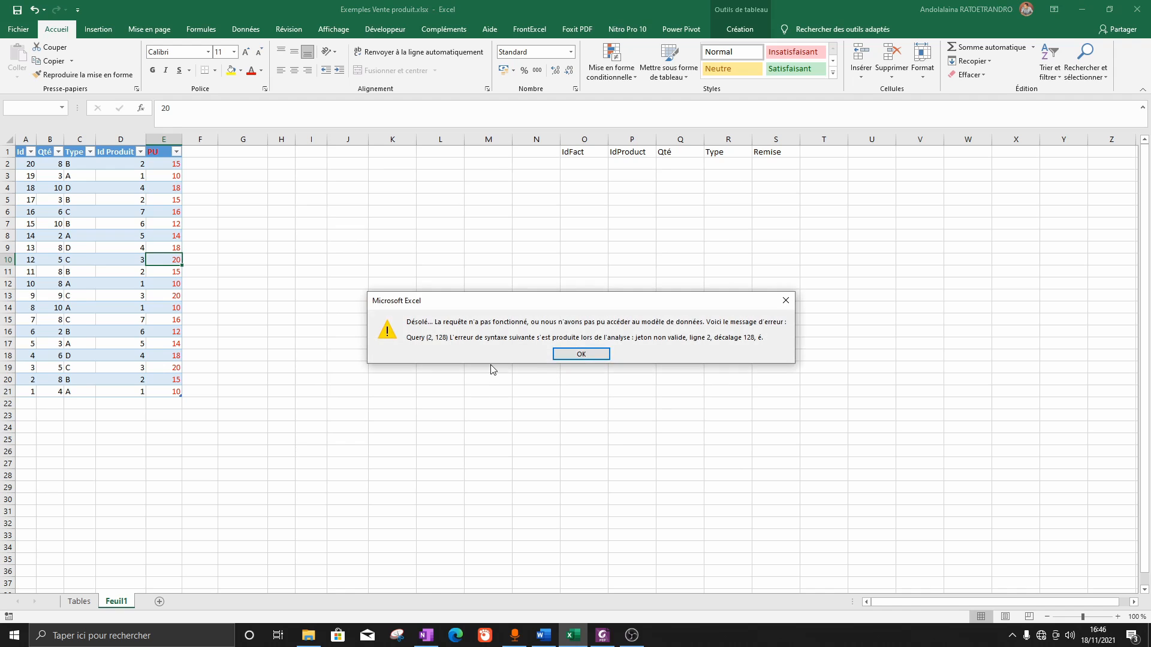
click(581, 353)
- Enclose both names in square brackets so the Montant expression reads [Qté]*[PU], and try to apply the query
right_click(171, 261)
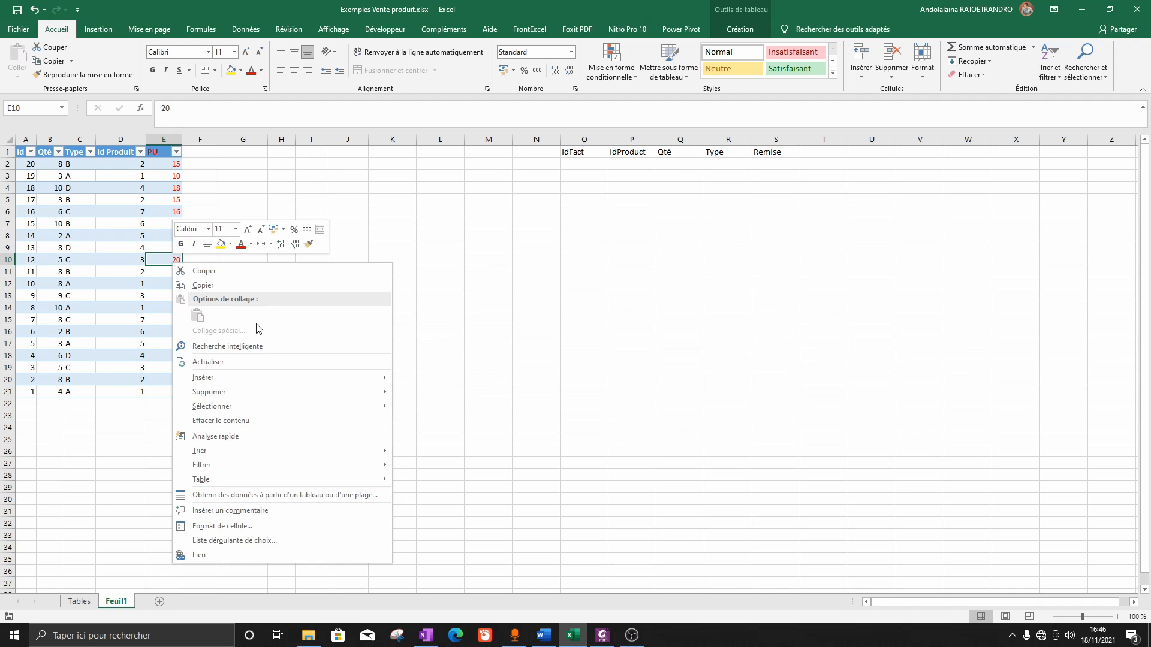
mouse_move(332, 484)
click(514, 543)
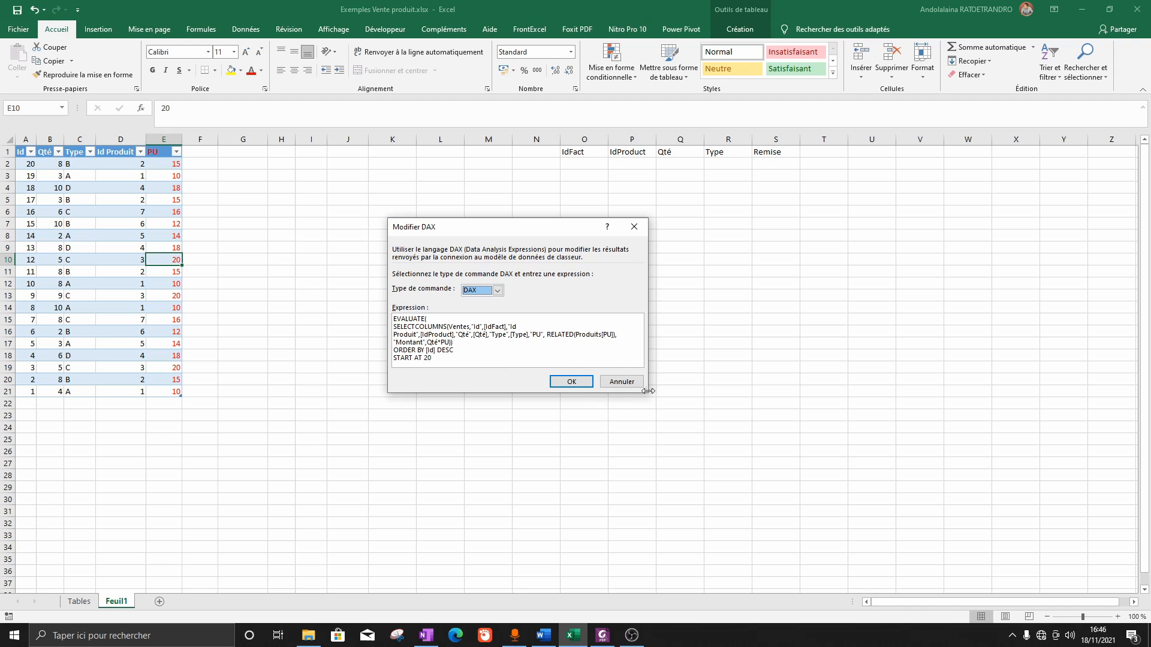
drag(646, 392, 818, 446)
drag(668, 376, 369, 324)
ctrl+scroll(538, 366, up, 1)
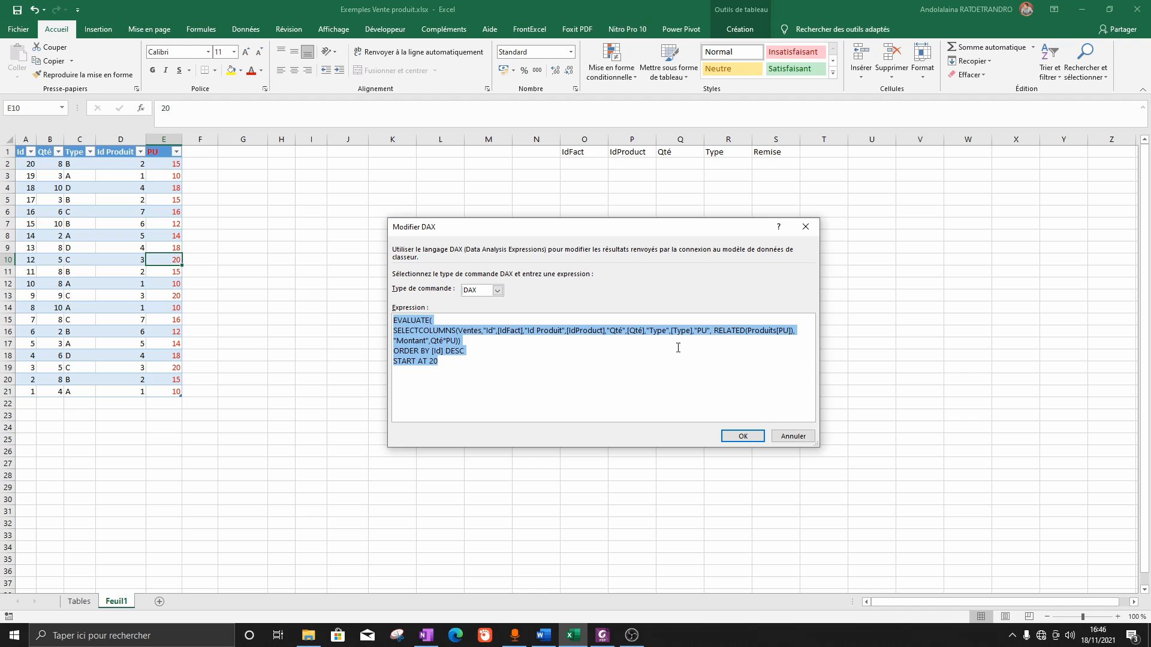
click(731, 336)
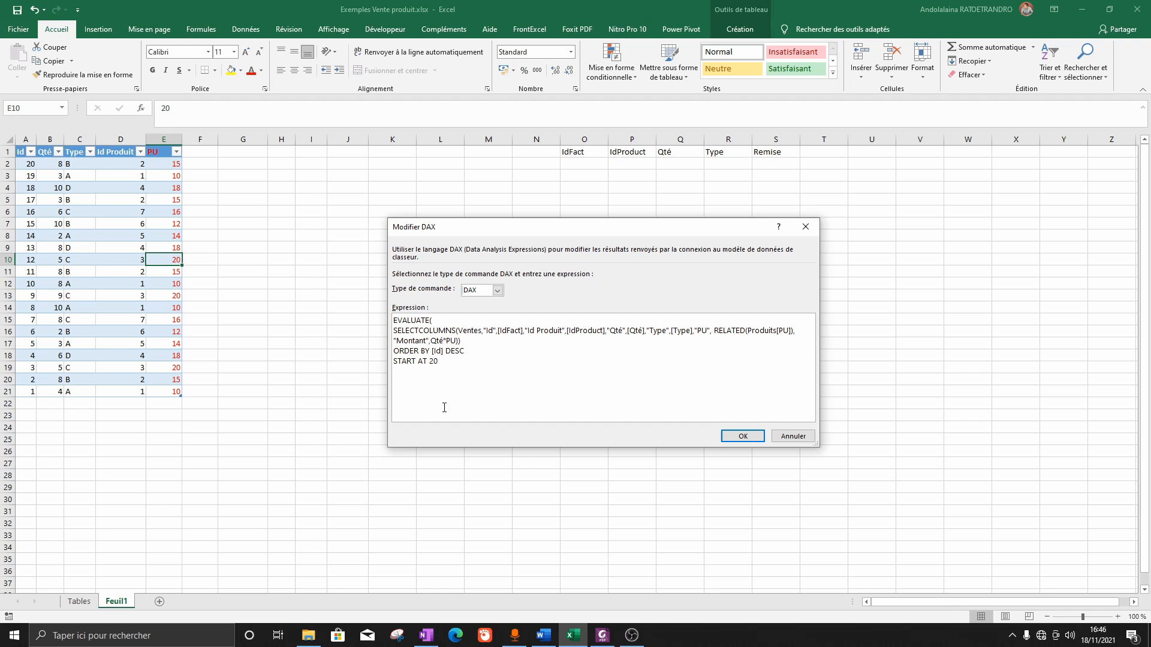
text([Qté]*[)
click(742, 436)
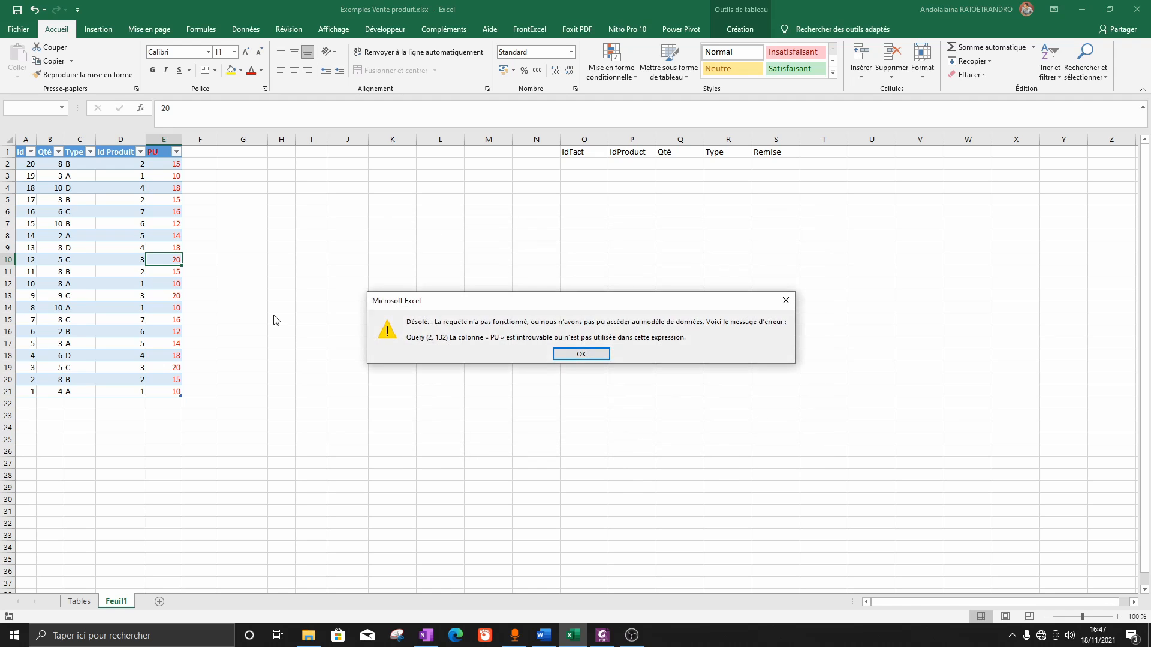
click(582, 354)
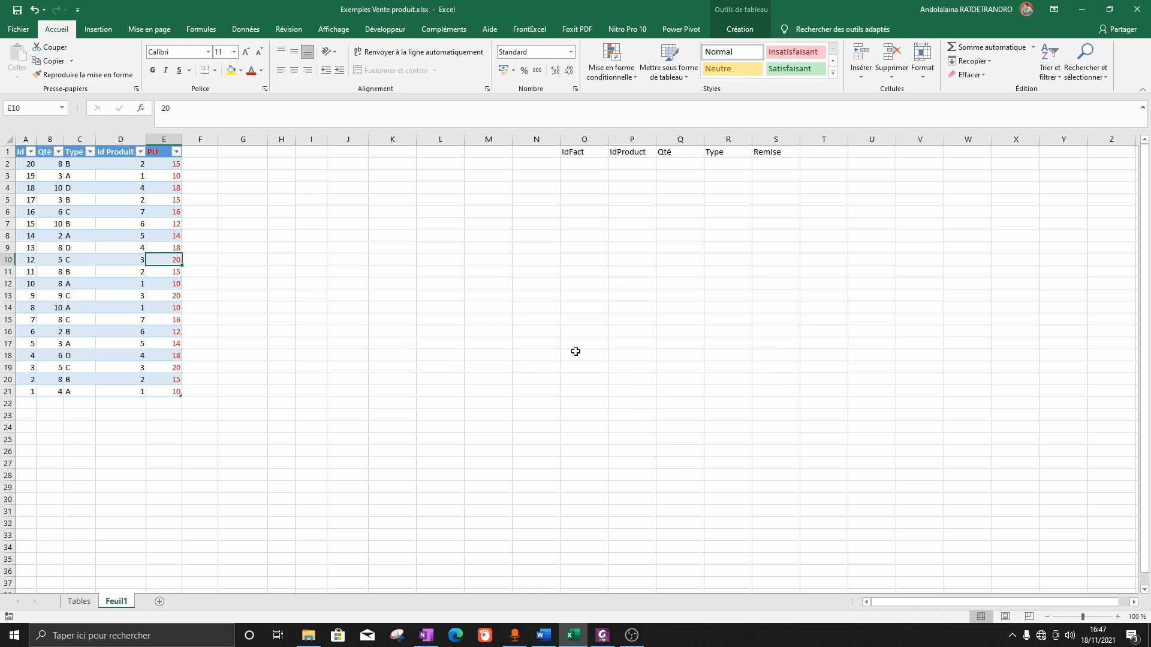
- Replace [PU] in the Montant expression with a copy of RELATED(Produits[PU]) and apply the query
right_click(177, 258)
mouse_move(338, 473)
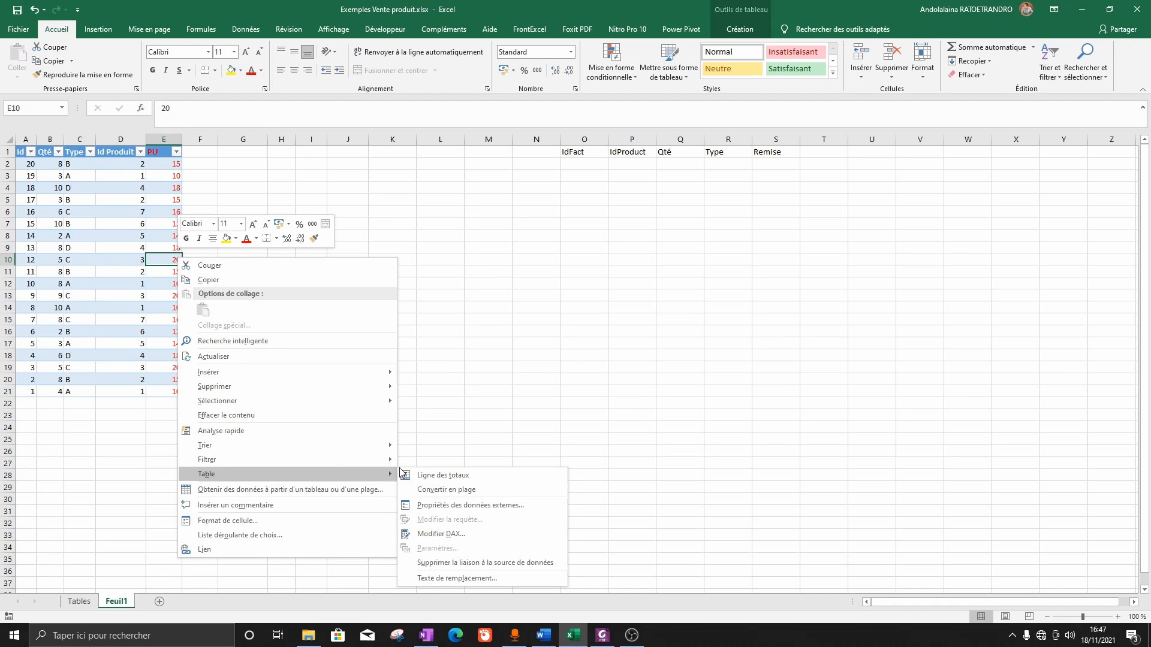
click(441, 534)
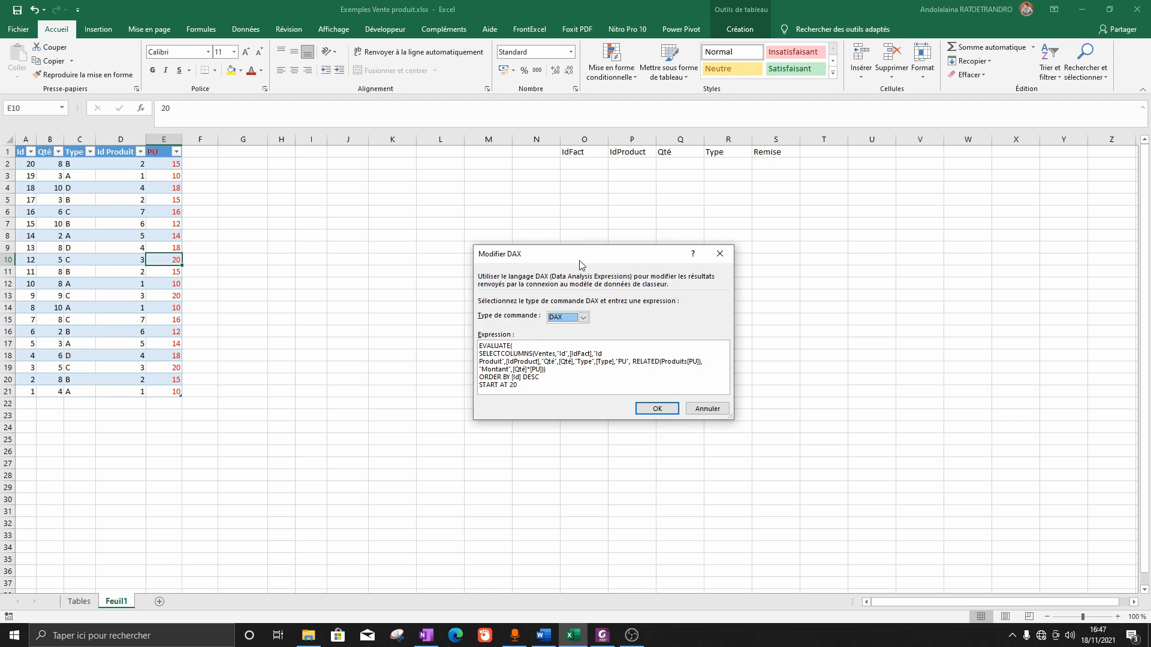
drag(580, 264, 460, 225)
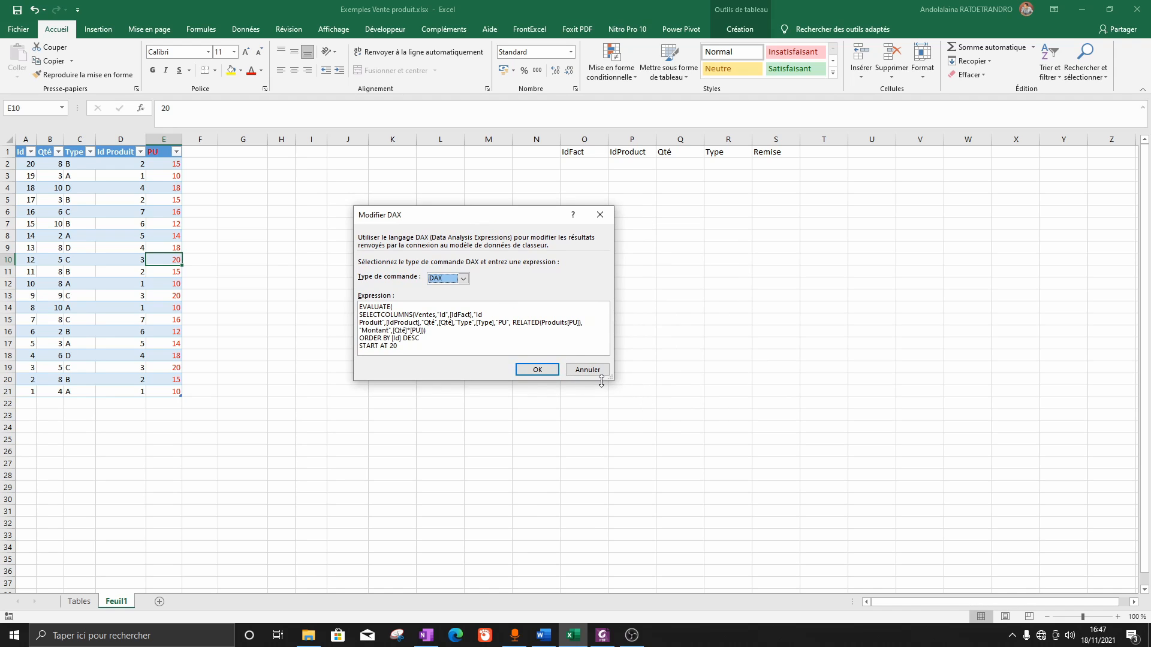
drag(602, 381, 717, 447)
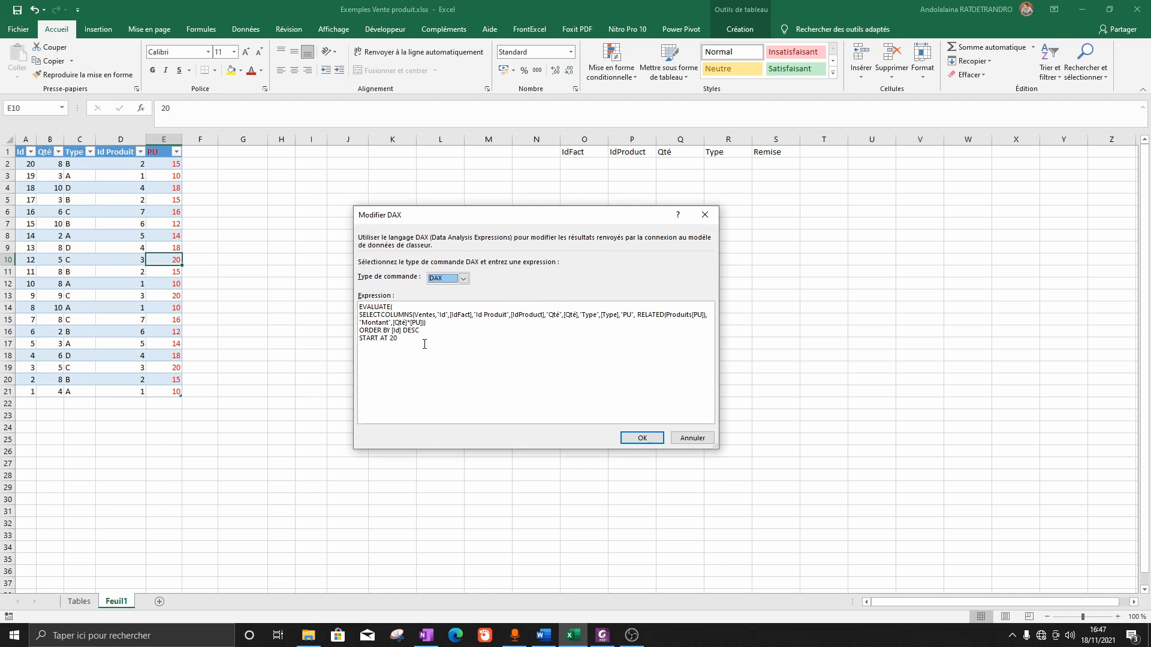
drag(424, 344, 339, 307)
scroll(503, 360, up, 3)
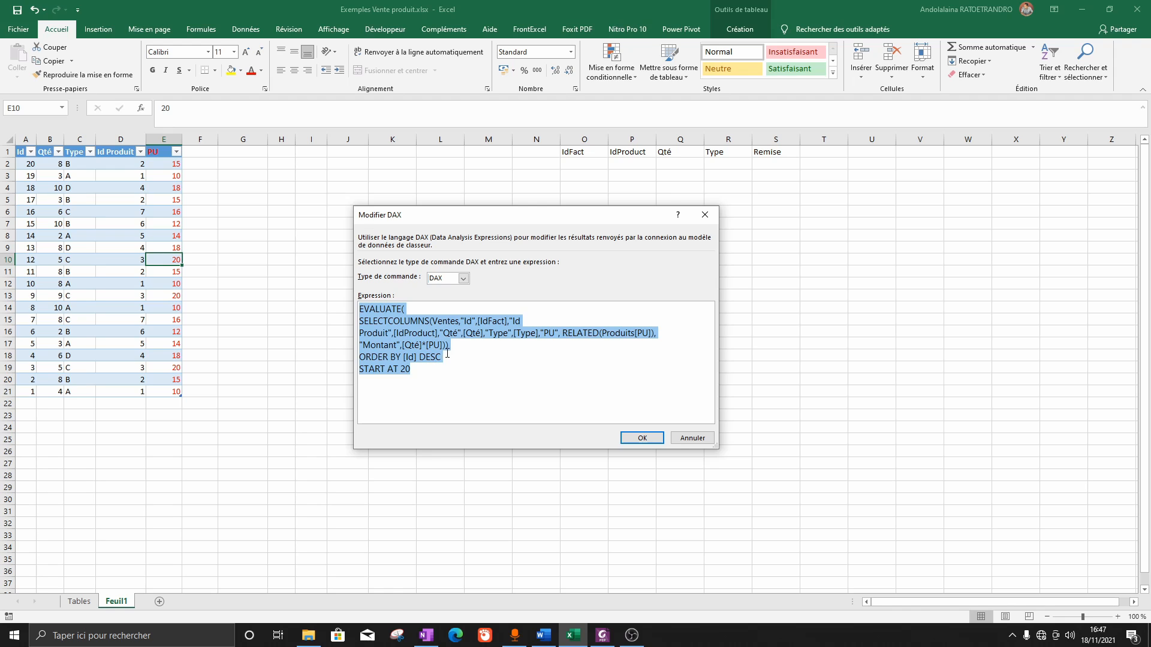
click(562, 334)
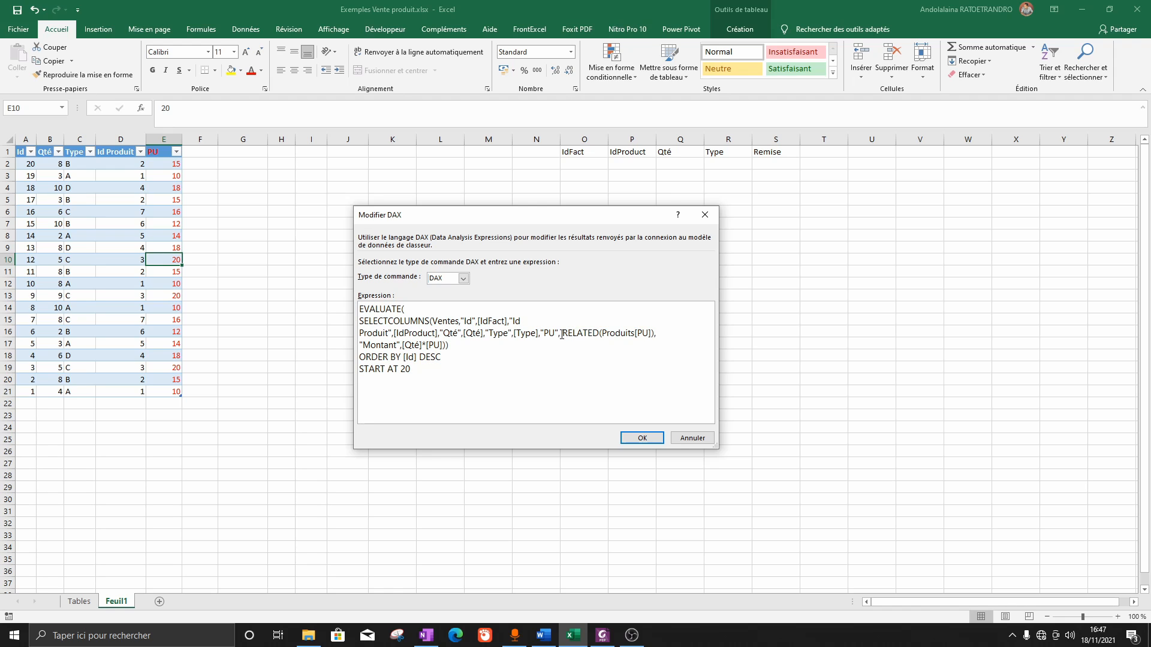
drag(563, 334, 655, 334)
key(ctrl+c)
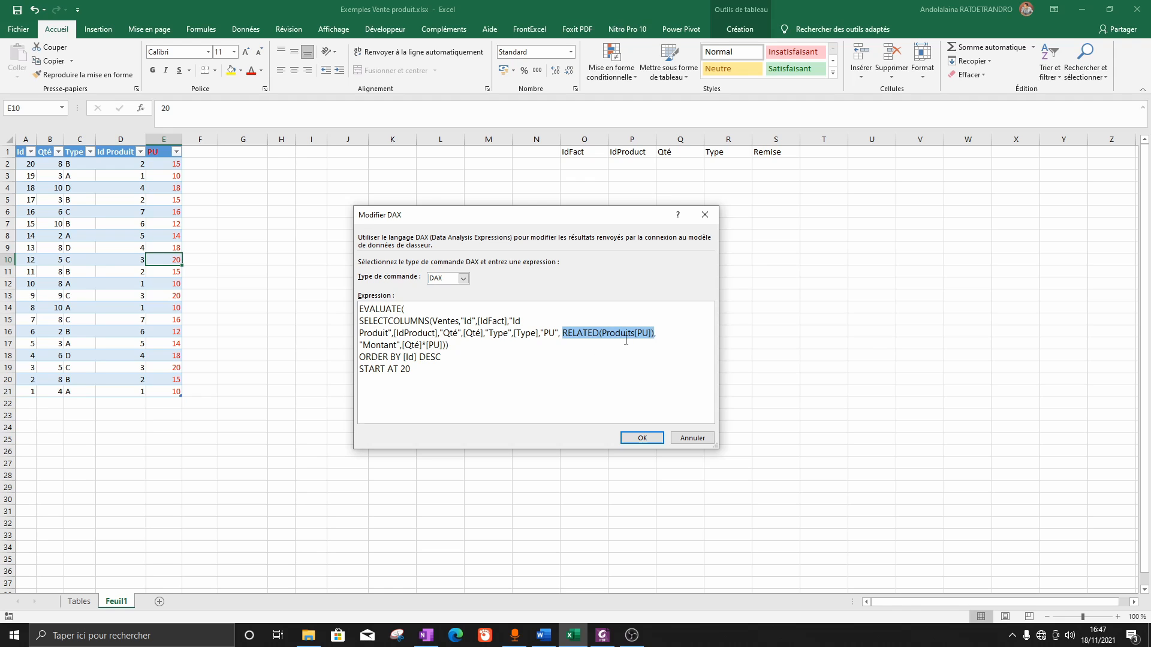
drag(426, 345, 446, 347)
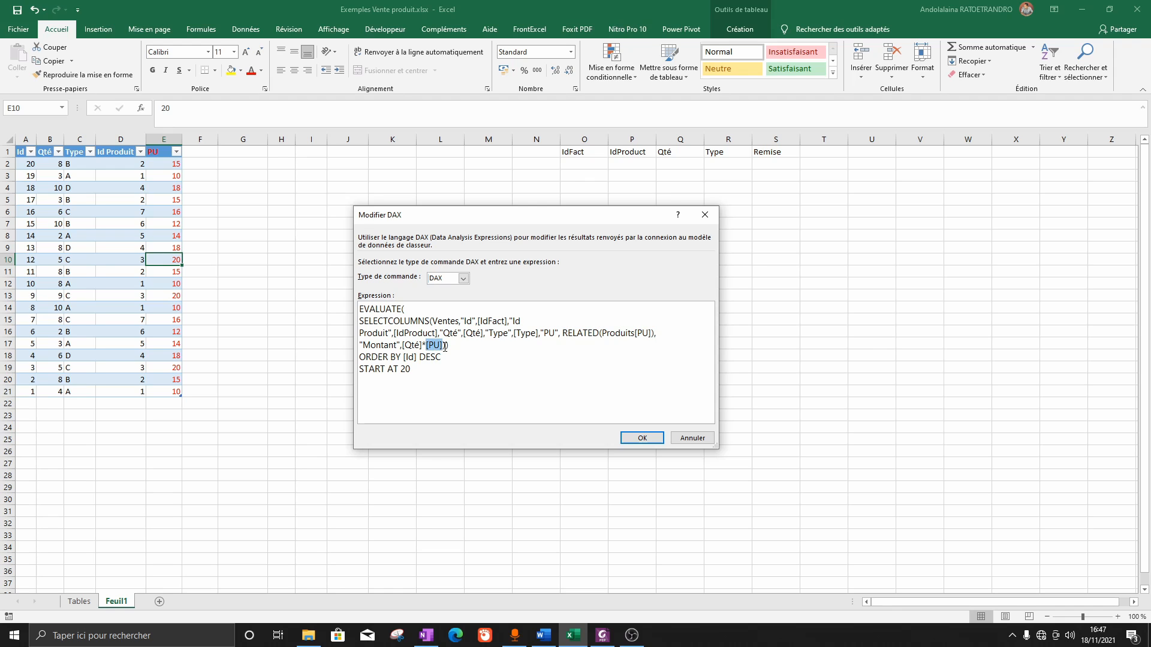
key(ctrl+v)
click(642, 438)
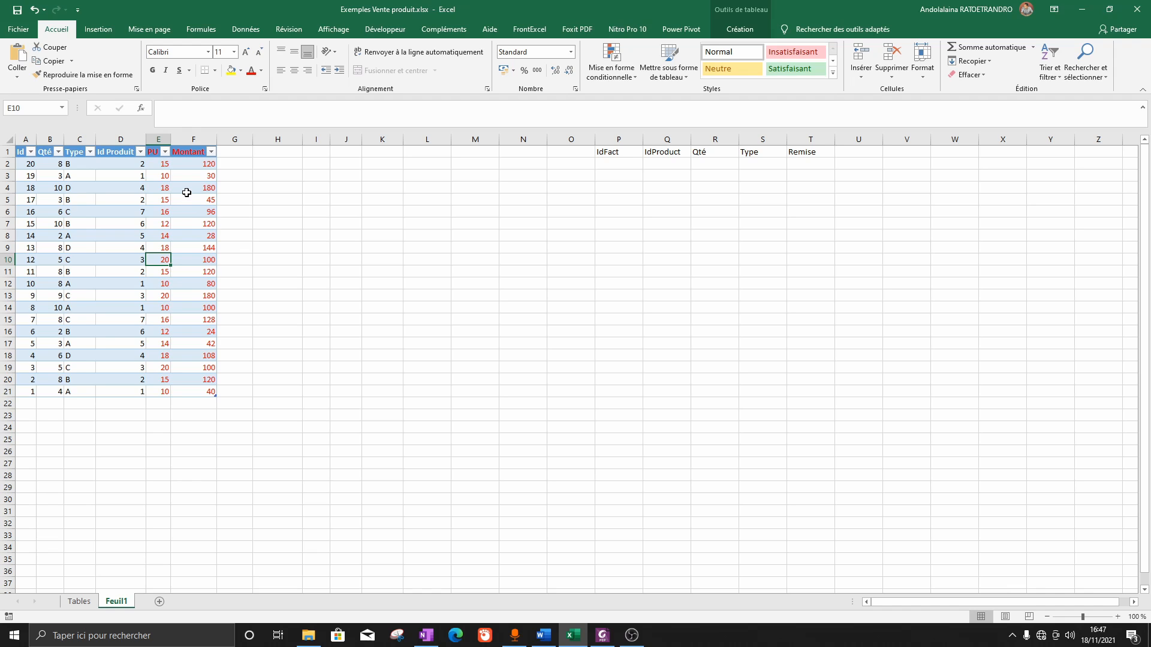
- Try a check formula in H2 multiplying the first row's Qté by its PU, and discard it
drag(202, 165, 203, 387)
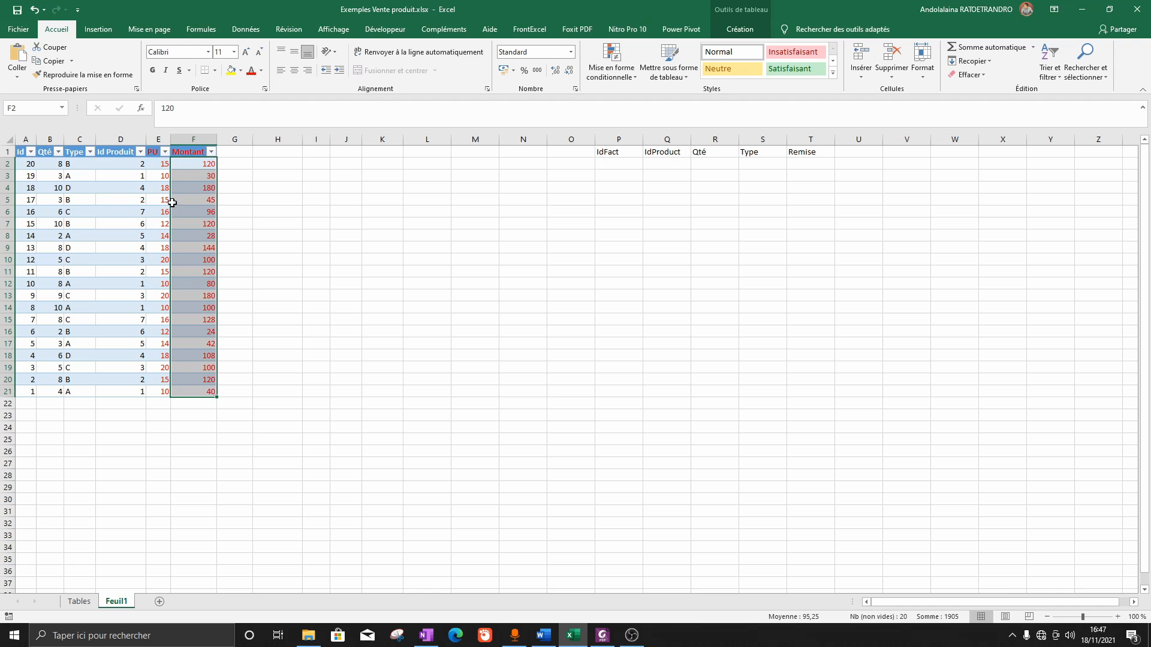
click(256, 164)
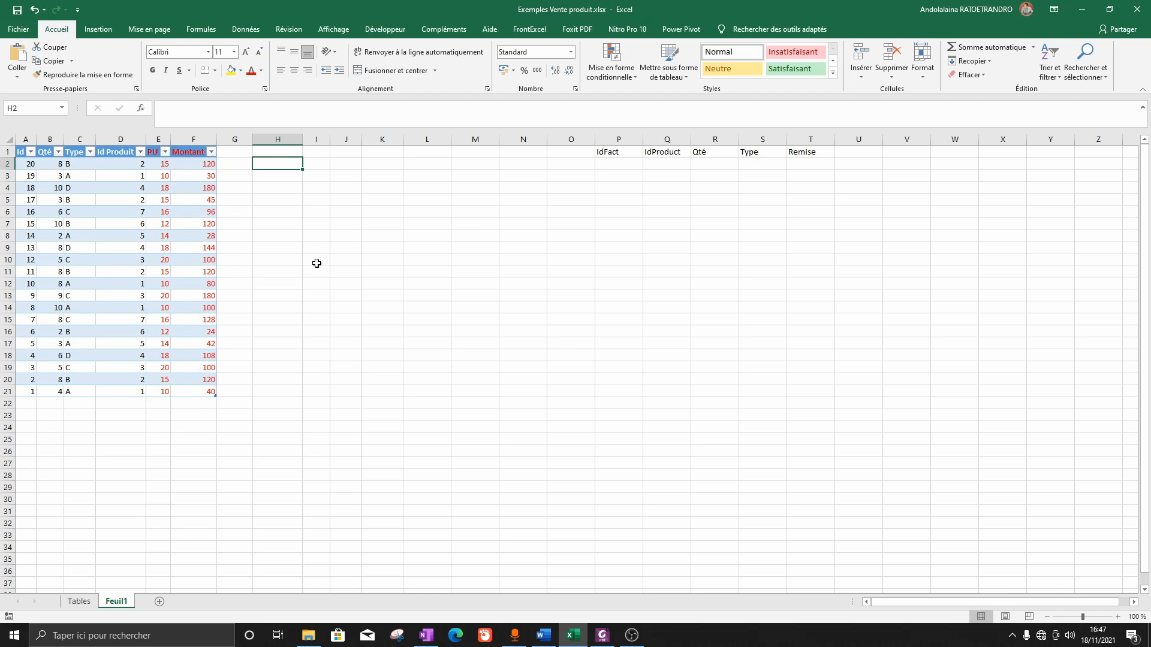
text(+)
key(Left)
key(Left)
key(Left)
key(Left)
key(Left)
key(Left)
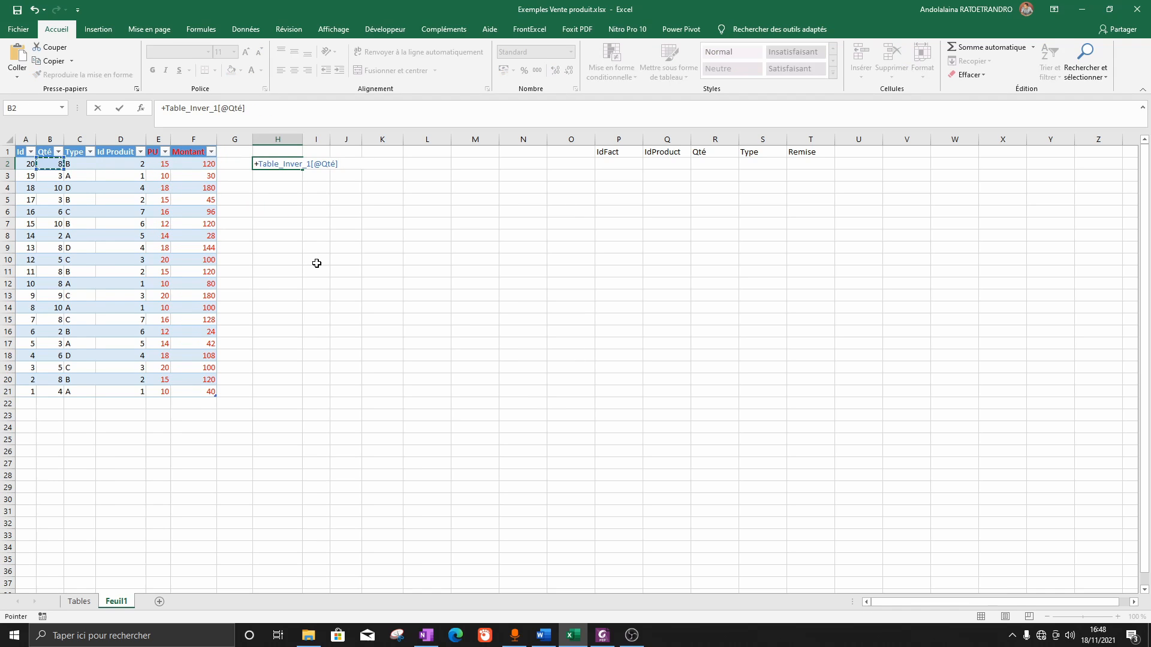
text(*)
key(Left)
key(Left)
key(Left)
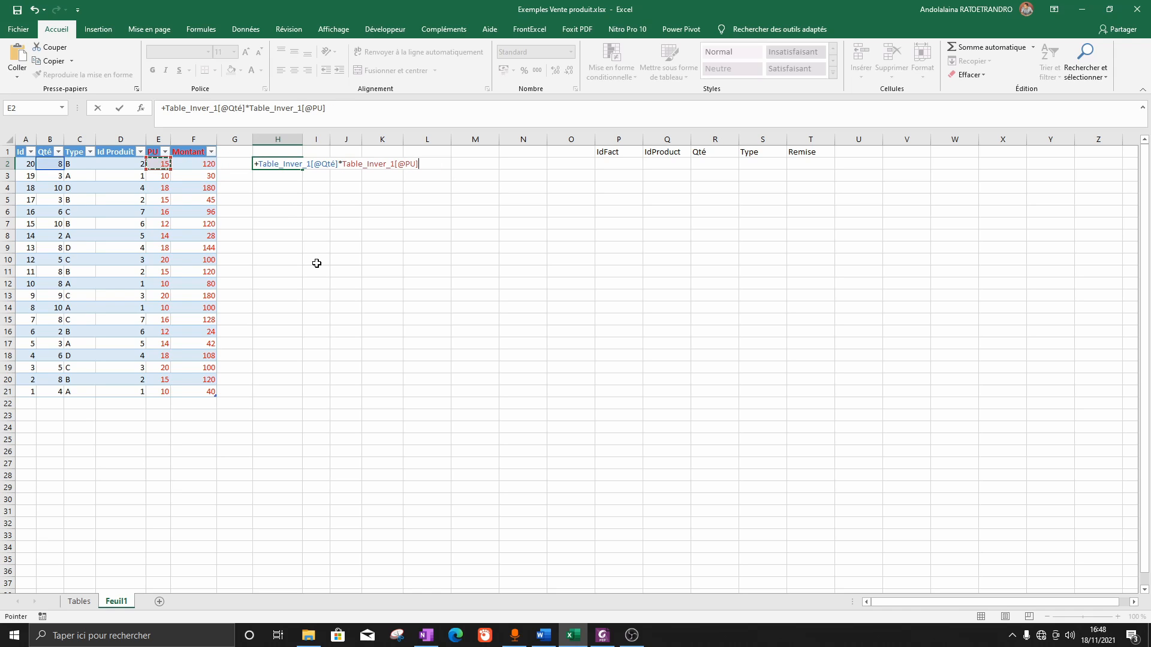
key(Return)
key(Up)
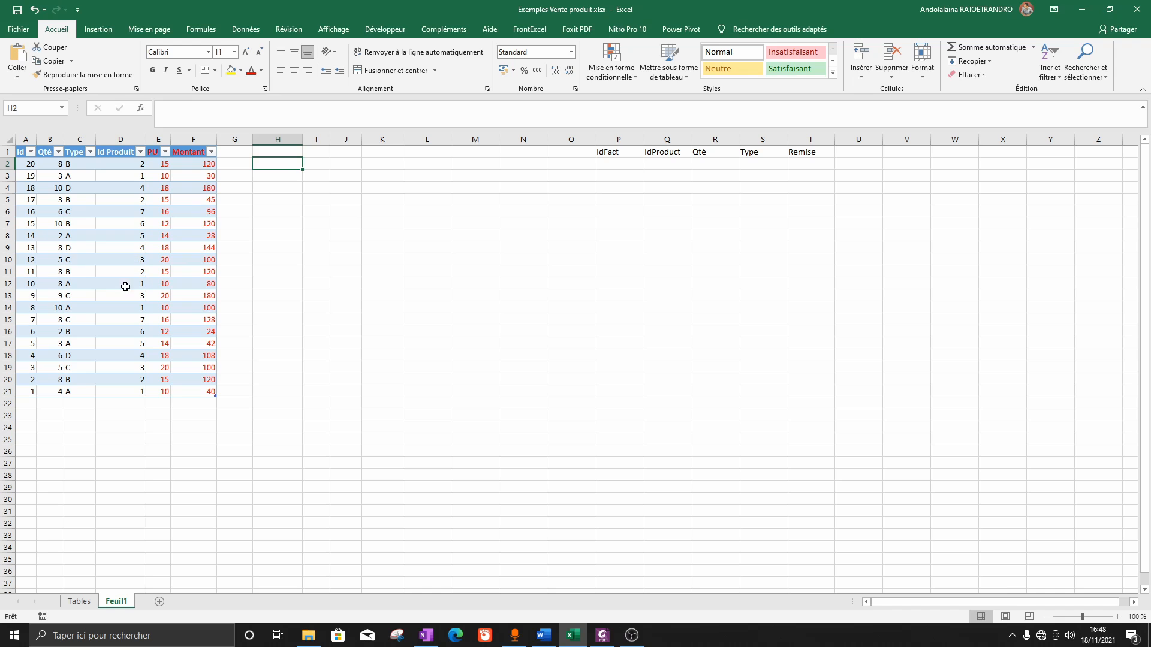
- Launch DAX Studio with a cell of the inverse table selected
click(159, 296)
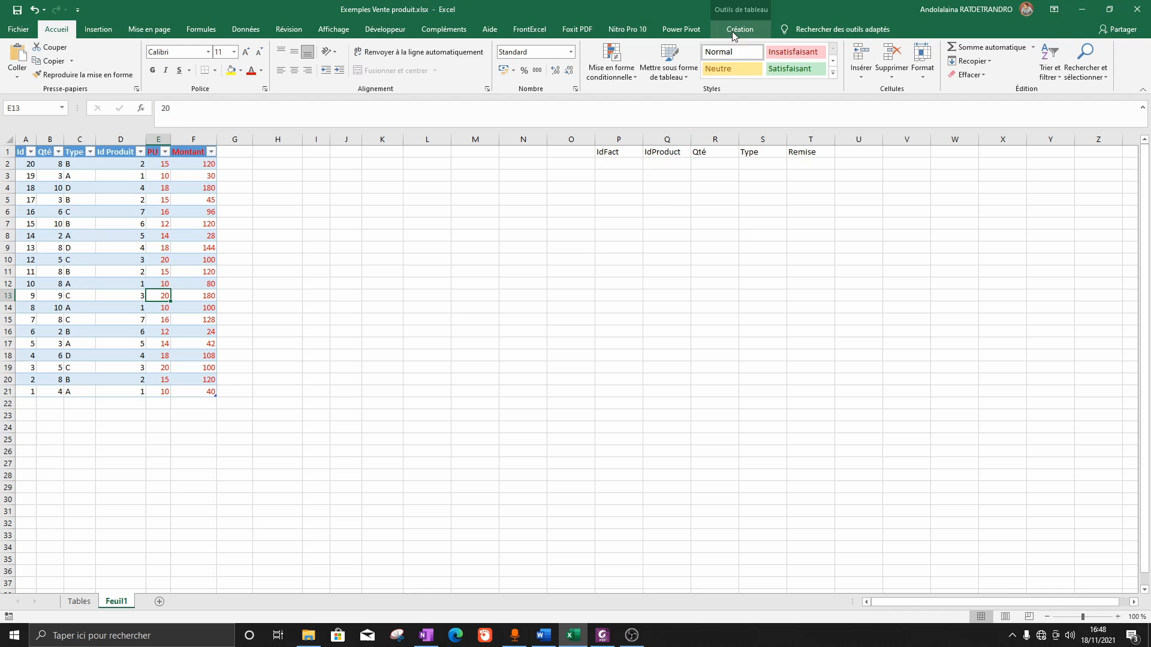
click(699, 31)
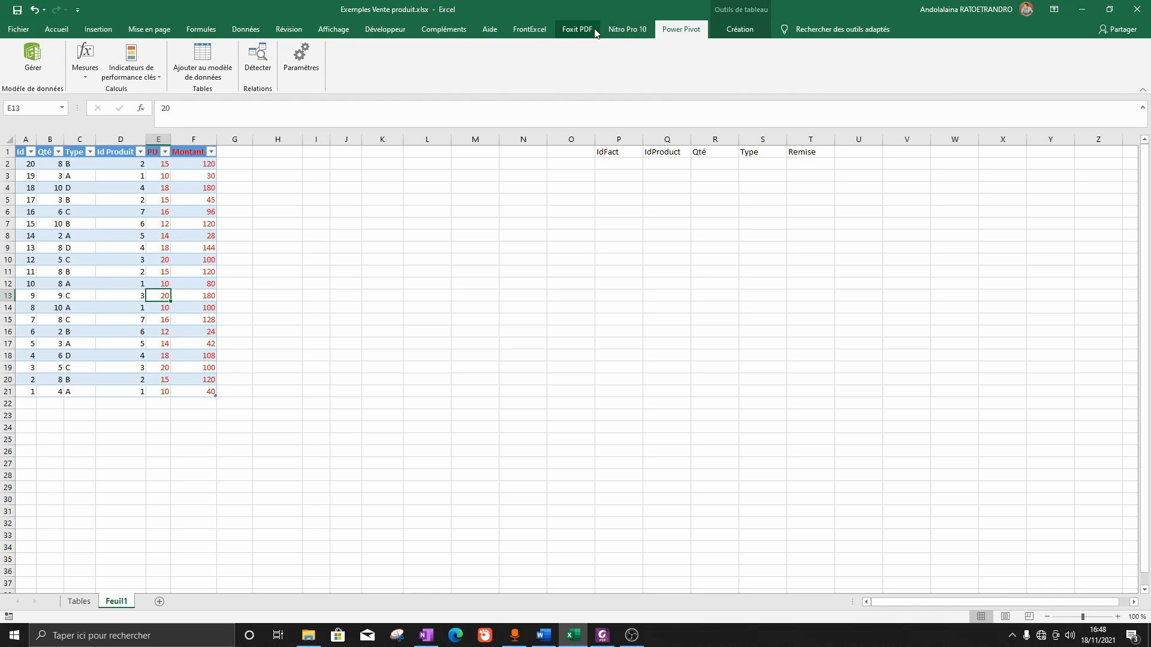
click(456, 34)
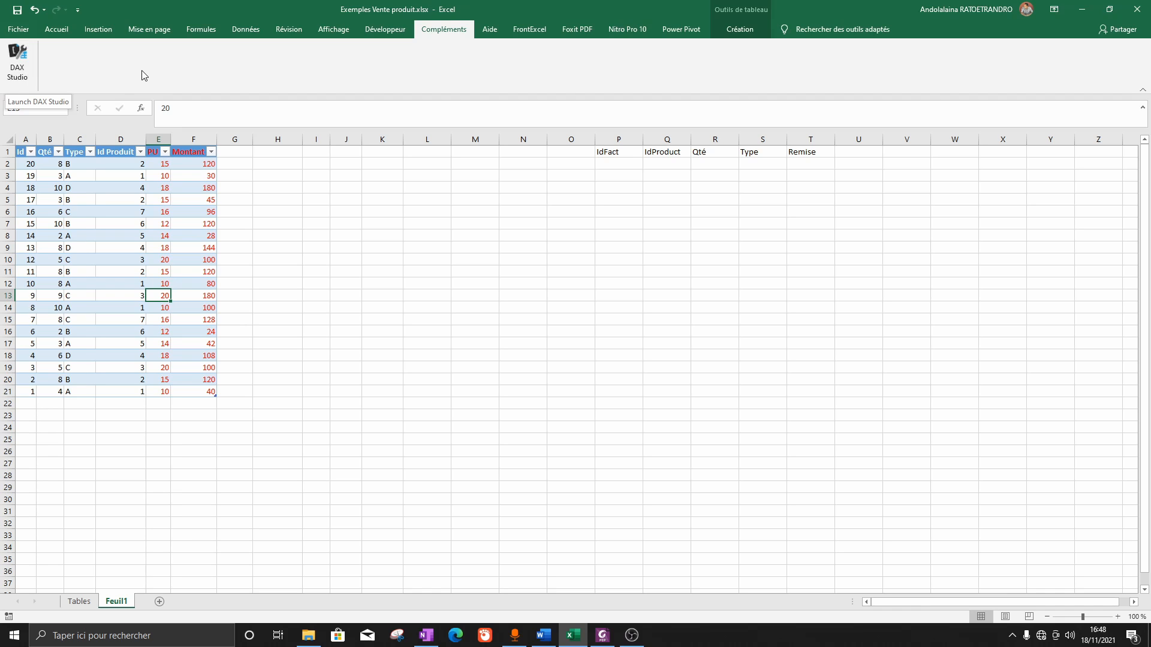
click(25, 69)
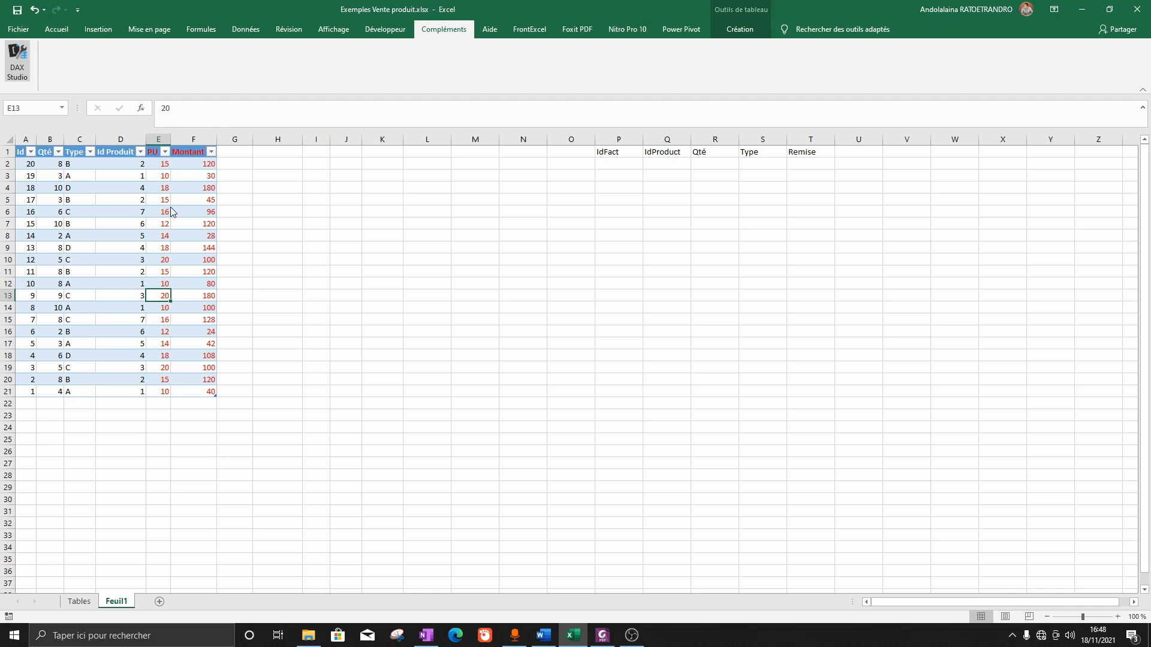
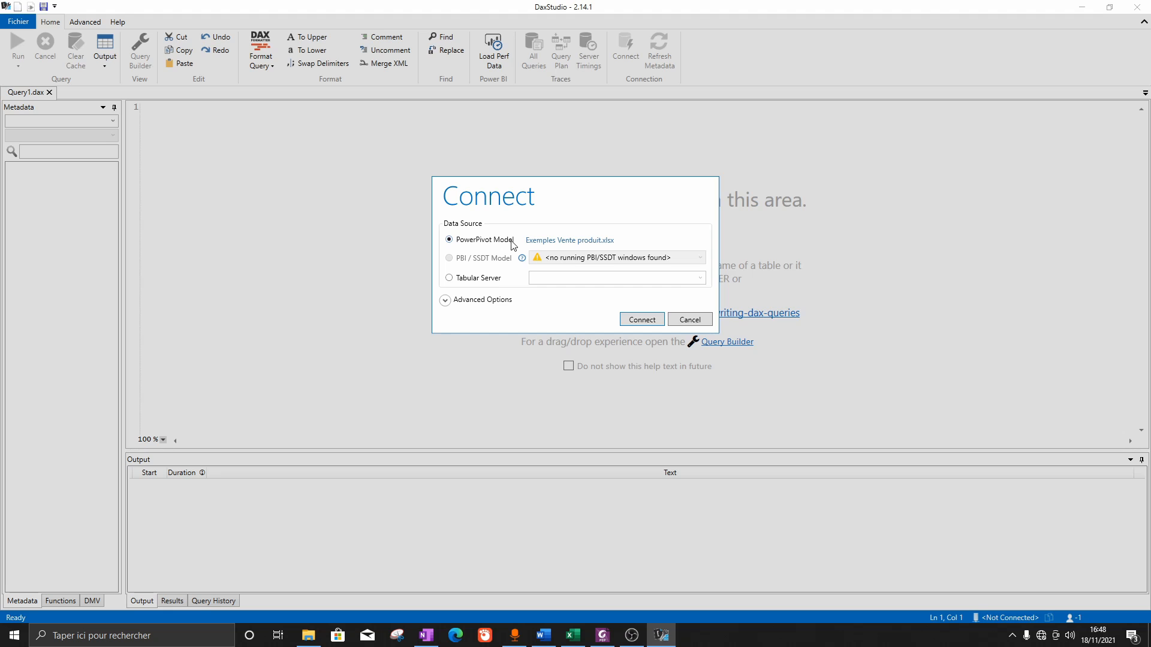
- Connect to the PowerPivot model of Exemples Vente produit.xlsx and start the query with EVALUATE(
click(642, 321)
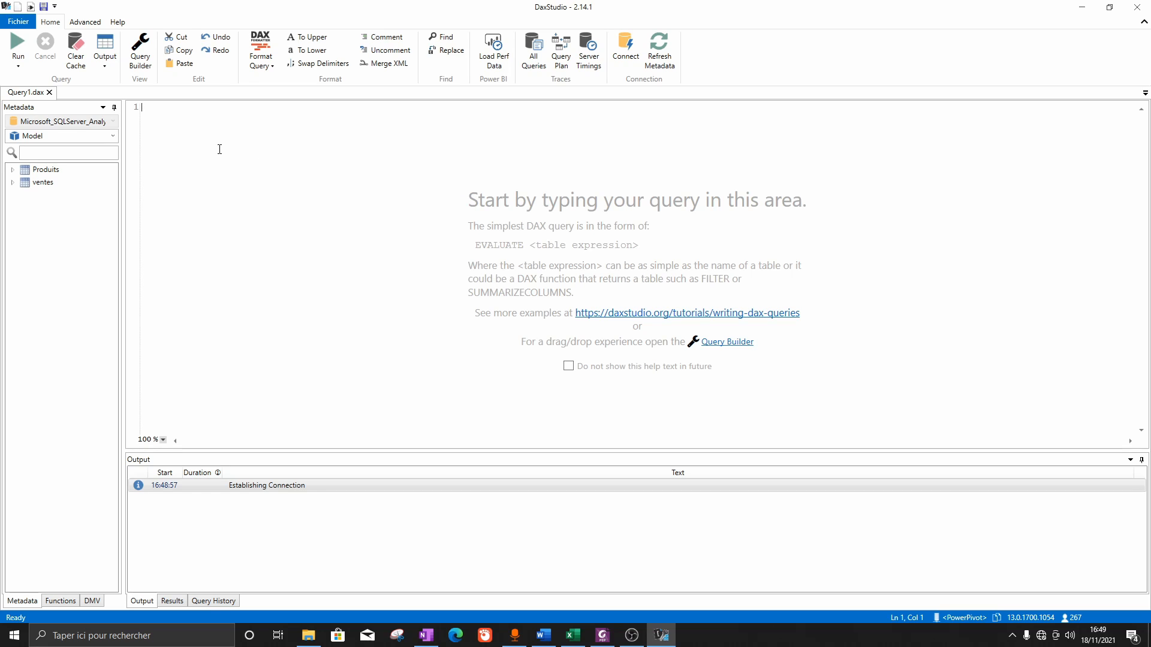
text(EV)
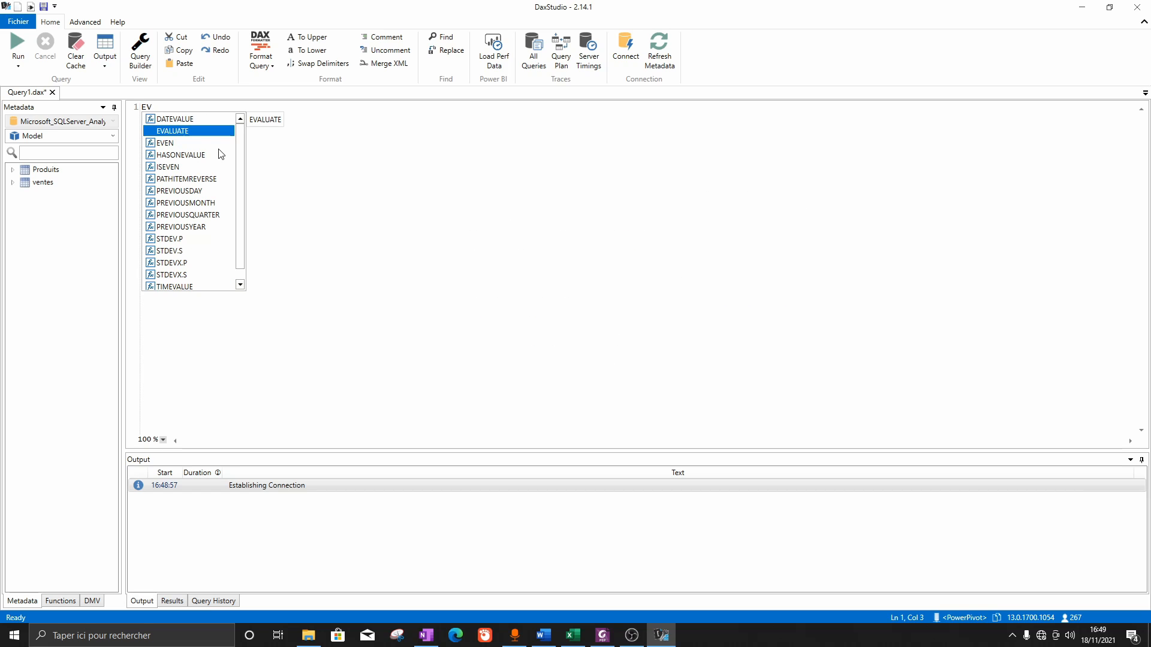
text(AL)
key(Return)
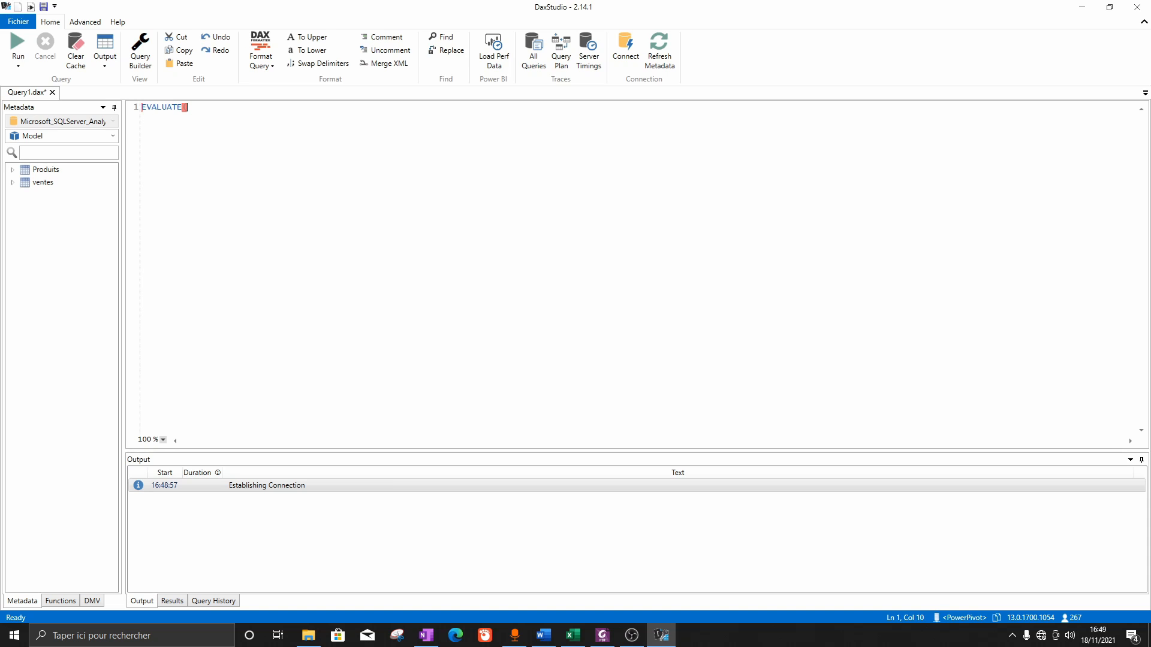
text(()
key(Return)
- Enter selectcolumns on an indented second line below EVALUATE(
text(SELECTIO)
key(BackSpace)
key(BackSpace)
key(BackSpace)
key(BackSpace)
key(BackSpace)
key(BackSpace)
key(BackSpace)
key(BackSpace)
key(BackSpace)
key(BackSpace)
key(BackSpace)
key(BackSpace)
key(BackSpace)
key(BackSpace)
text(SELE)
key(BackSpace)
key(BackSpace)
key(BackSpace)
key(BackSpace)
key(BackSpace)
key(BackSpace)
text(()
key(Return)
text(electcolumns)
click(111, 137)
click(70, 271)
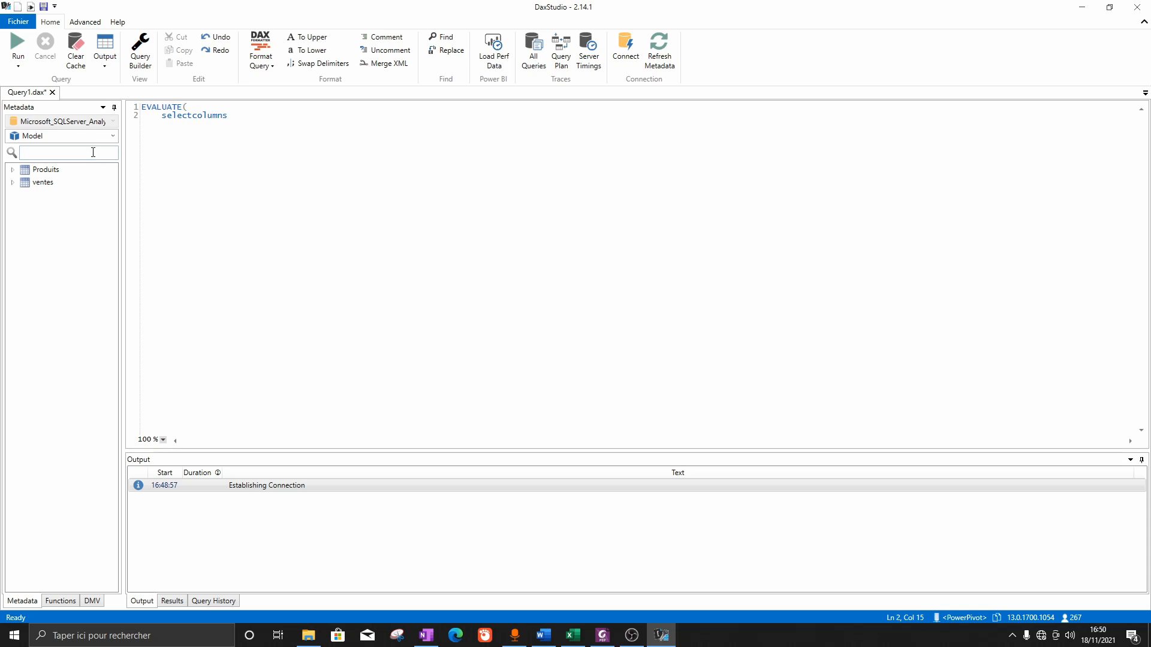
click(104, 107)
click(84, 124)
click(113, 137)
click(113, 139)
- Search the DAX functions for "sele" and replace the typed selectcolumns with the SELECTCOLUMNS function template
click(63, 600)
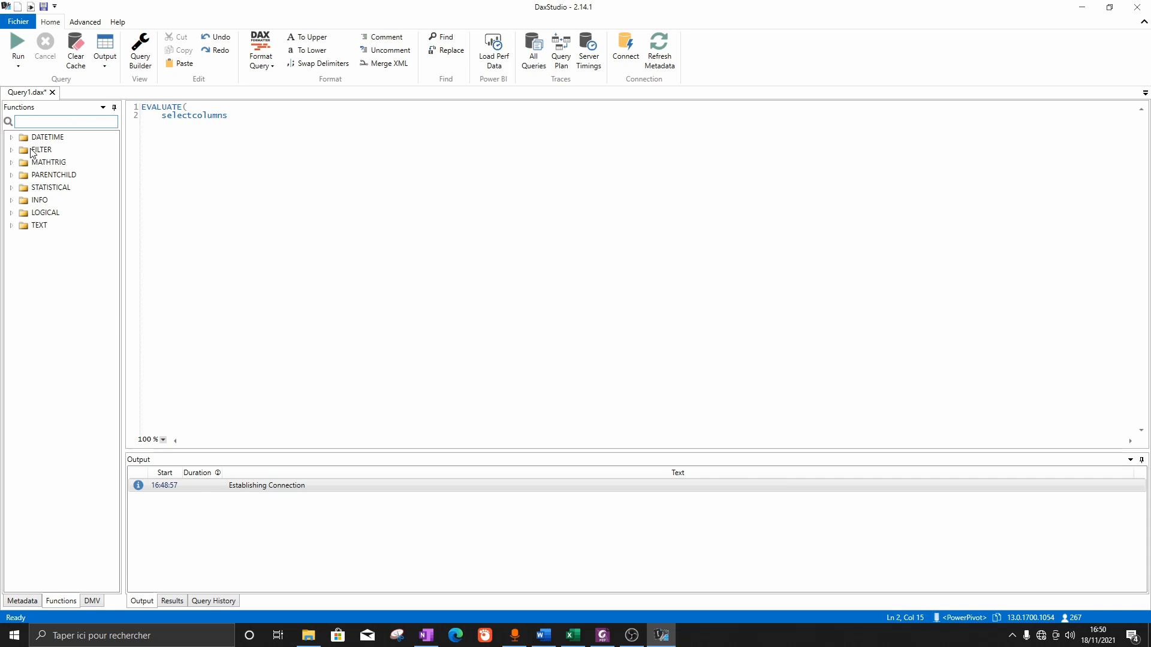
text(sele)
mouse_move(52, 167)
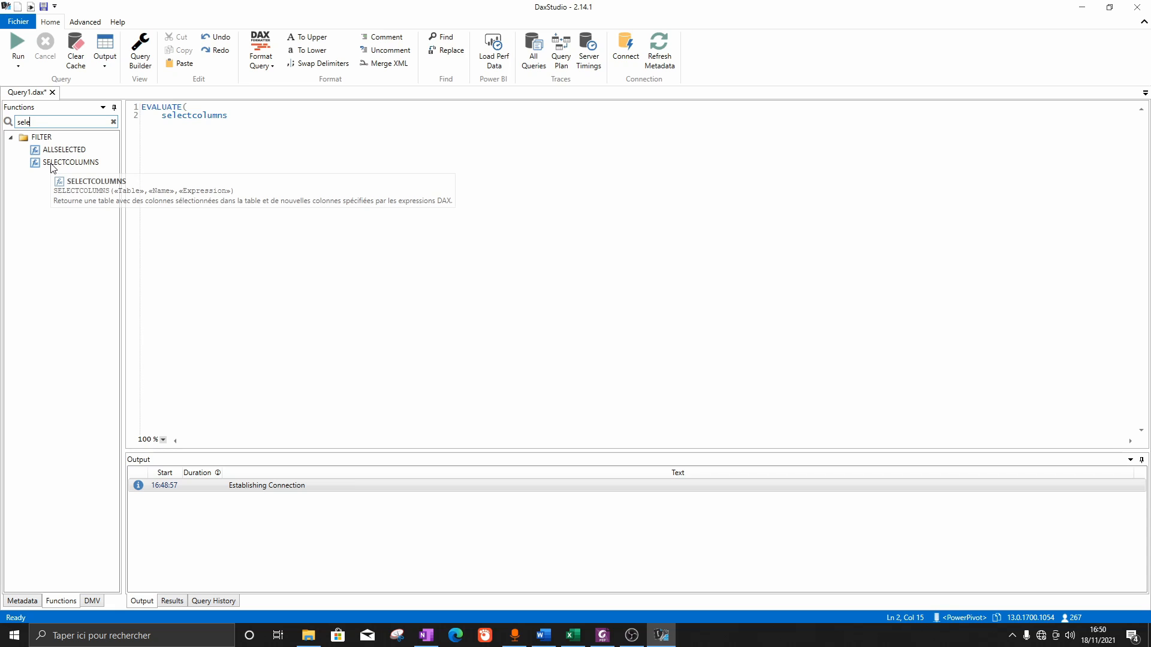
drag(229, 117, 164, 119)
double_click(53, 162)
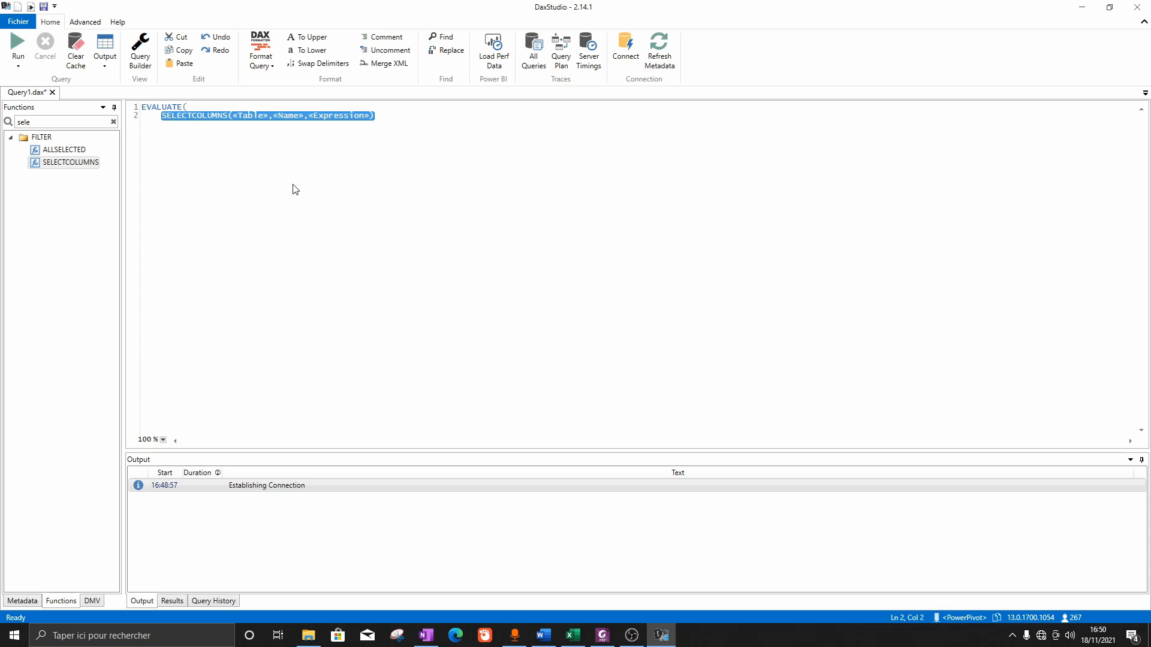
- Replace the «Table» placeholder in SELECTCOLUMNS with the ventes table
click(259, 116)
drag(235, 117, 270, 121)
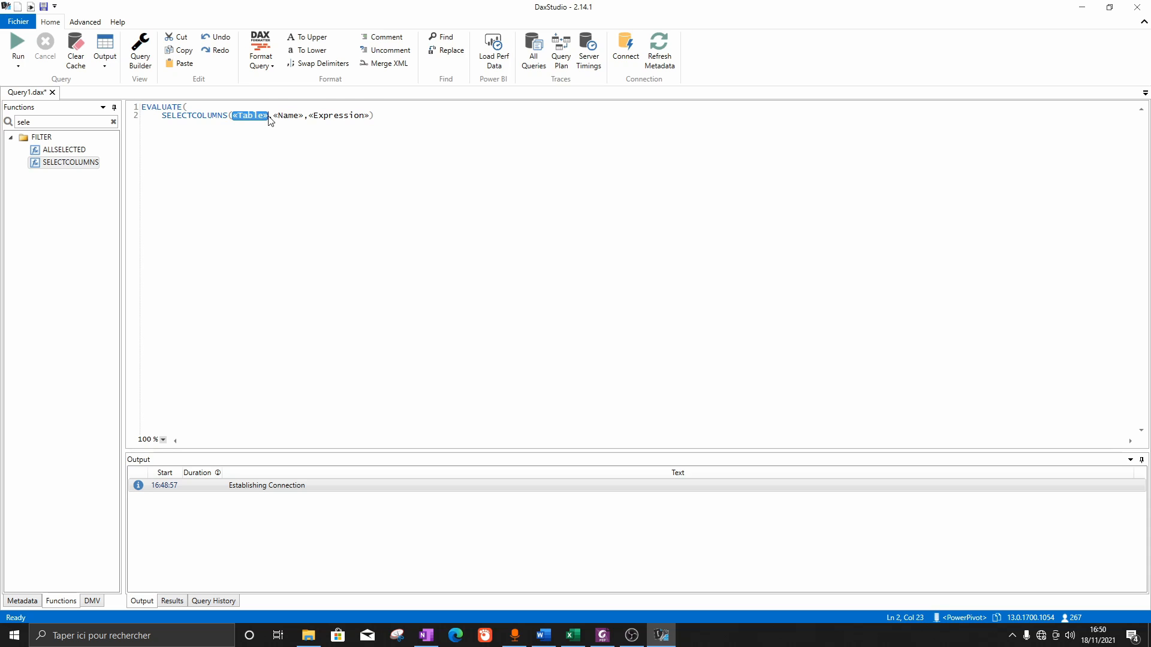
click(34, 601)
right_click(44, 184)
click(64, 196)
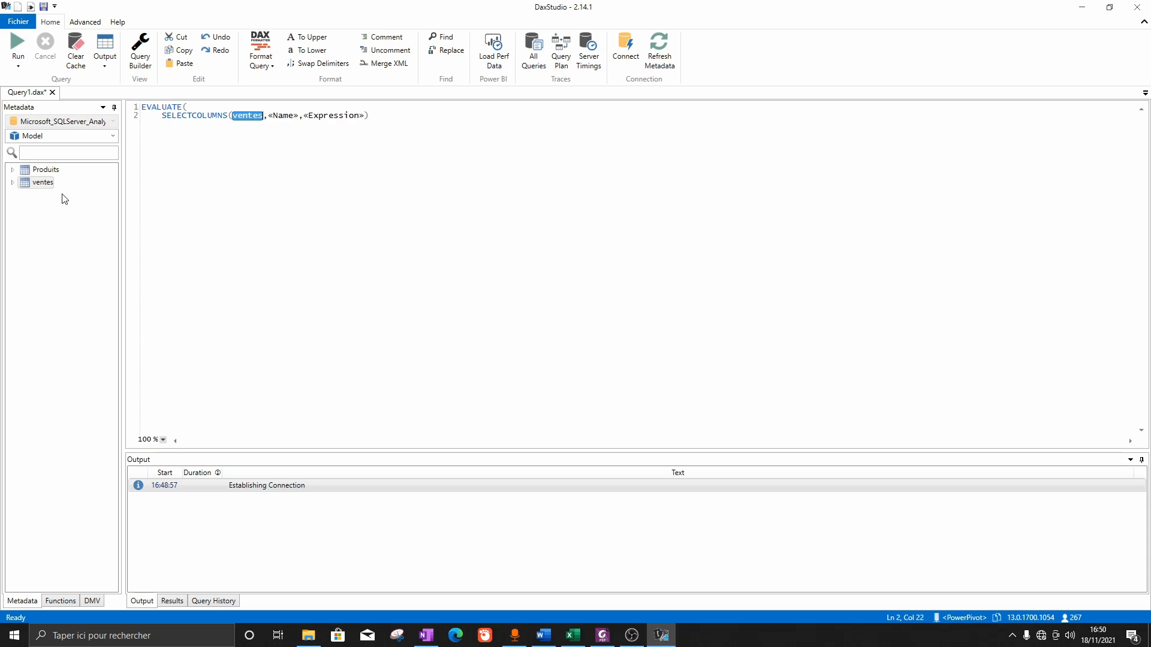
- Replace the «Name» placeholder with "ID" and expand the ventes table's columns in the model
double_click(273, 116)
text(")
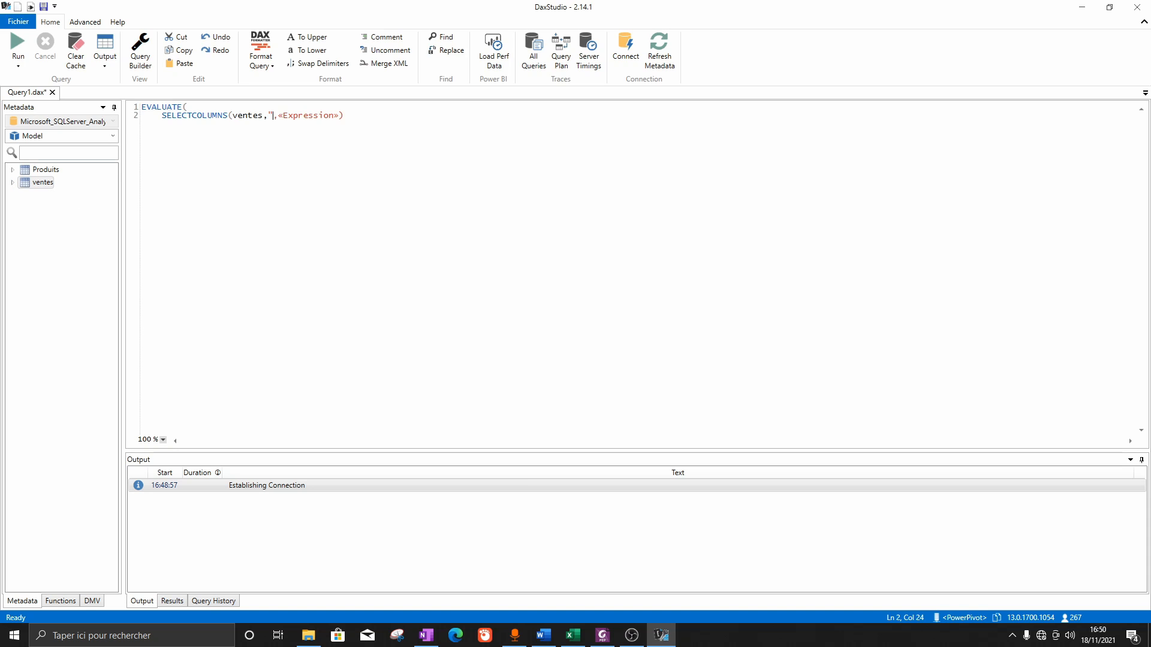
text(ID")
double_click(19, 183)
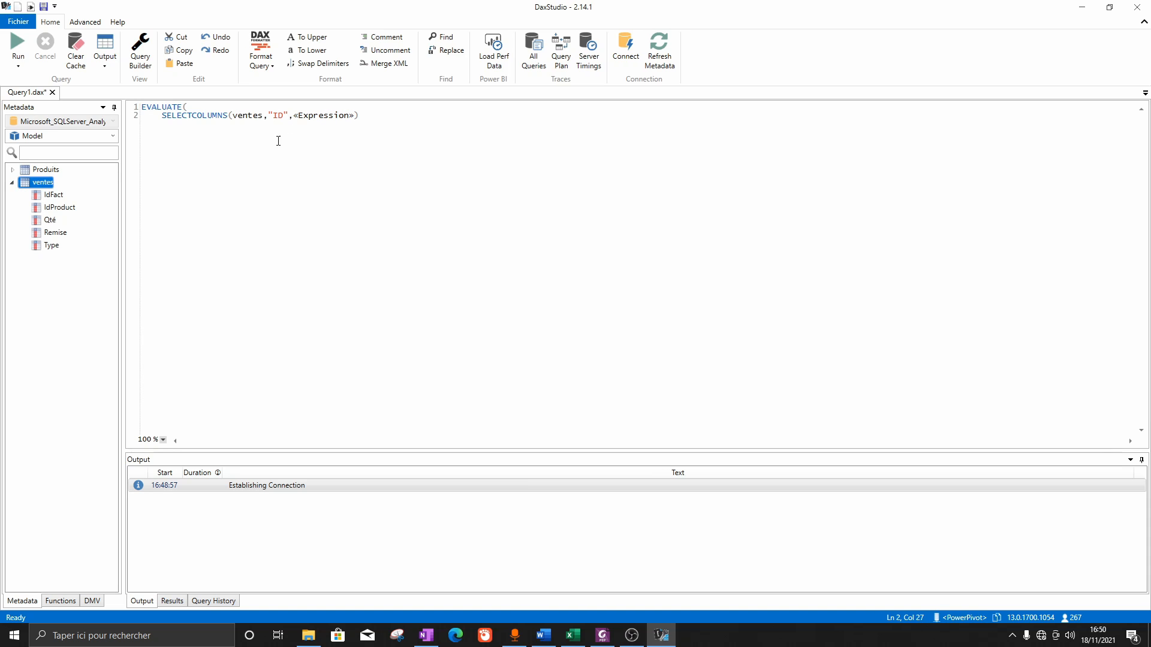
drag(294, 116, 204, 108)
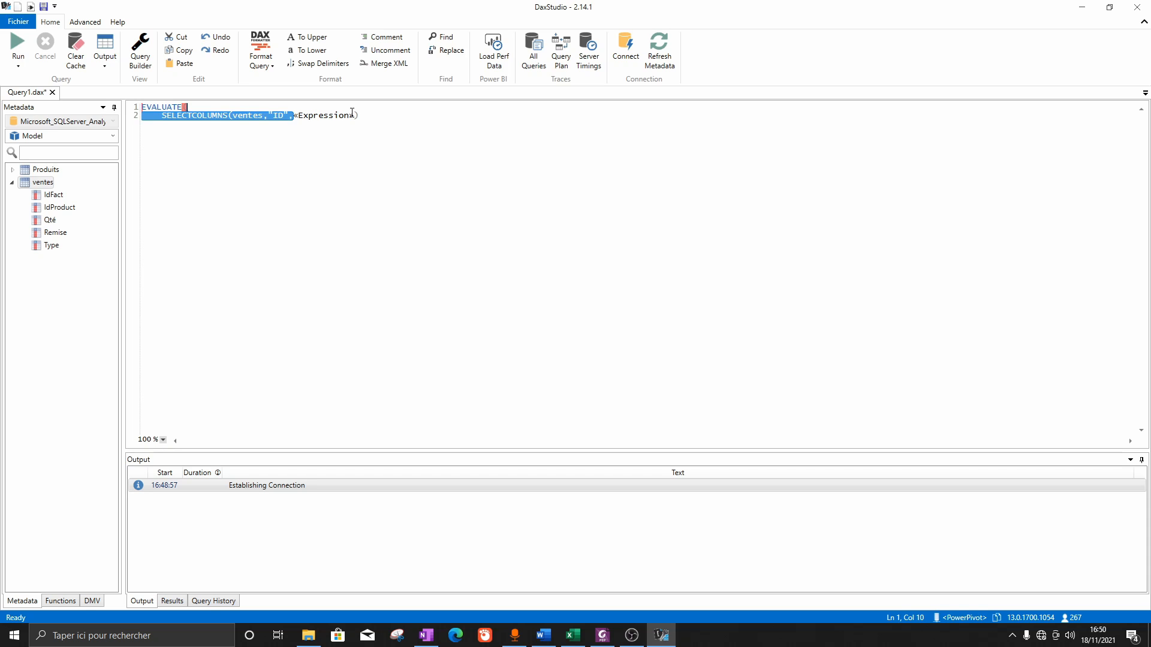
double_click(47, 208)
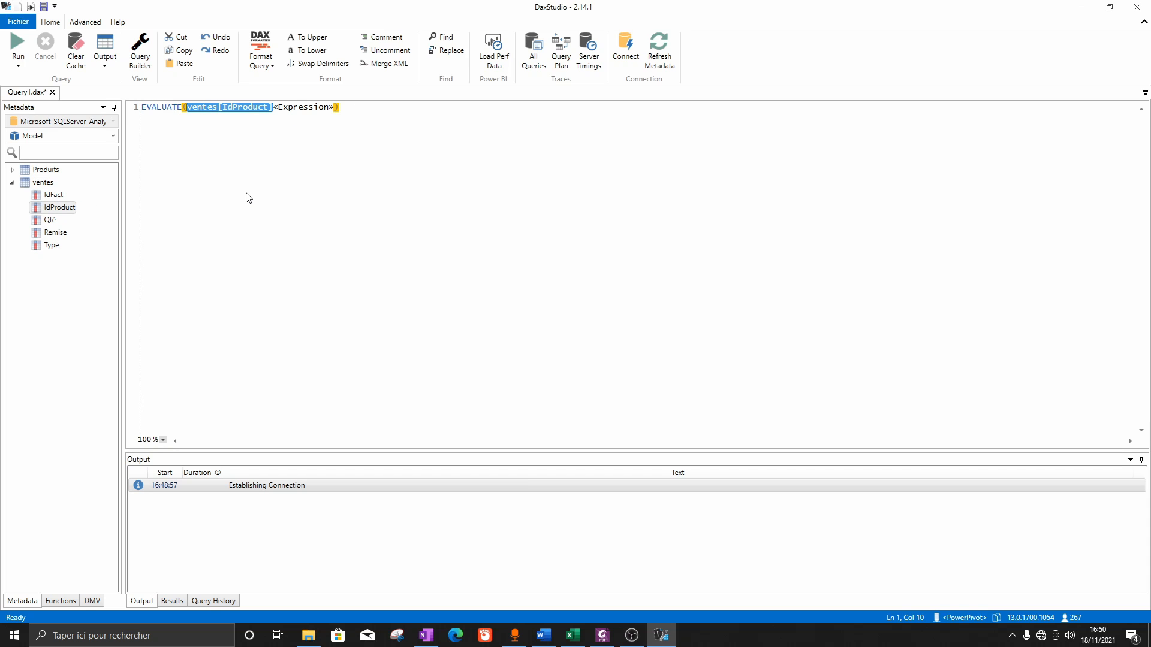
key(ctrl+z)
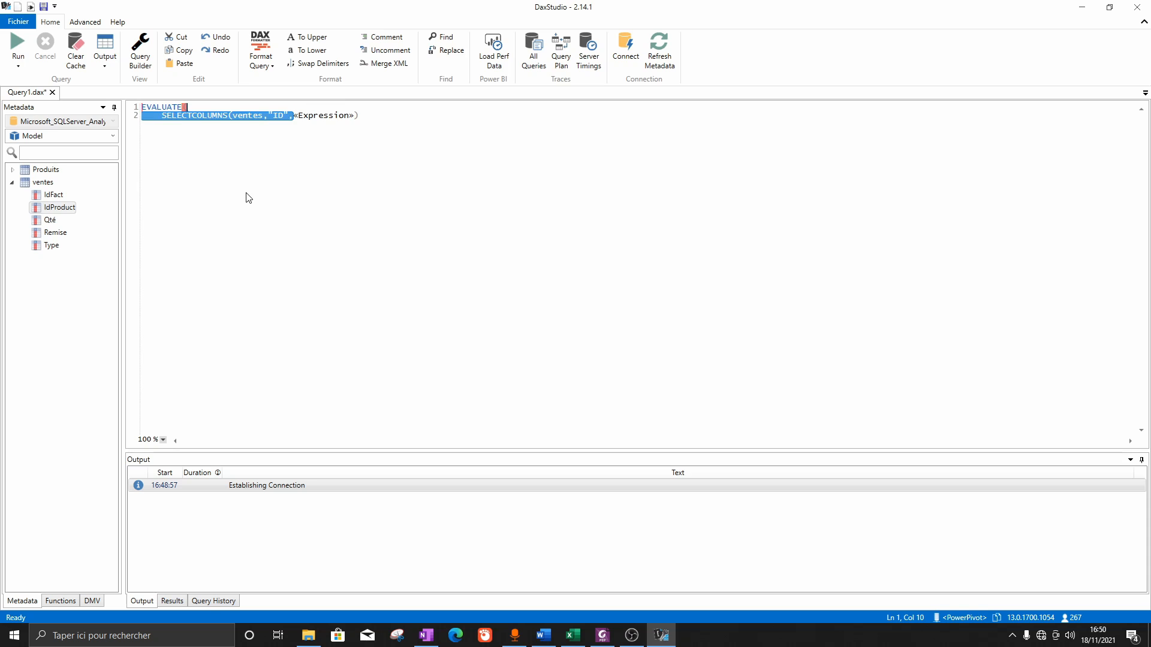
- Replace the «Expression» placeholder with ventes[IdProduct] and close the EVALUATE parenthesis on a new line
click(320, 114)
drag(294, 115, 353, 115)
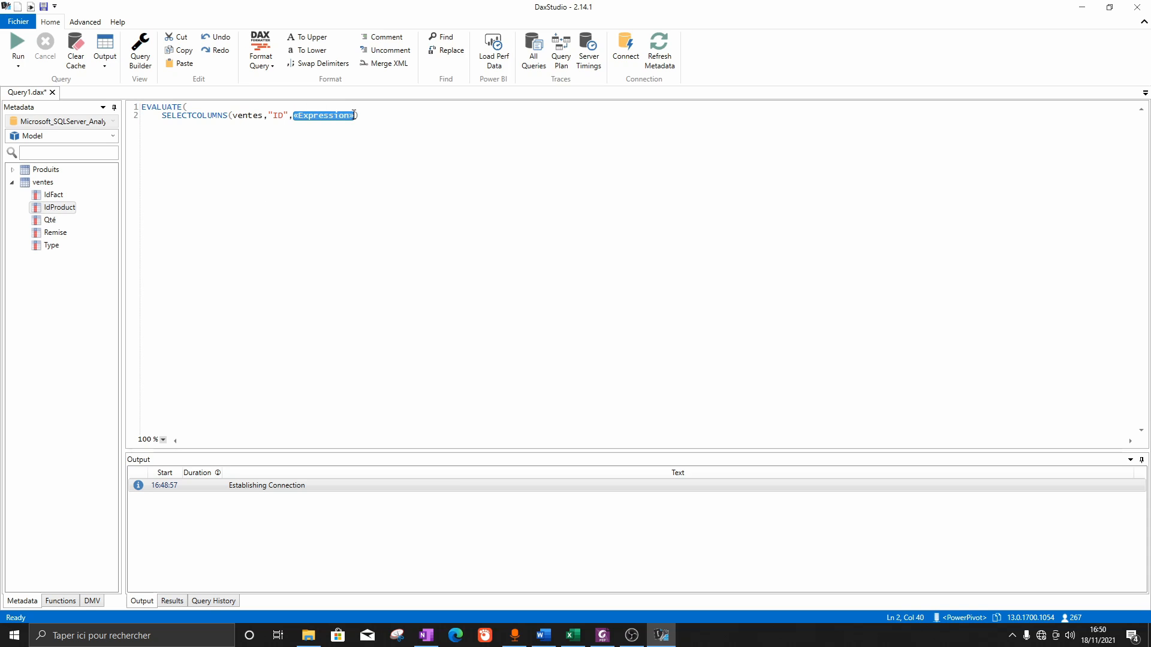
double_click(63, 208)
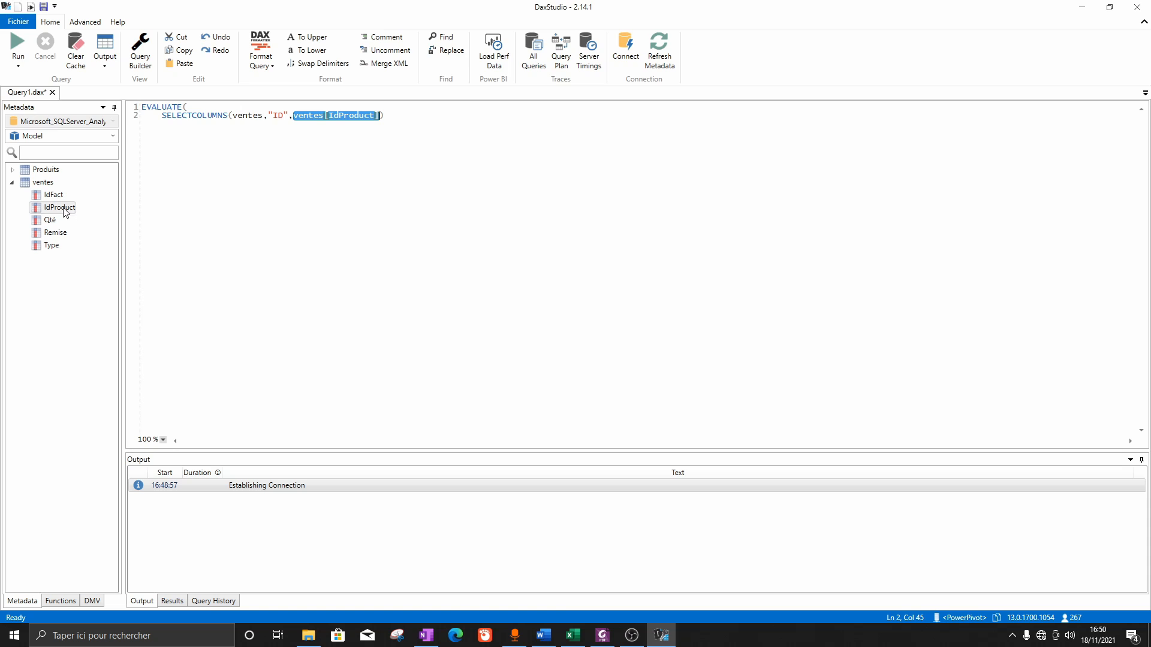
click(404, 121)
key(Return)
text())
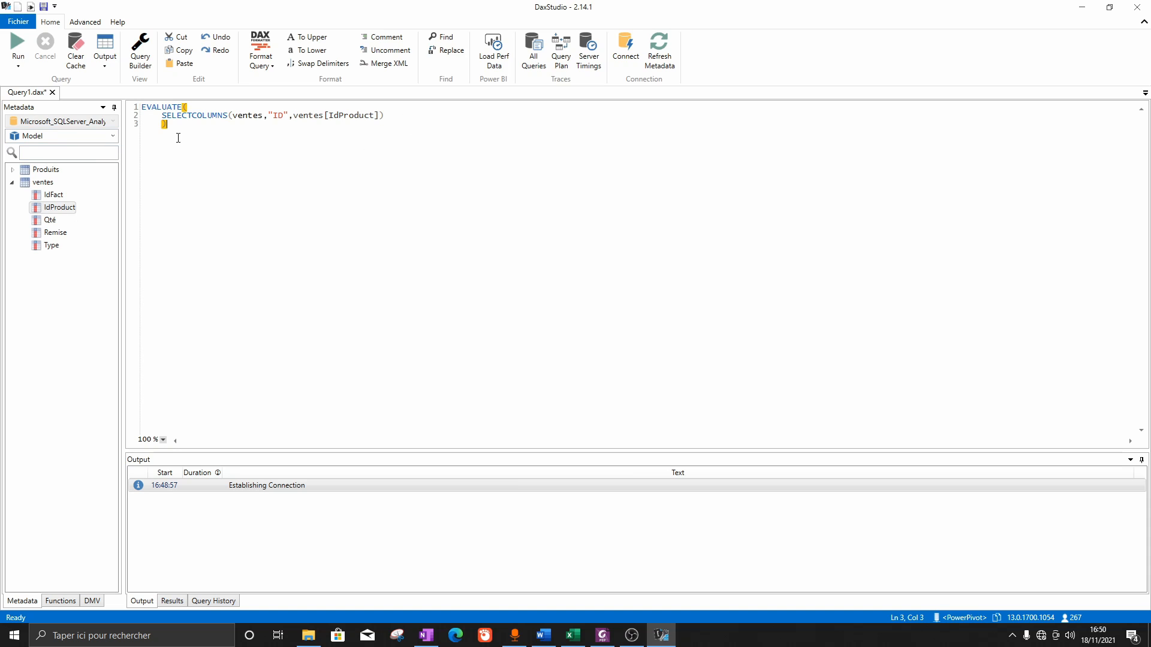
- Run the complete SELECTCOLUMNS query
drag(177, 128, 142, 107)
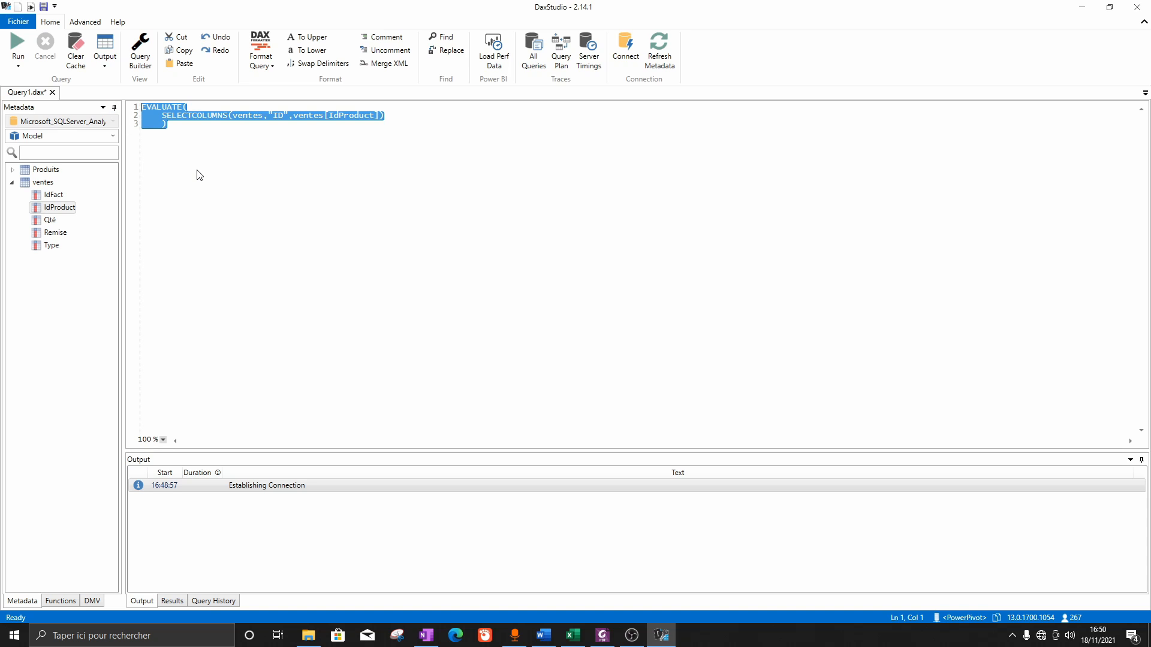
key(F5)
scroll(207, 519, down, 3)
scroll(189, 531, up, 5)
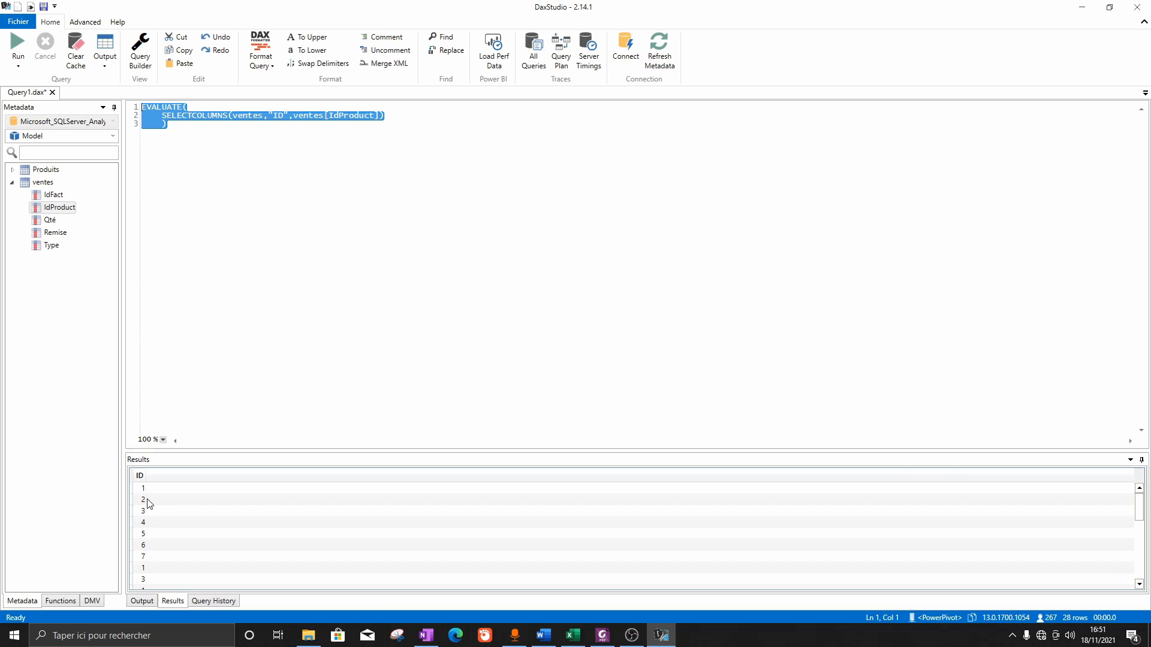
- Widen the ID column of the results and look through the returned rows
drag(143, 476, 195, 477)
scroll(182, 487, down, 5)
scroll(179, 539, up, 6)
scroll(179, 539, down, 6)
scroll(192, 547, up, 6)
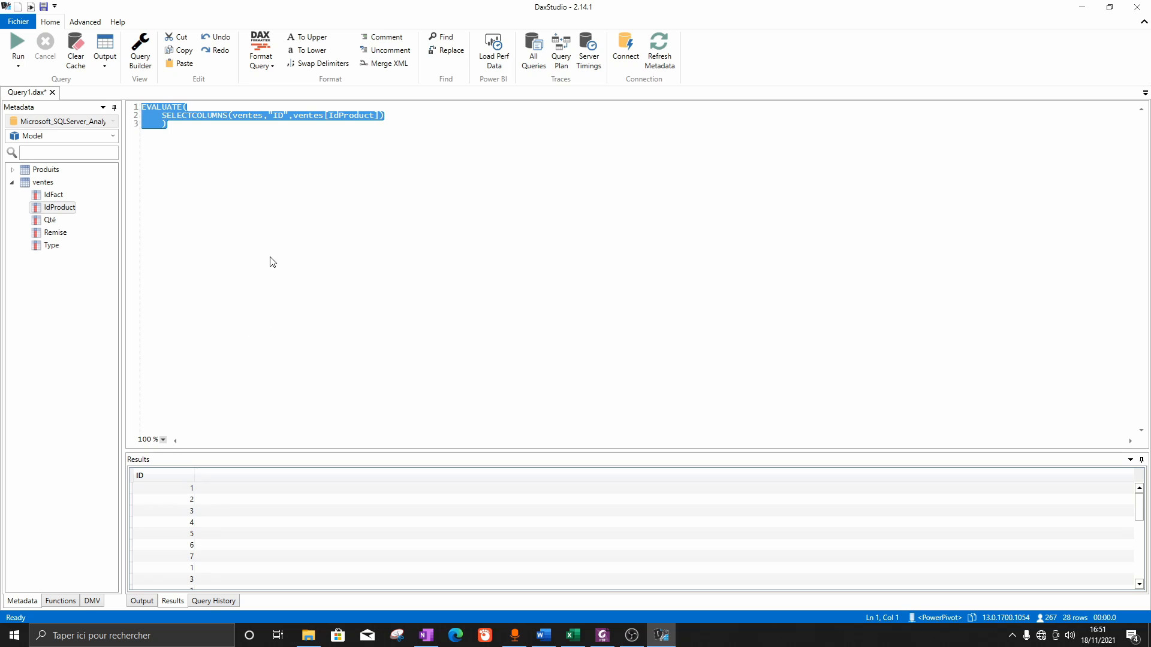
click(267, 180)
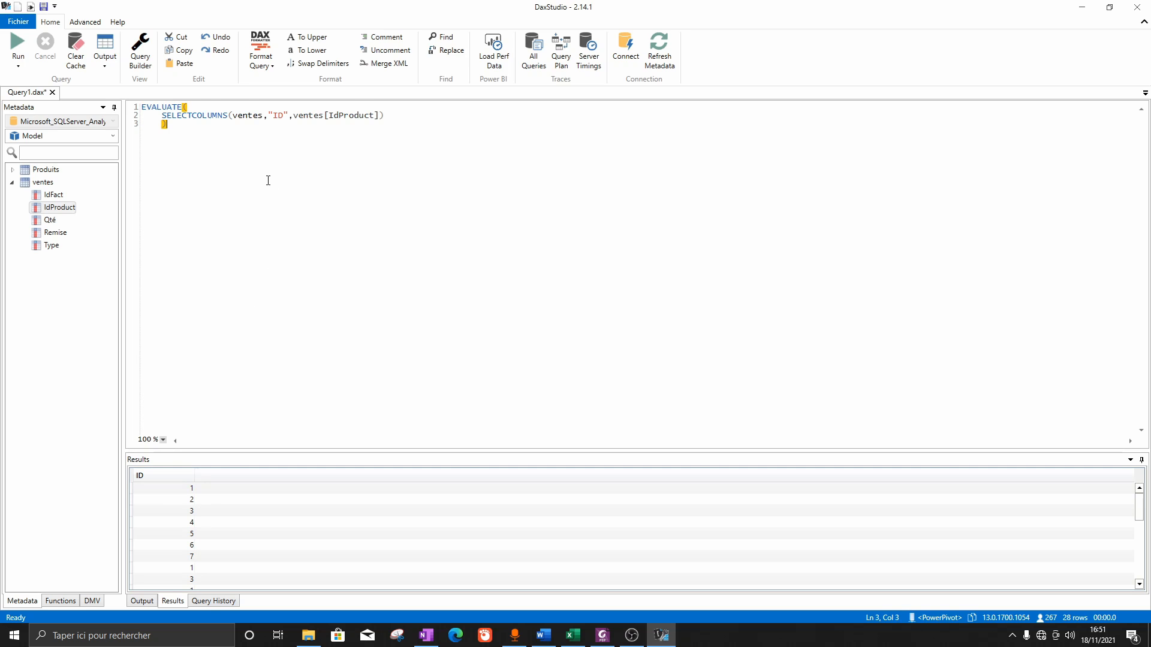
click(163, 116)
drag(163, 115, 228, 116)
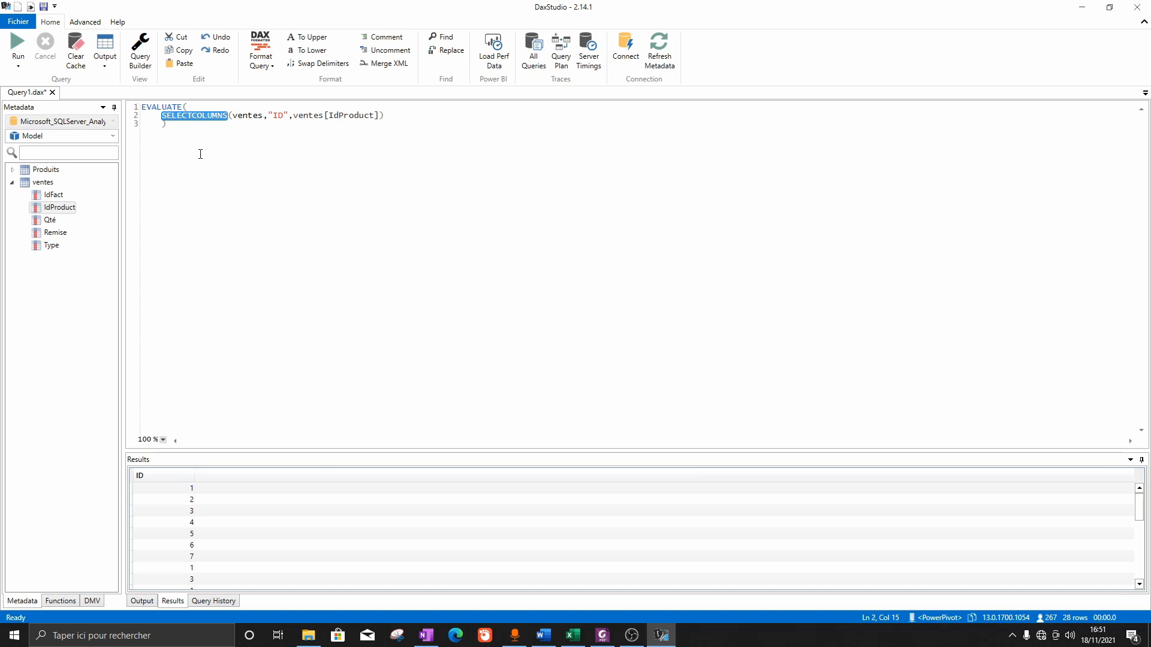
key(ctrl+a)
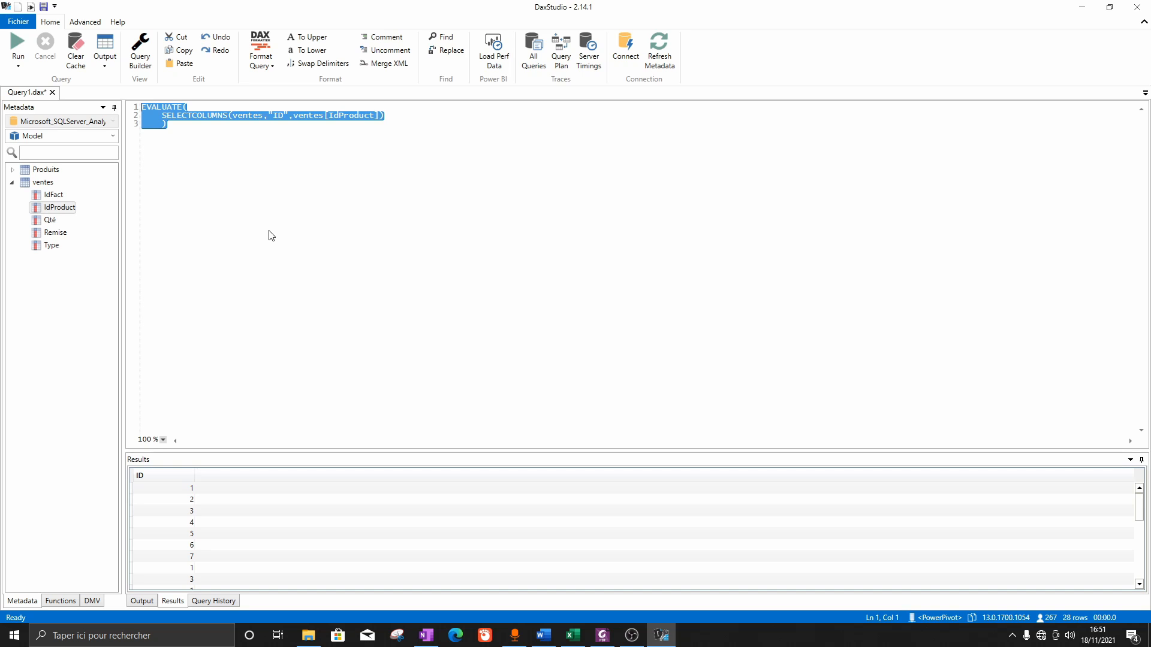
click(572, 635)
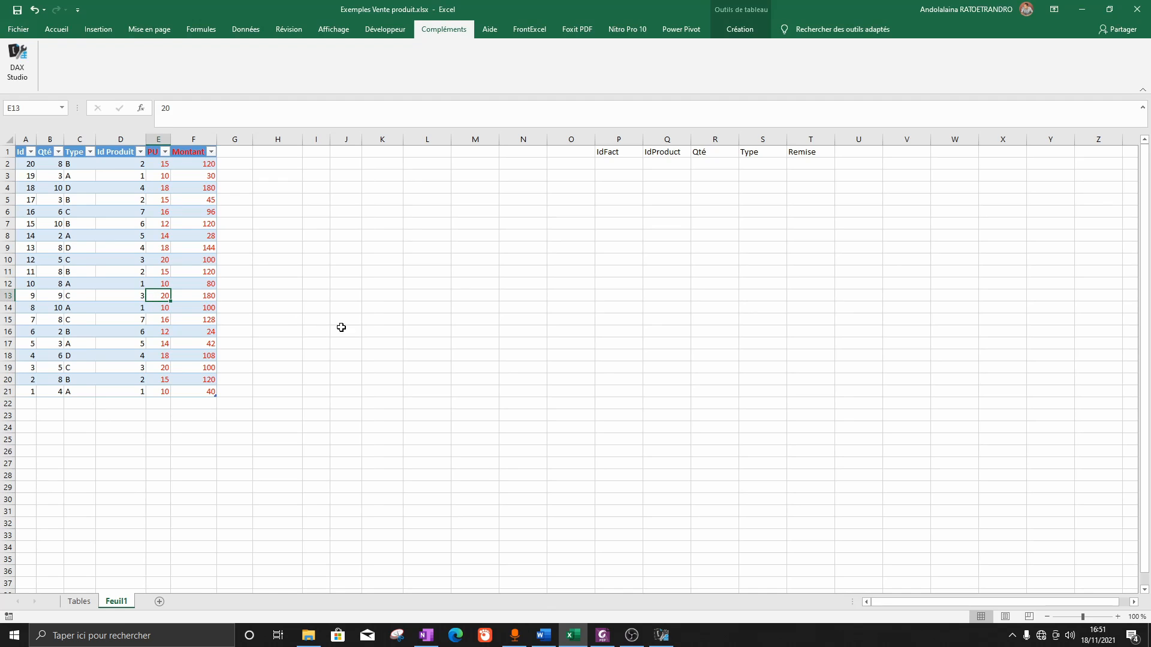
click(661, 635)
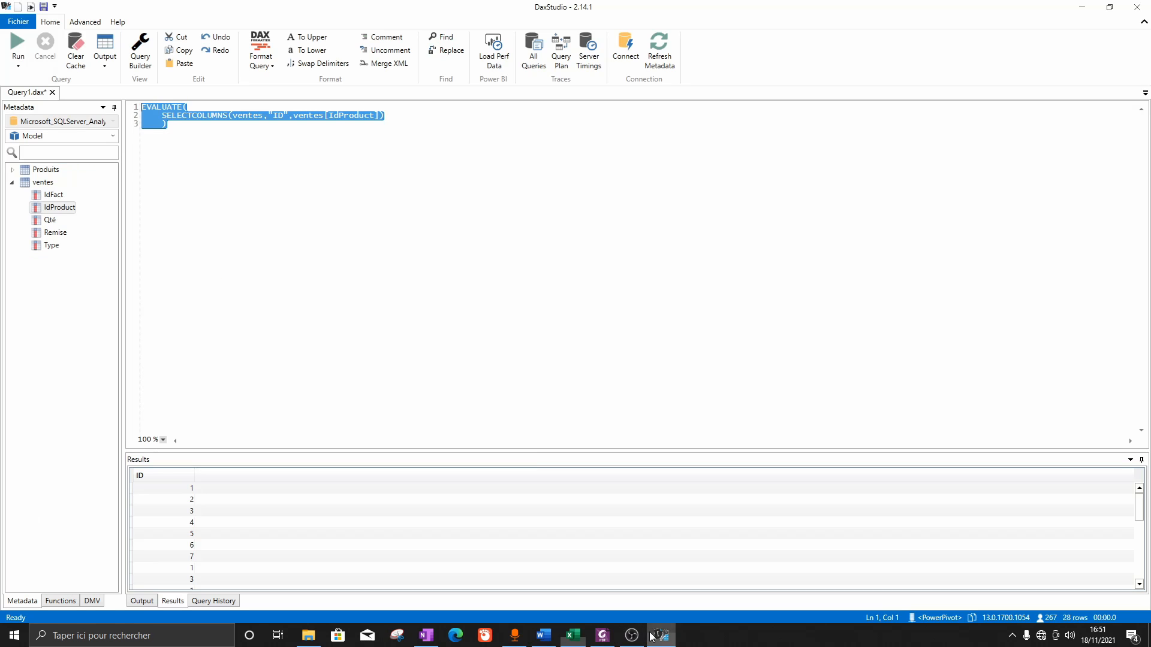
- Try to run the query with ALL instead of SELECTCOLUMNS, removing the "ID" and ventes[IdProduct] arguments after ventes
click(169, 141)
drag(161, 116, 229, 115)
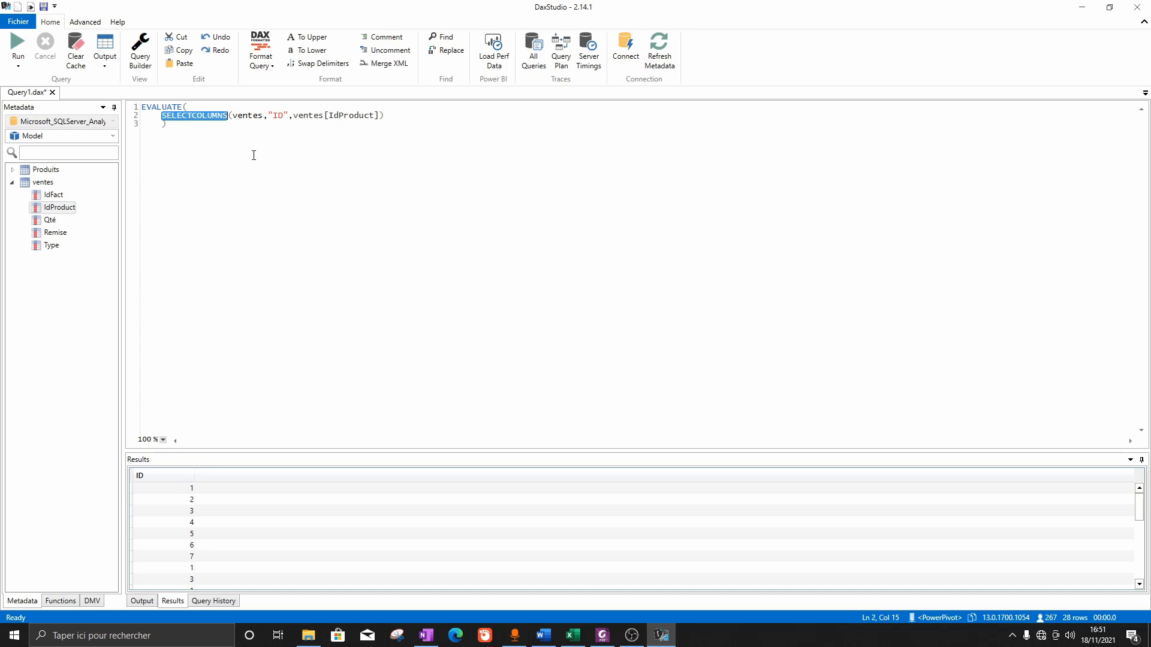
text(all)
key(Return)
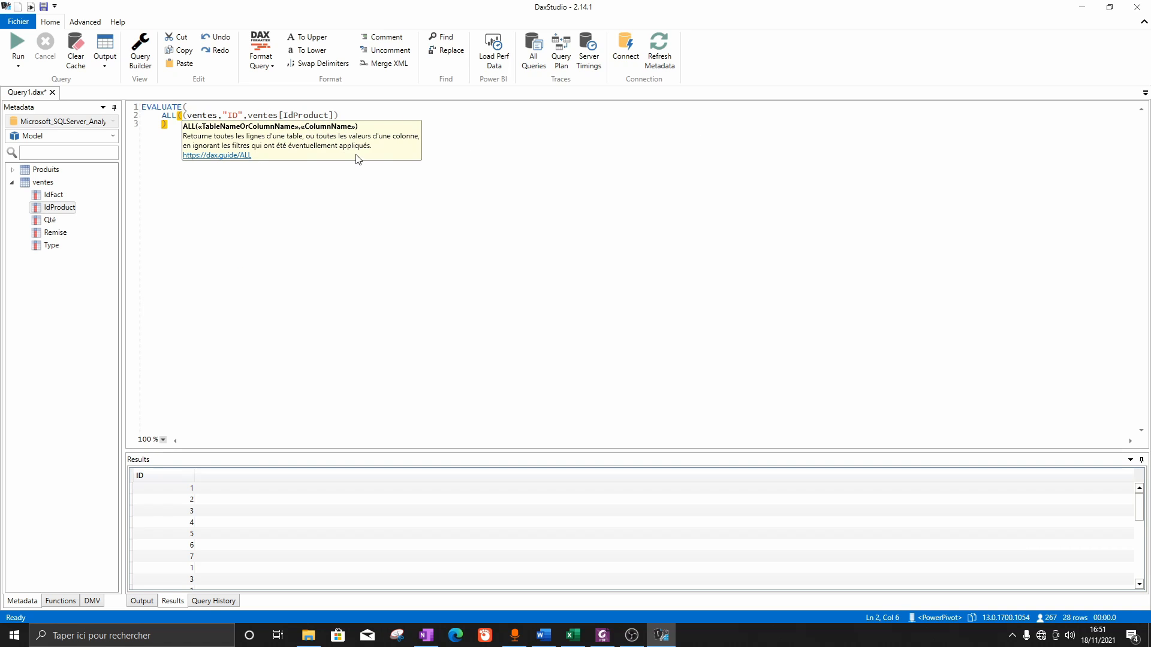
drag(220, 117, 333, 115)
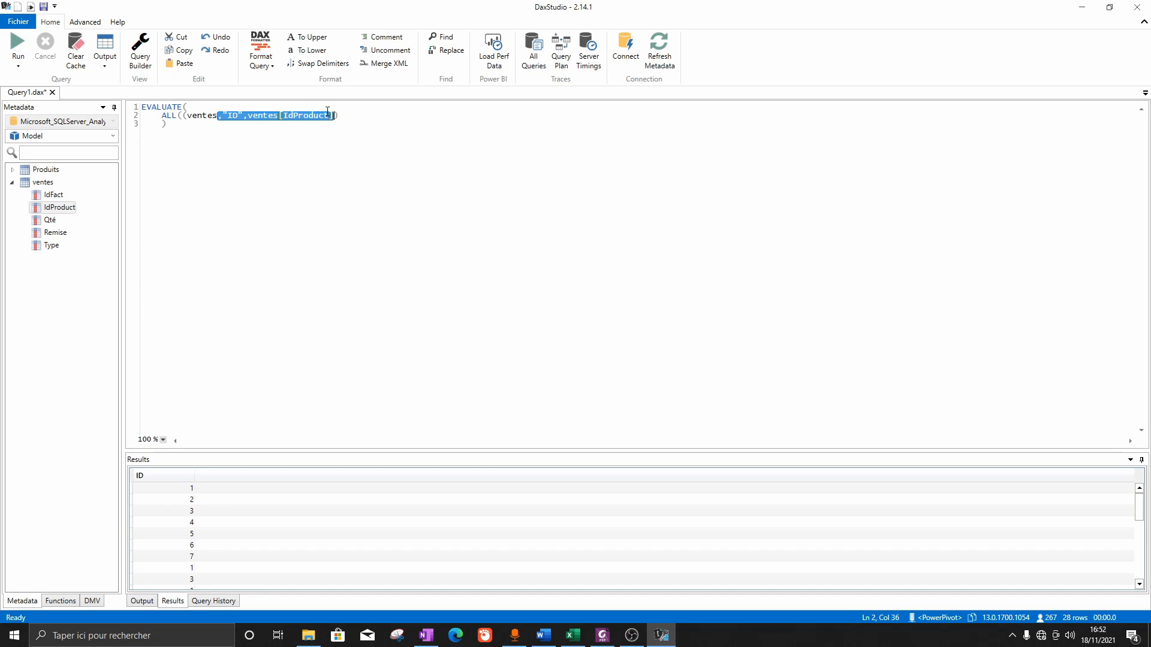
key(Delete)
key(ctrl+a)
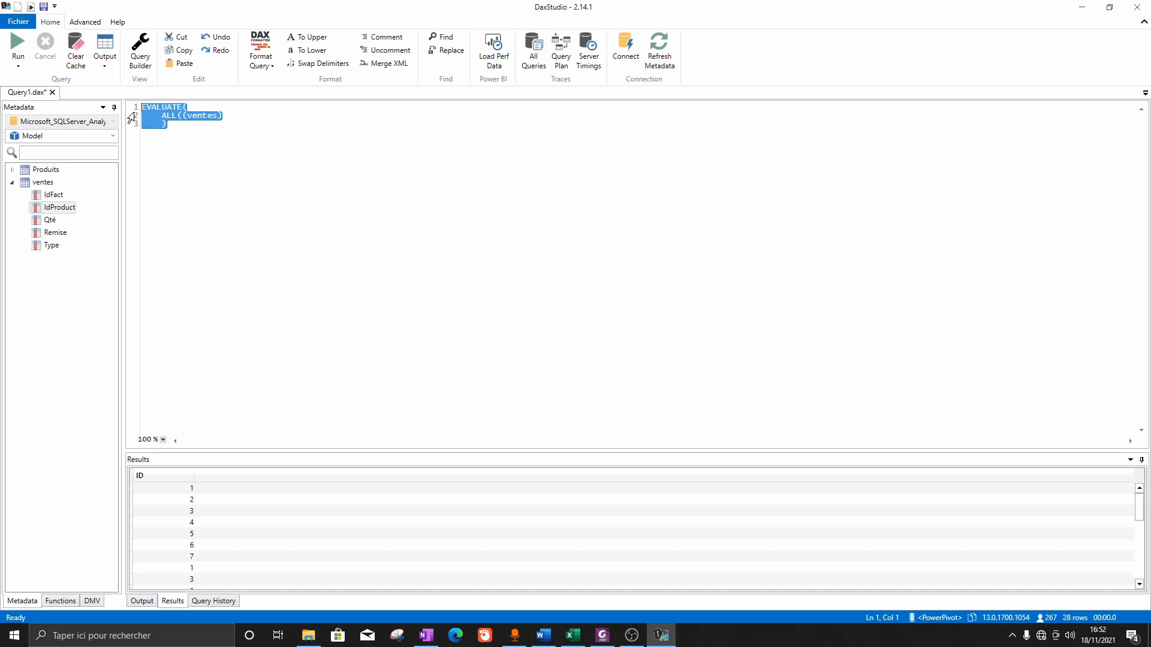
key(F5)
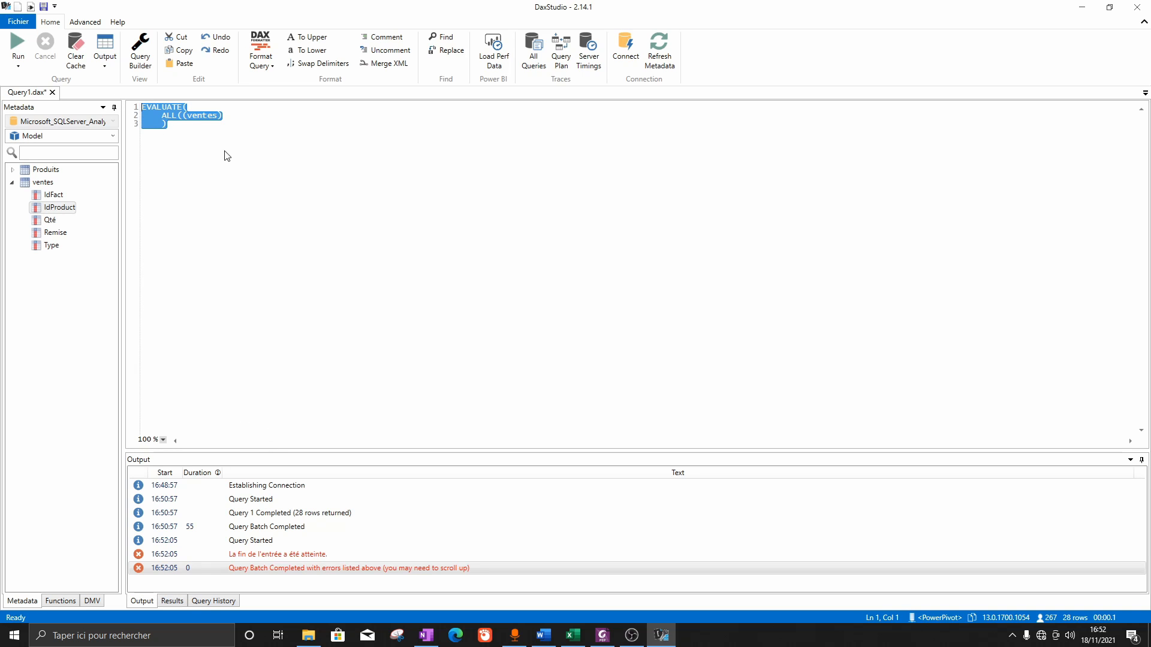
- Replace the ALL expression on the second line with an ADDCOLUMNS call taking the ventes table as first argument
click(223, 136)
click(219, 115)
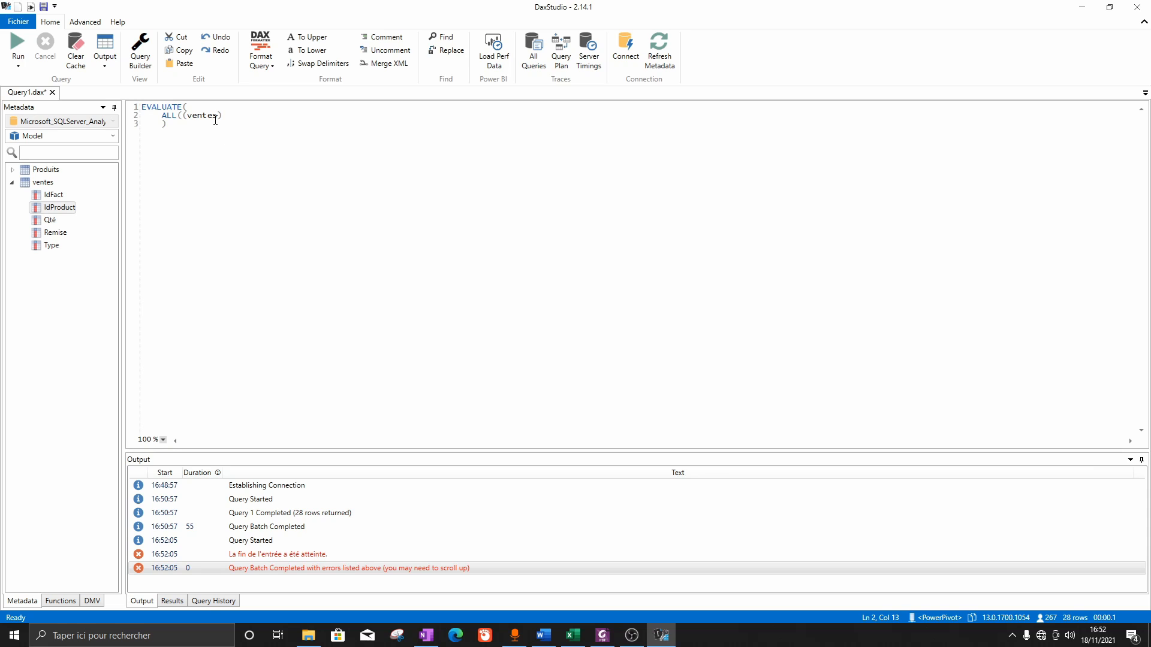
mouse_move(220, 115)
mouse_down()
mouse_move(173, 116)
mouse_move(235, 117)
mouse_up()
text(all)
key(BackSpace)
text(l)
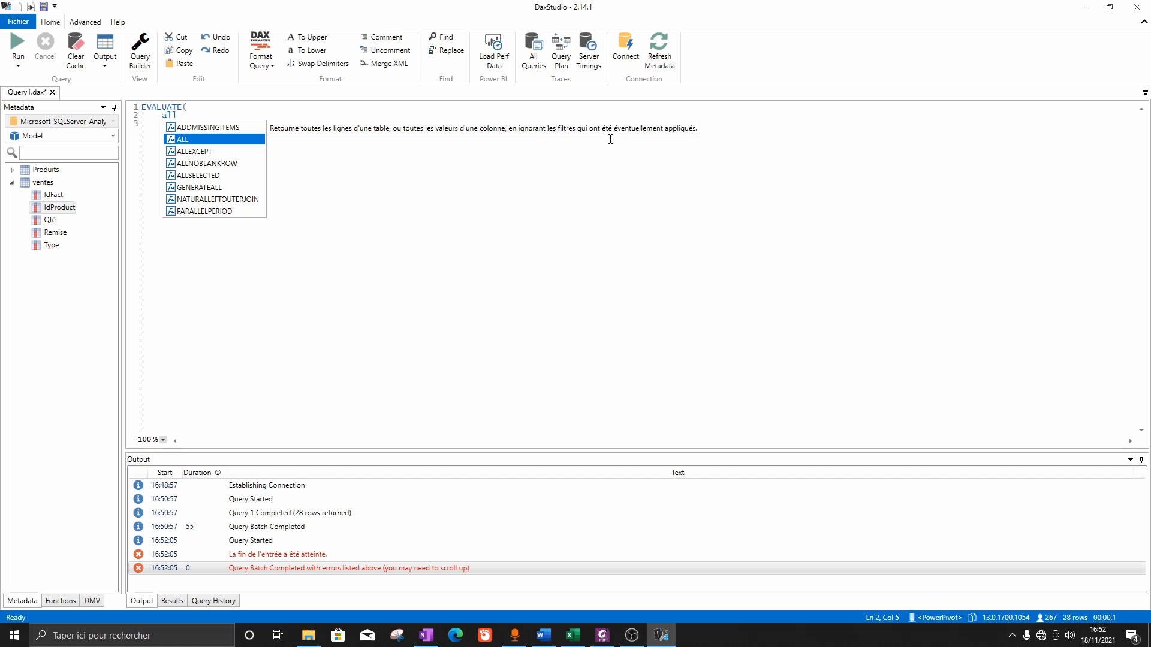
key(BackSpace)
key(BackSpace)
key(BackSpace)
text(ad)
double_click(215, 128)
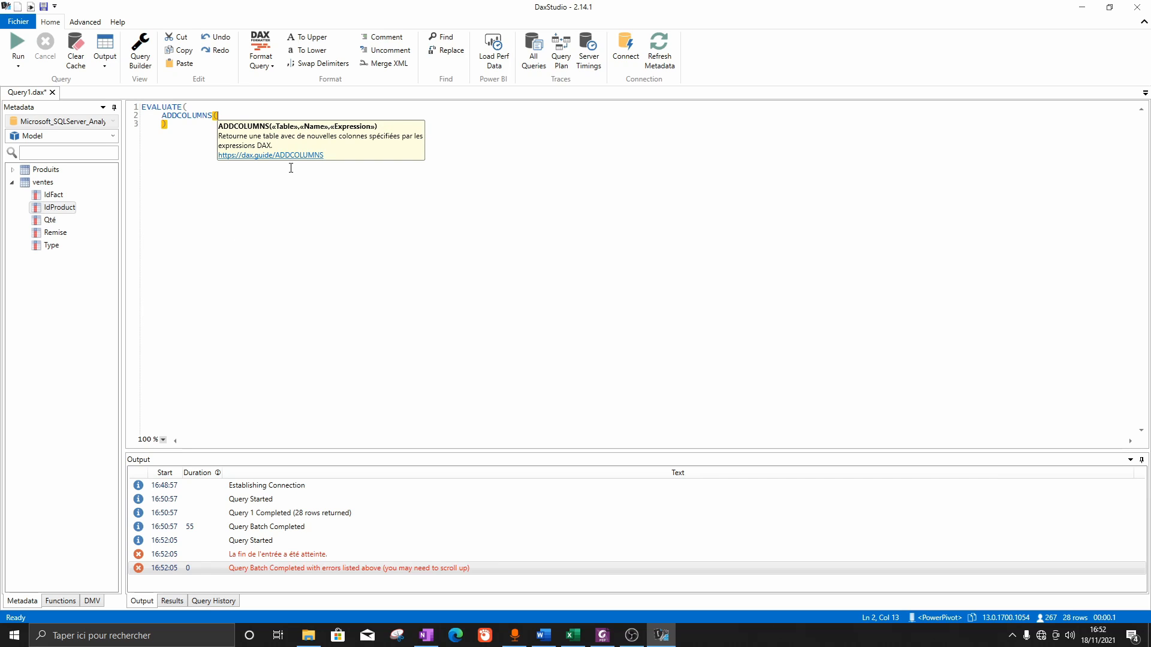
double_click(41, 182)
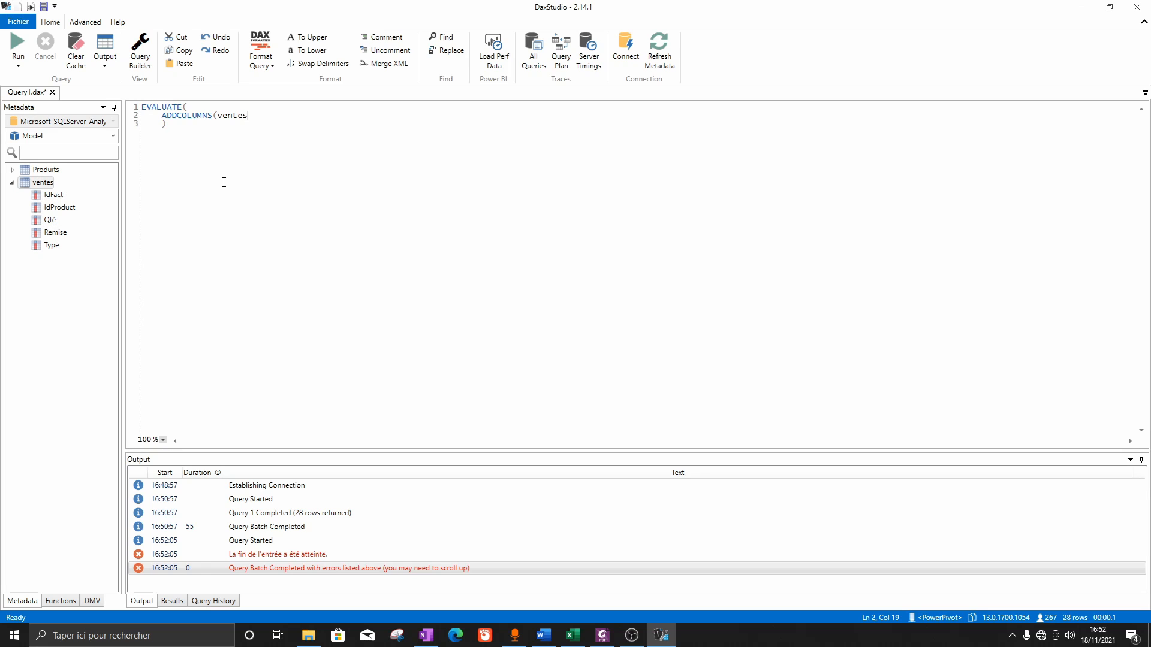
- Close the ADDCOLUMNS call after ventes, try to run the complete query, and check its parentheses
text())
drag(224, 183, 142, 107)
key(F5)
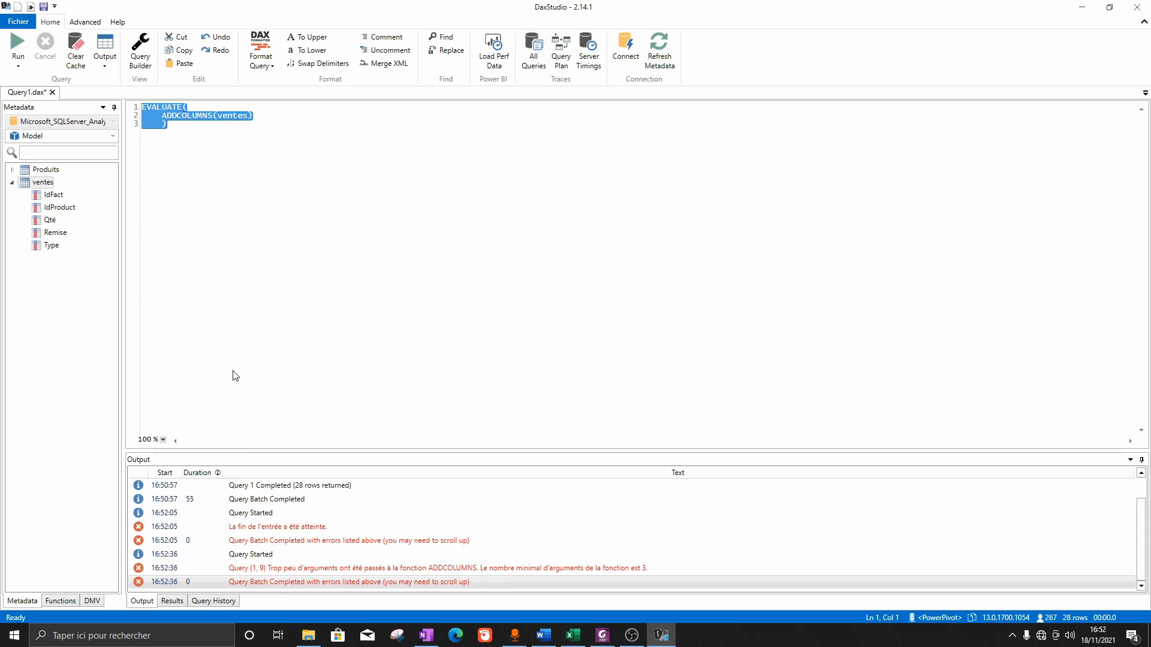
click(249, 116)
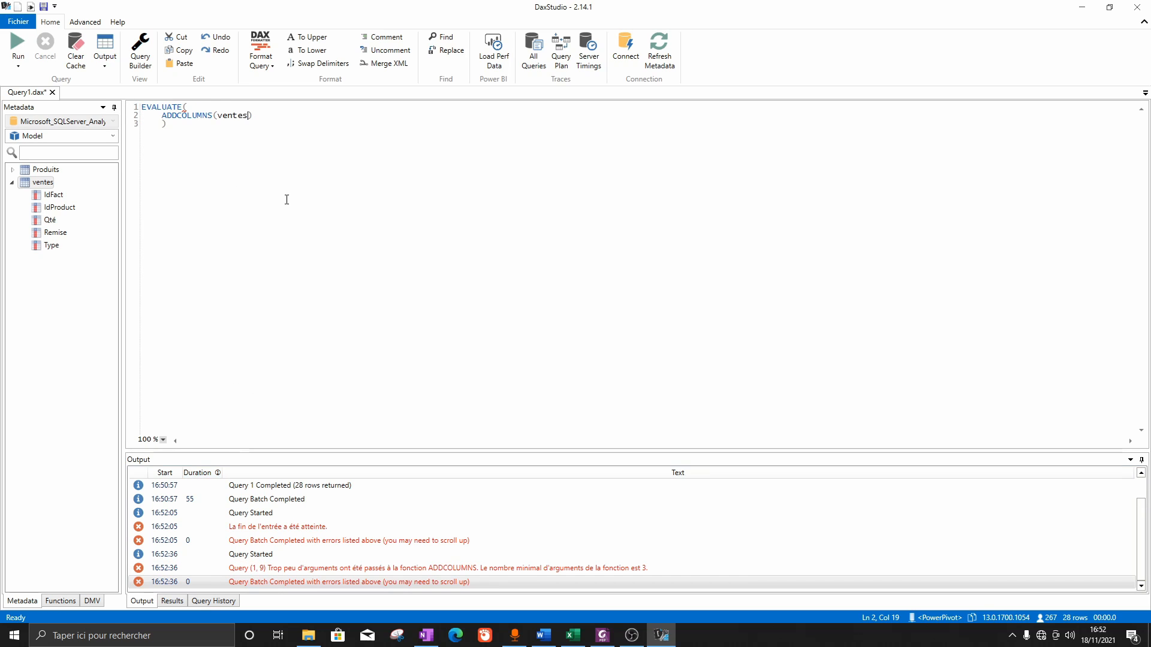
click(168, 123)
click(188, 109)
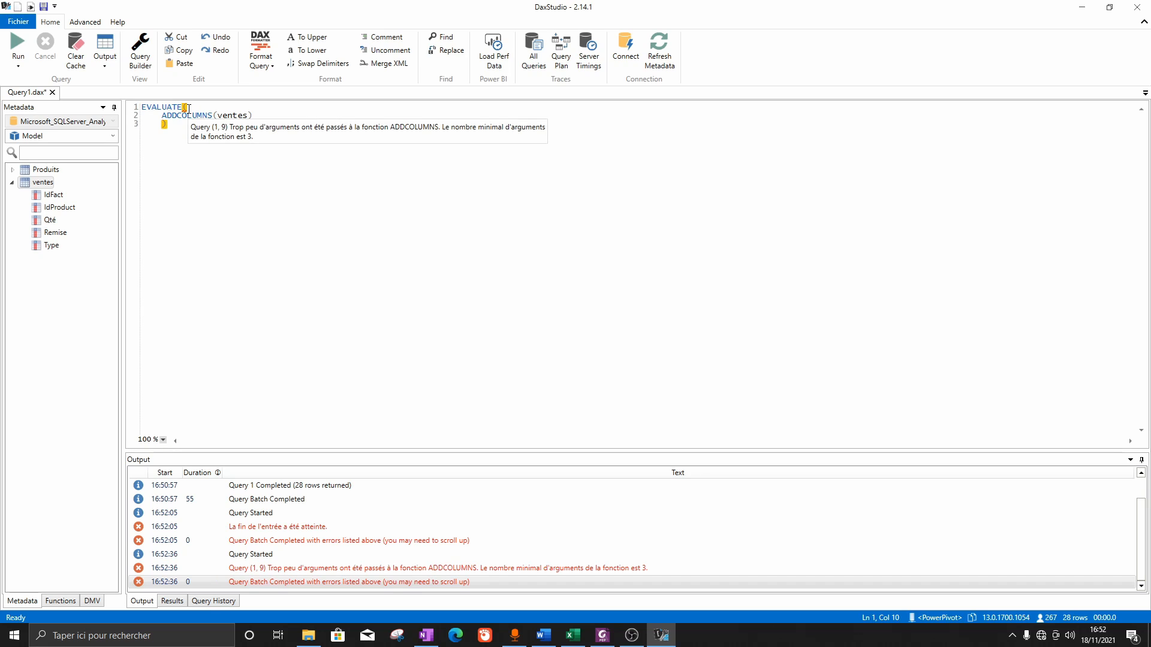
- Add a "Montant" column after ventes in the ADDCOLUMNS call, beginning its expression with ventes[Qté]
click(255, 116)
key(Left)
text(,")
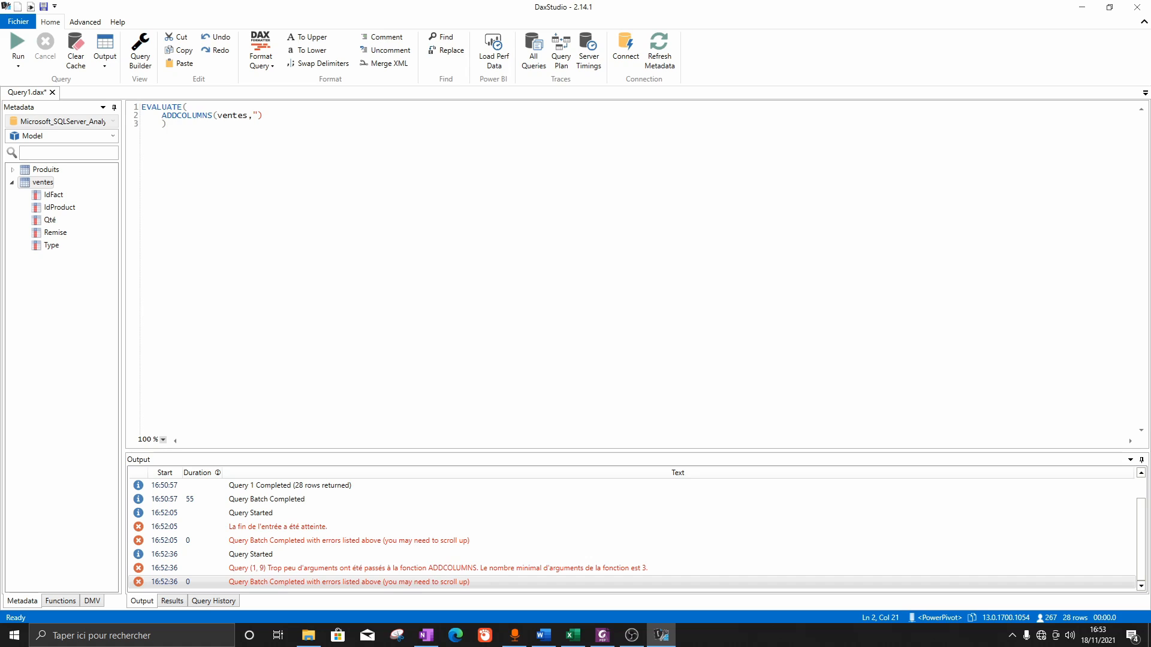
text(Montant",)
double_click(48, 220)
- Multiply ventes[Qté] by RELATED(Produits[PU]) in the Montant expression
text(*RELA)
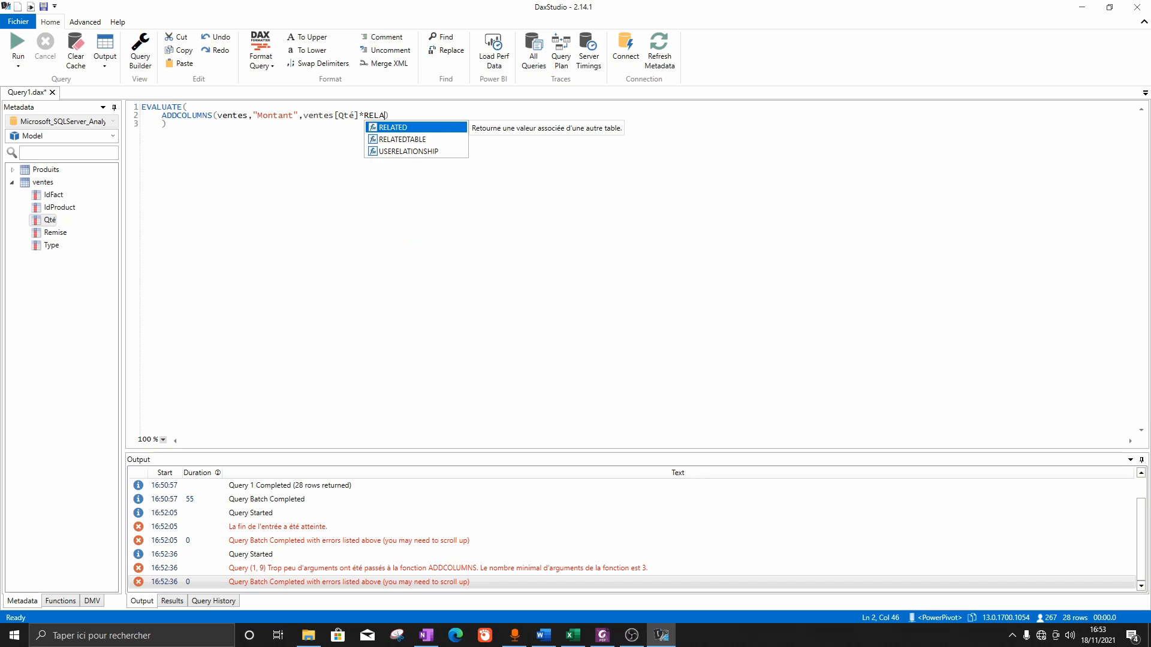
key(Tab)
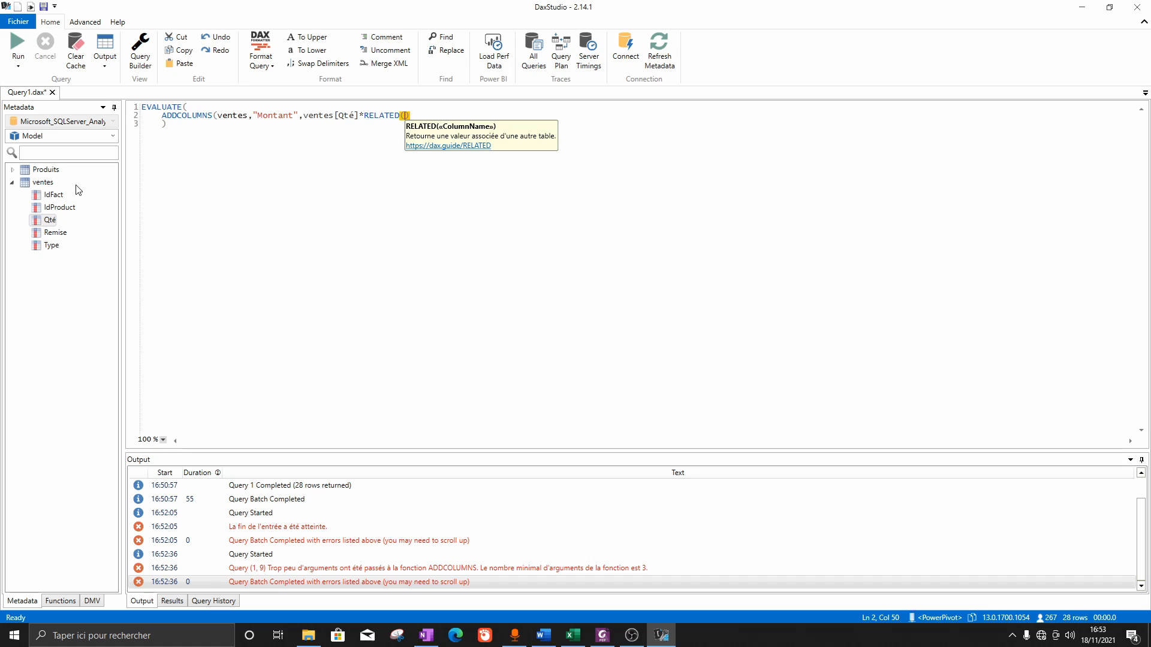
click(13, 170)
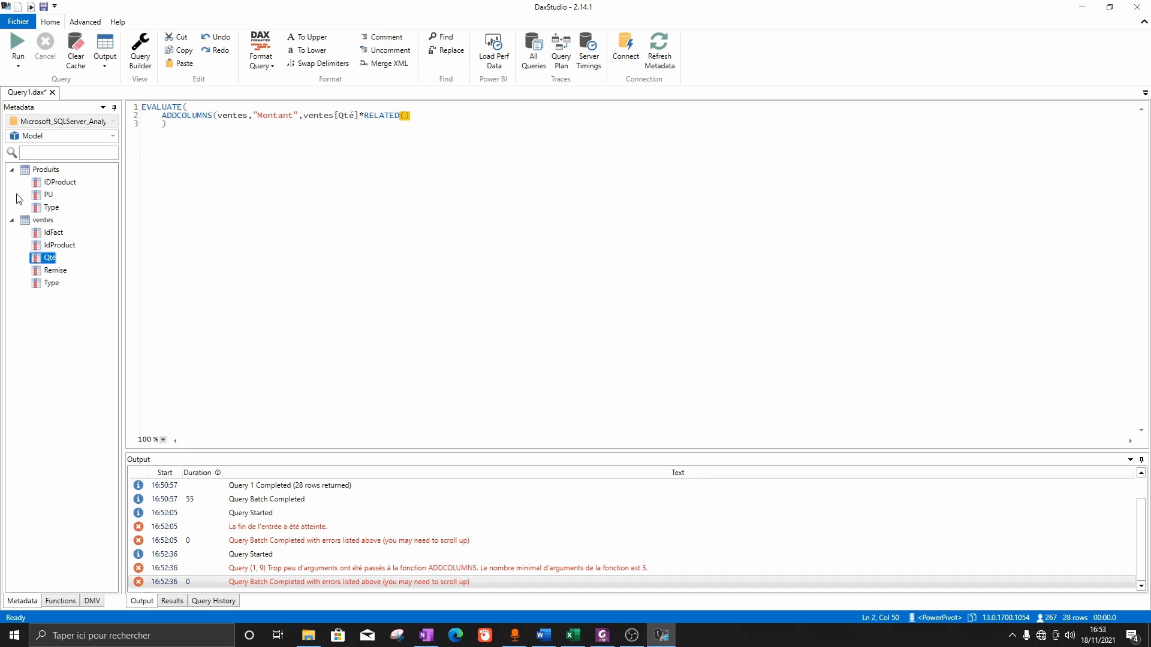
click(47, 196)
double_click(48, 198)
- Try to run the complete query with the Montant expression
click(213, 143)
key(ctrl+a)
key(F5)
click(428, 149)
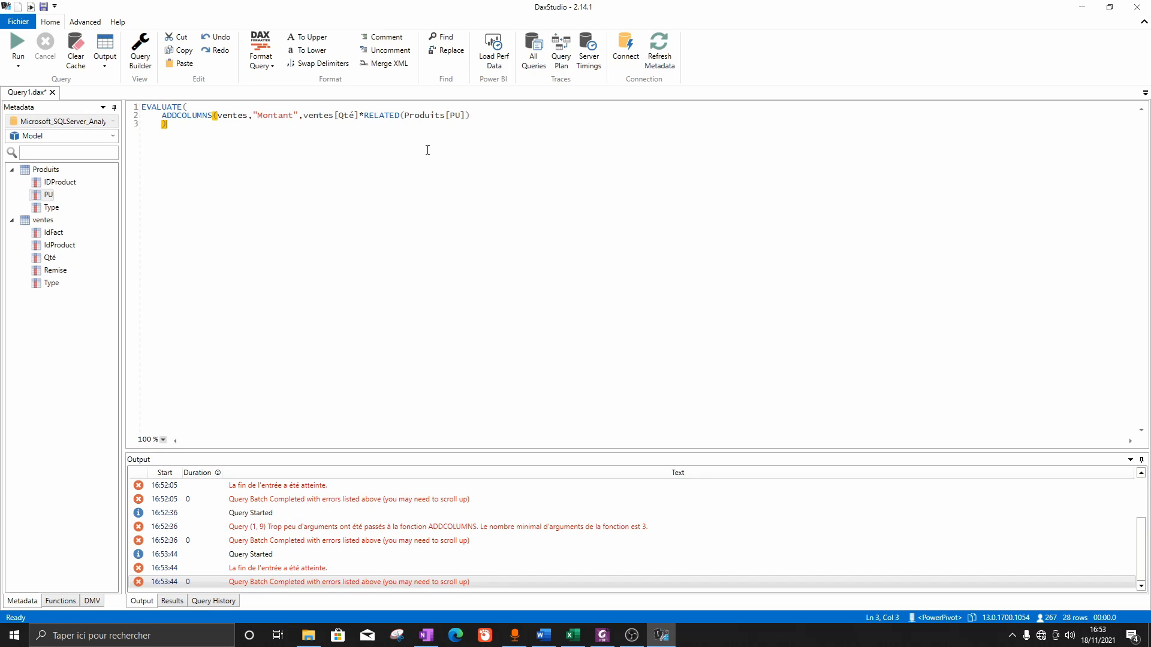
- Add the missing closing parenthesis after RELATED(Produits[PU]) and run the complete query
click(482, 114)
text(*)
key(BackSpace)
text())
key(ctrl+a)
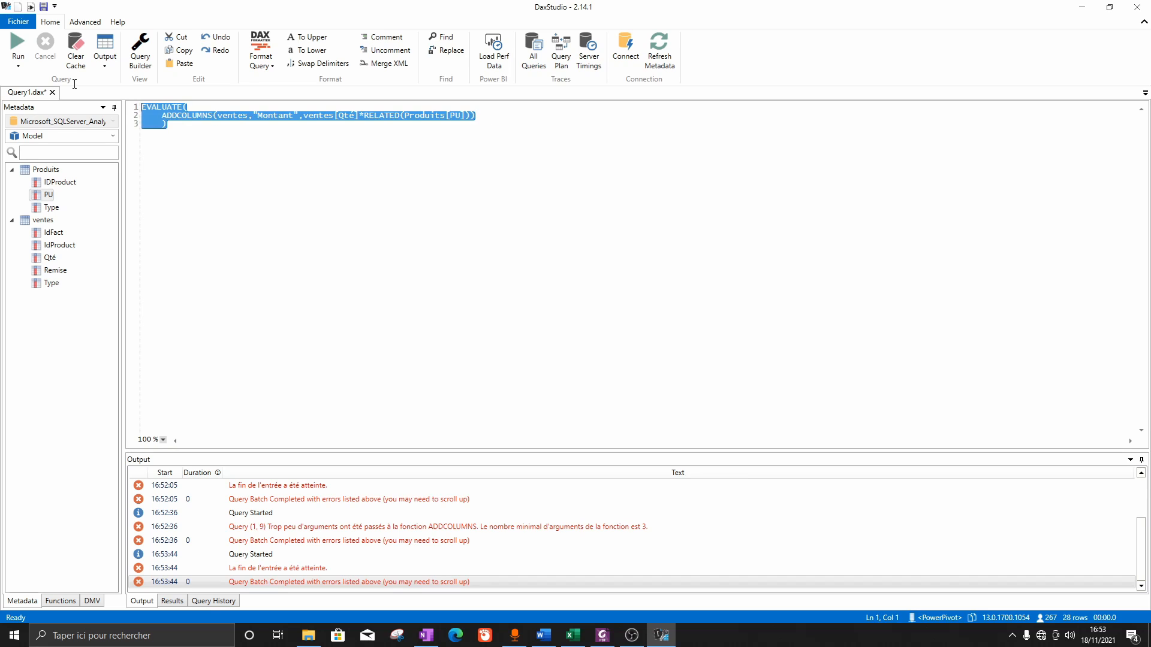
click(15, 59)
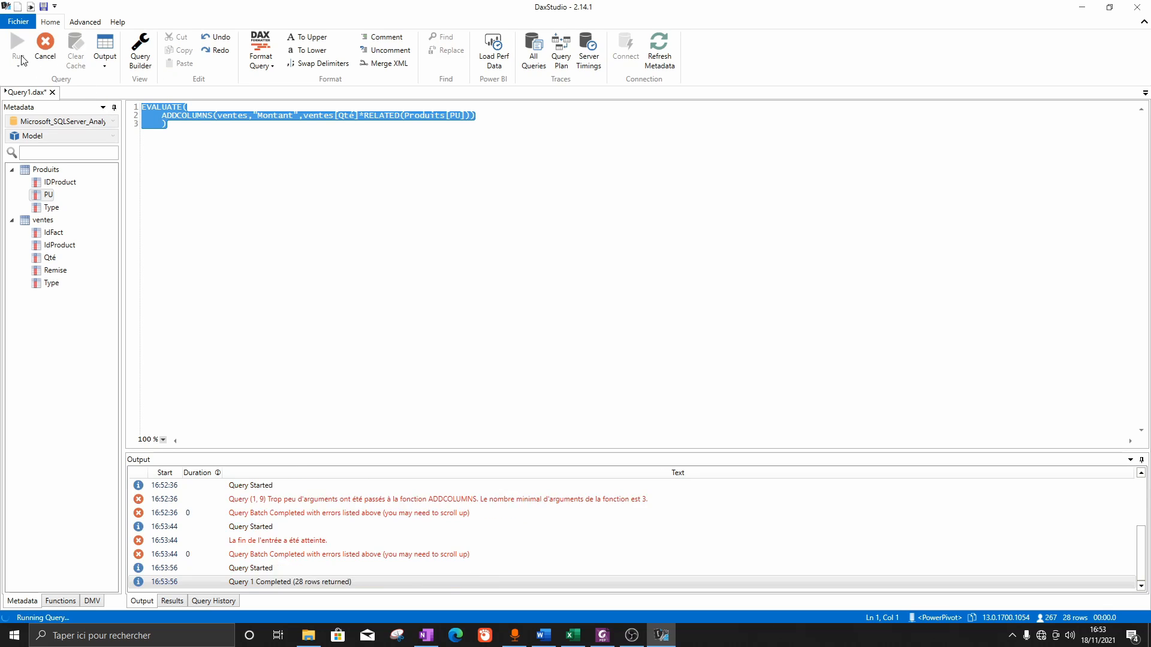
- Look through the returned ventes rows and their Montant values
scroll(271, 511, down, 6)
scroll(280, 528, up, 6)
scroll(204, 516, down, 6)
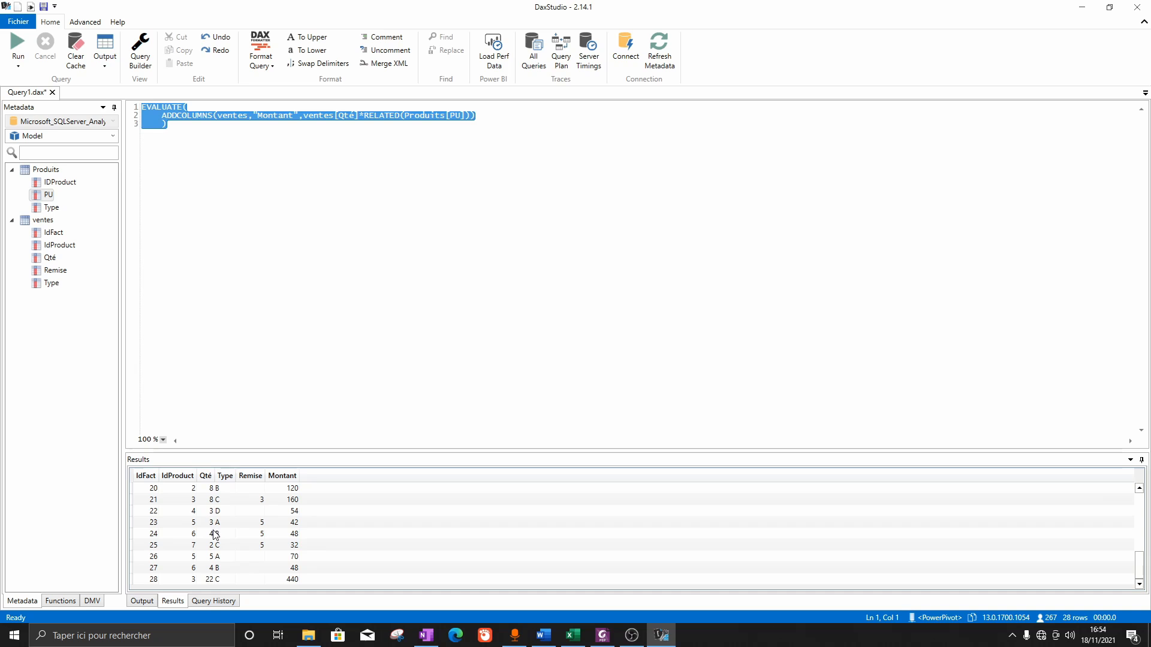
right_click(214, 530)
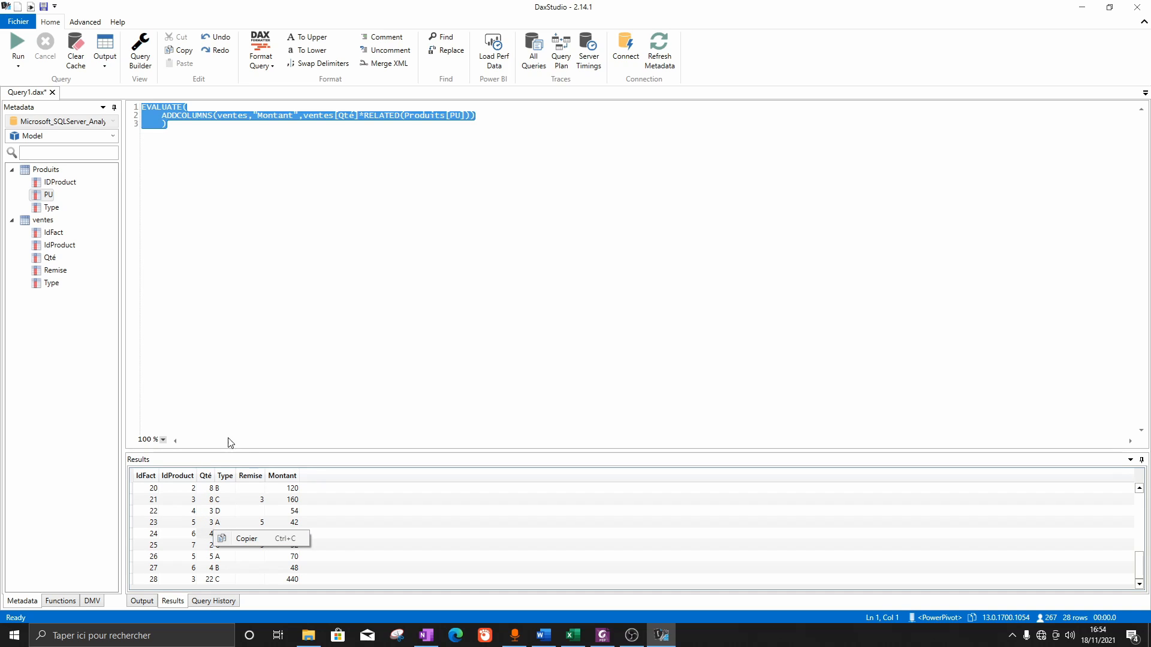
click(220, 537)
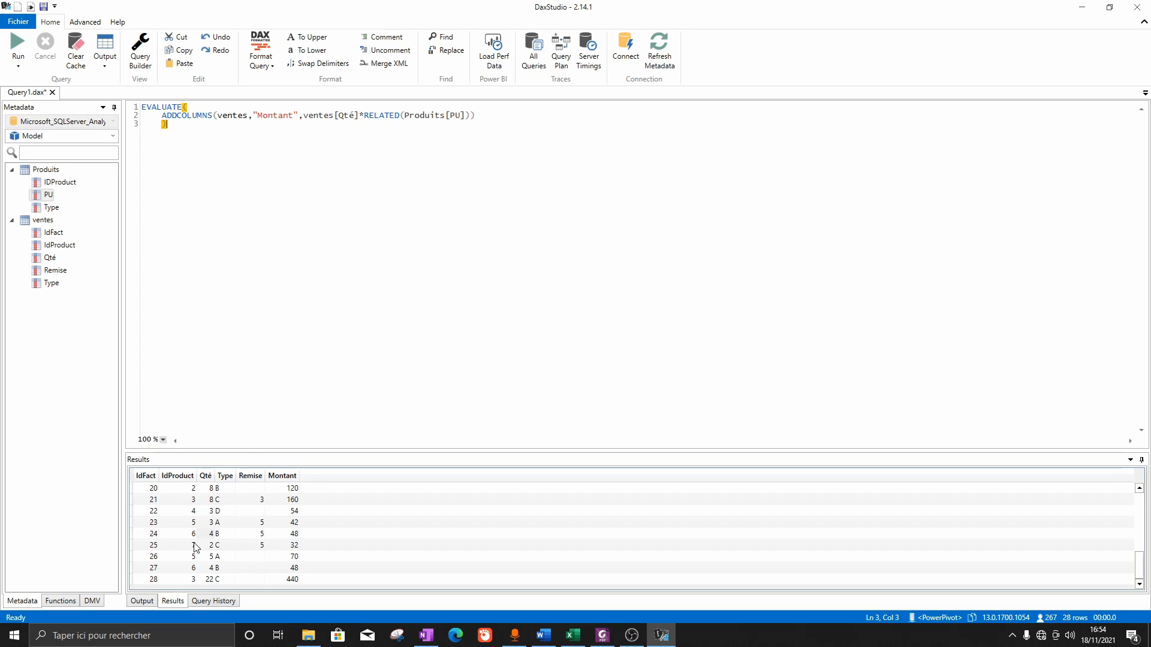
- Set the query output to a static Excel table and run the query again
click(105, 67)
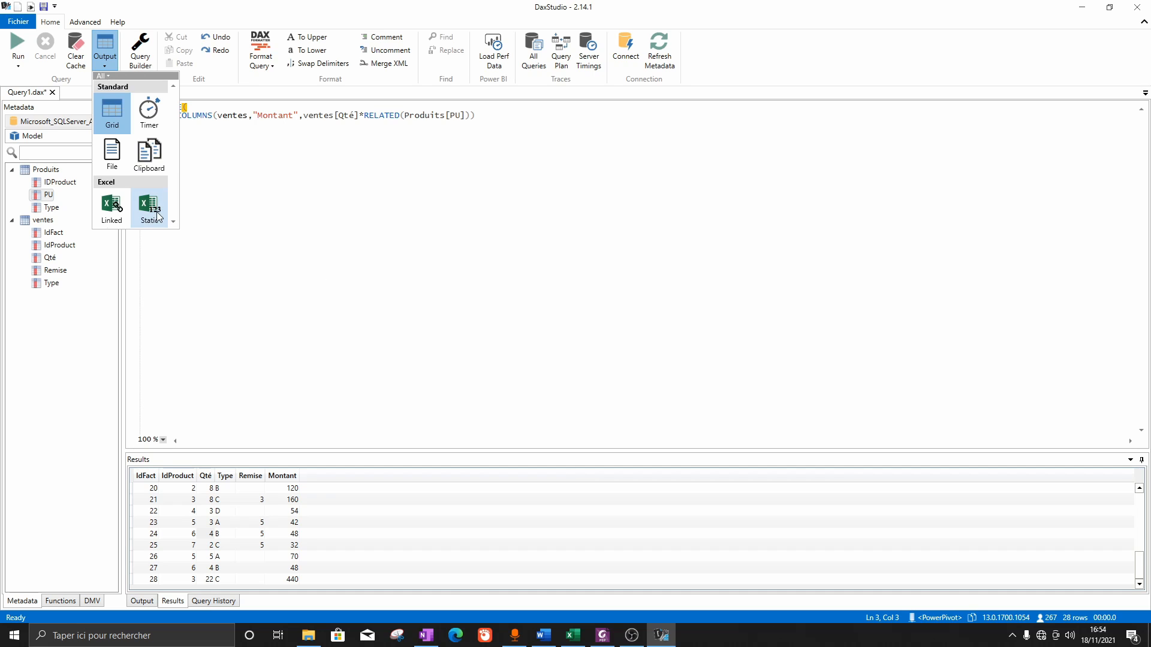
click(149, 206)
click(17, 48)
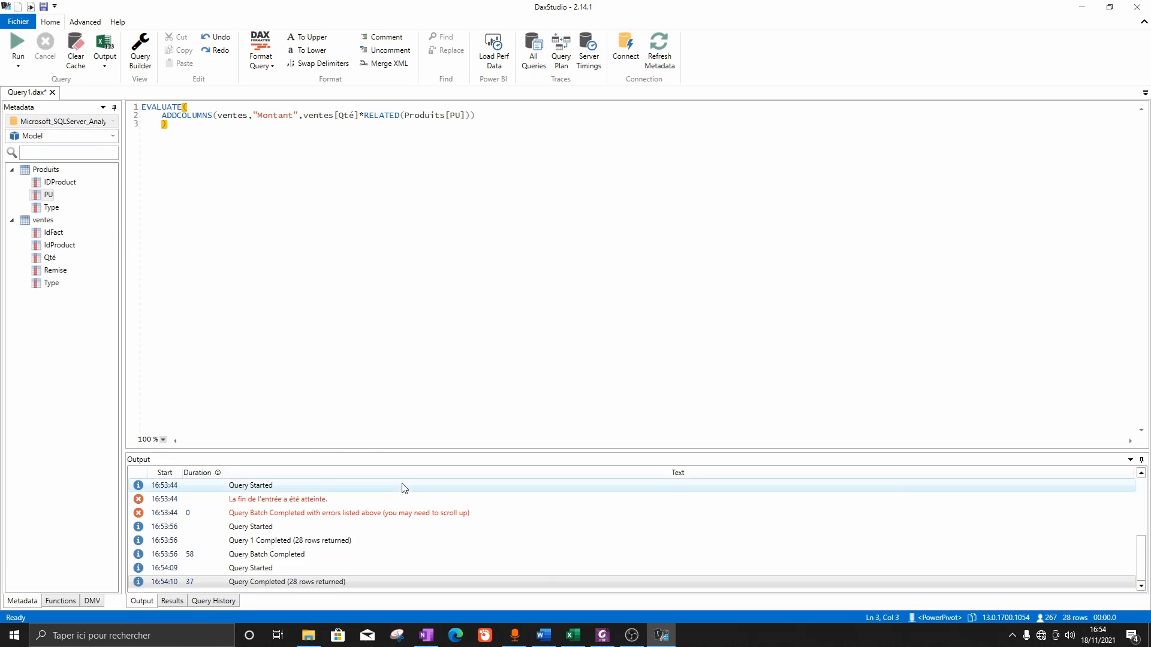
- Switch to the Excel workbook and select the exported rows A2:F29 on the DaxResults sheet
click(572, 635)
drag(39, 164, 180, 487)
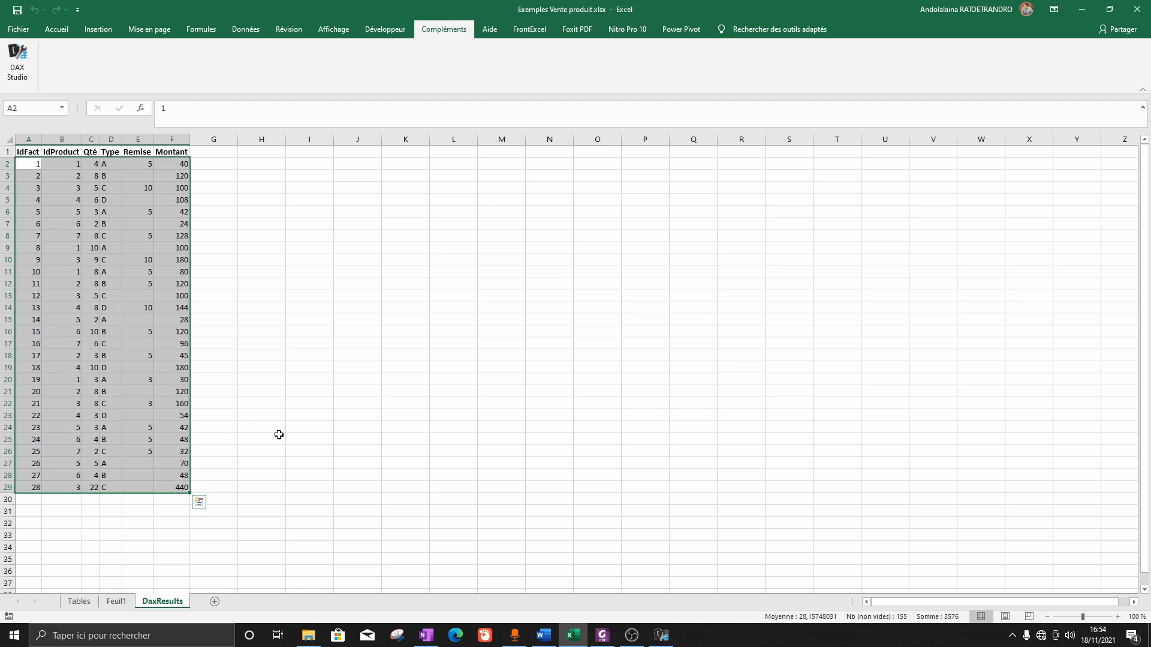
click(632, 635)
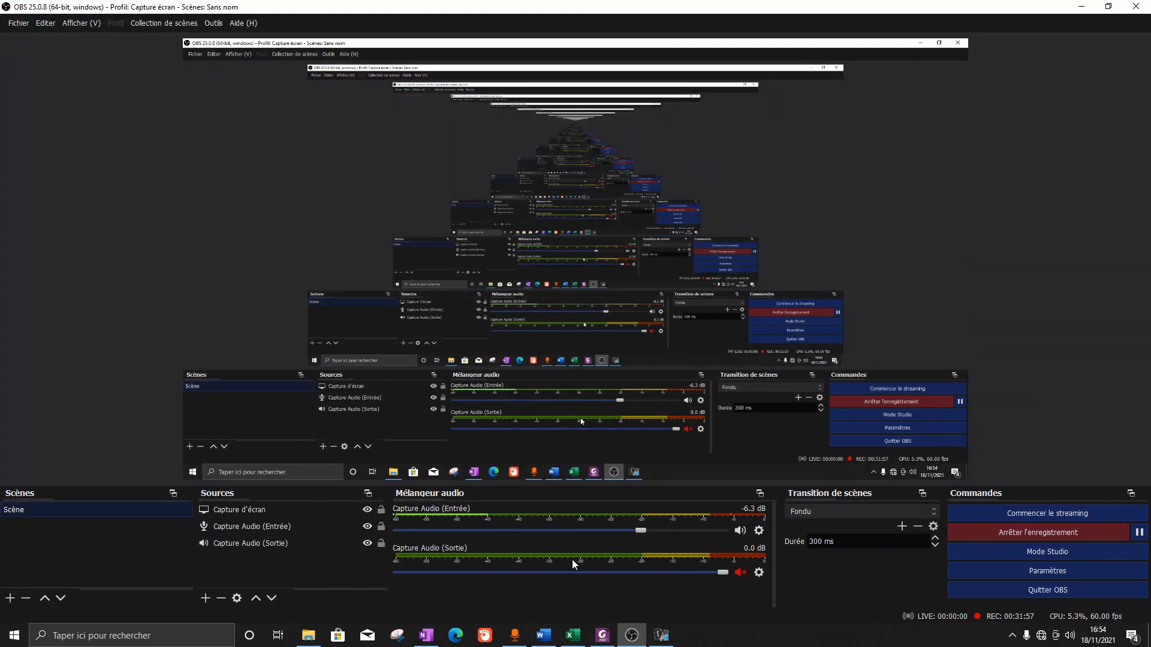